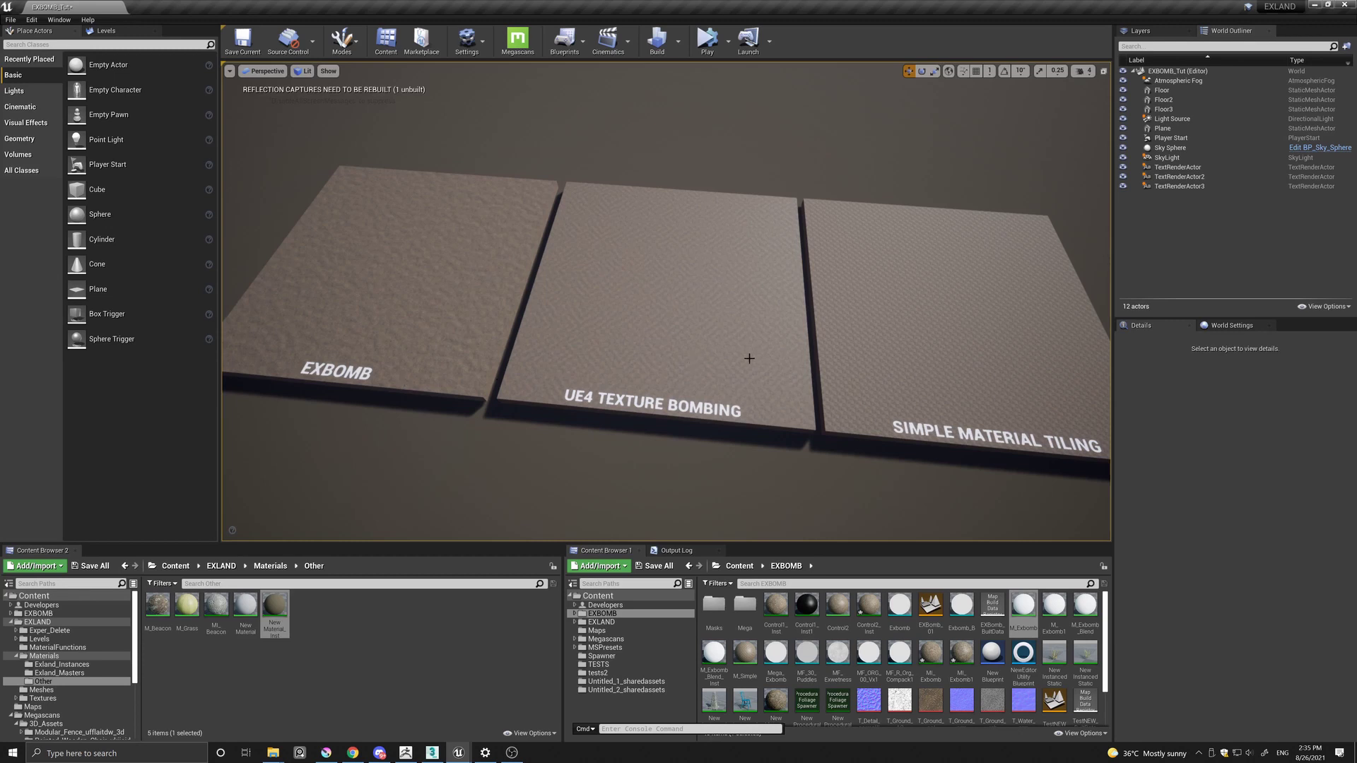
Step: Fly the camera past the SIMPLE MATERIAL TILING, UE4 TEXTURE BOMBING and EXBOMB panels
right_click_drag(908, 299, 935, 335)
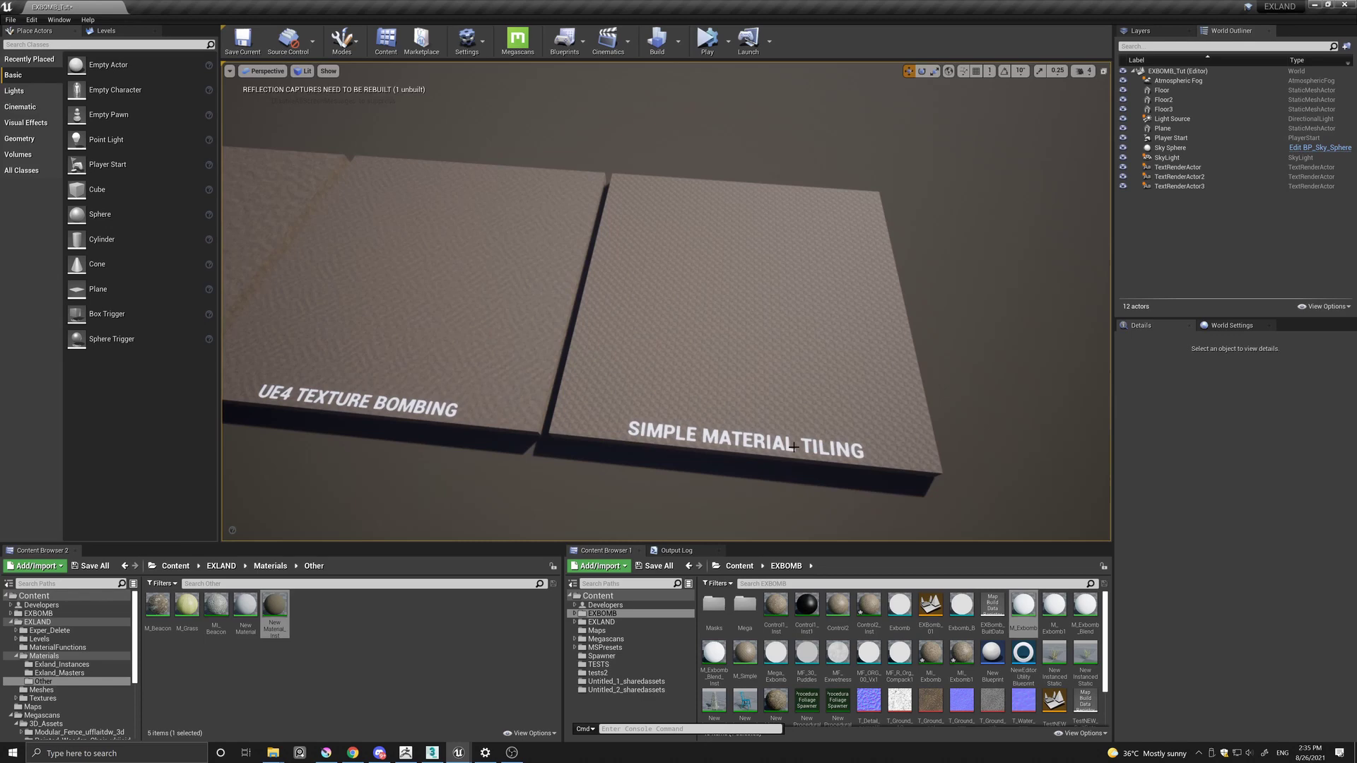
right_click_drag(765, 457, 882, 453)
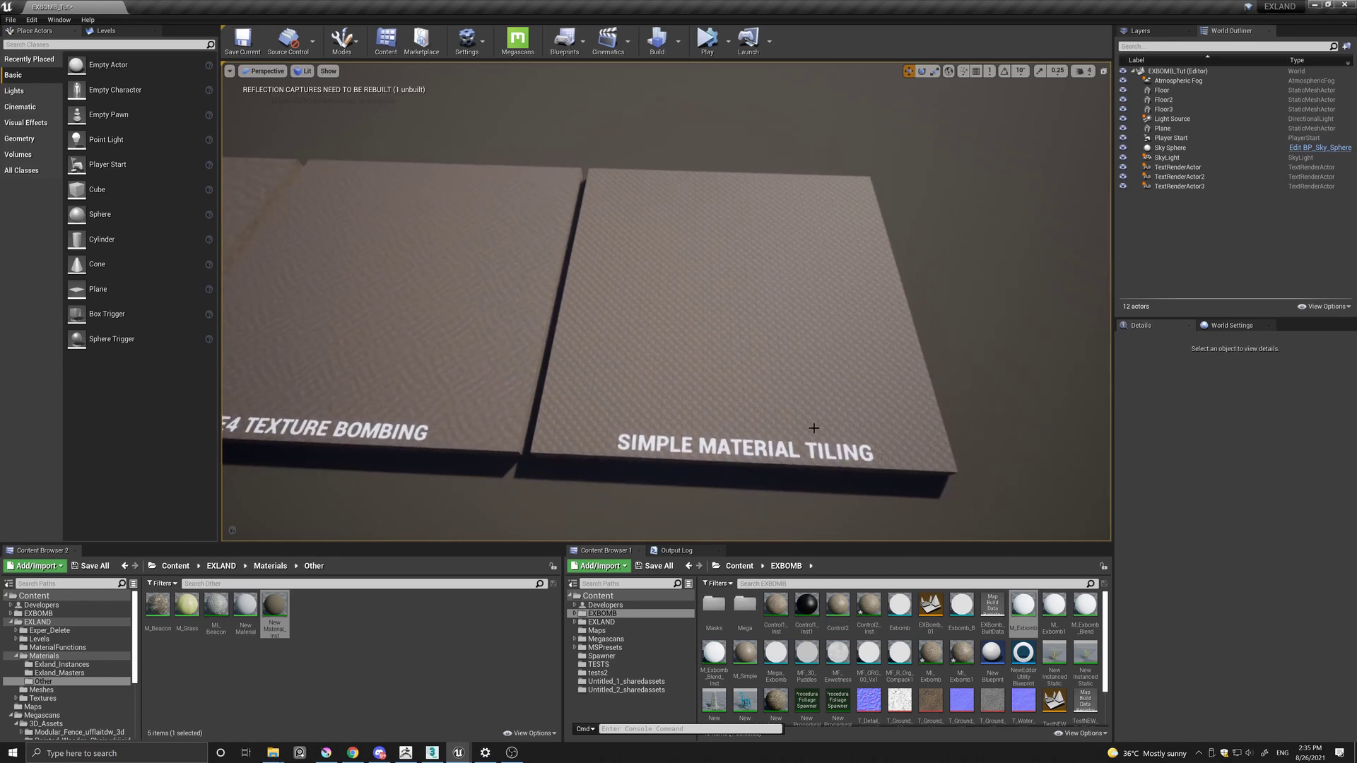
right_click_drag(813, 428, 838, 435)
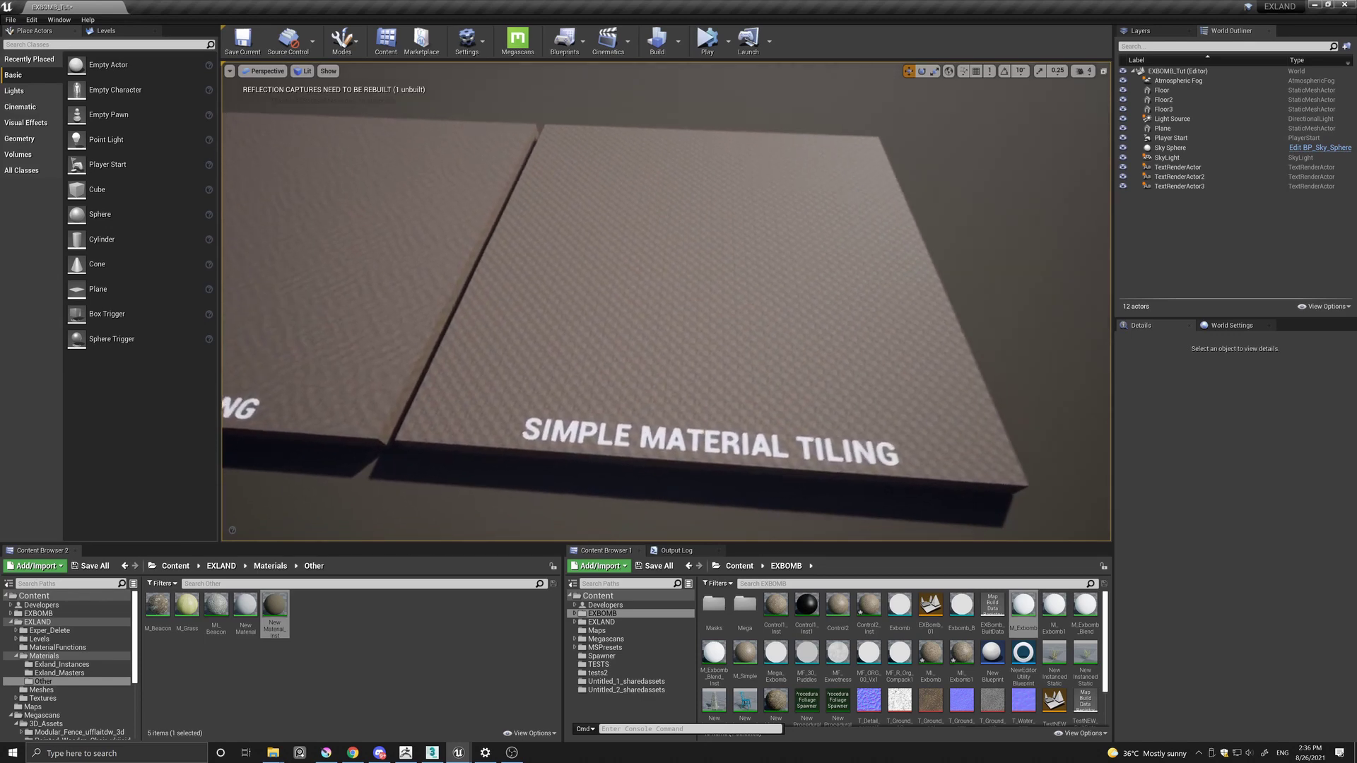
right_click_drag(587, 171, 586, 170)
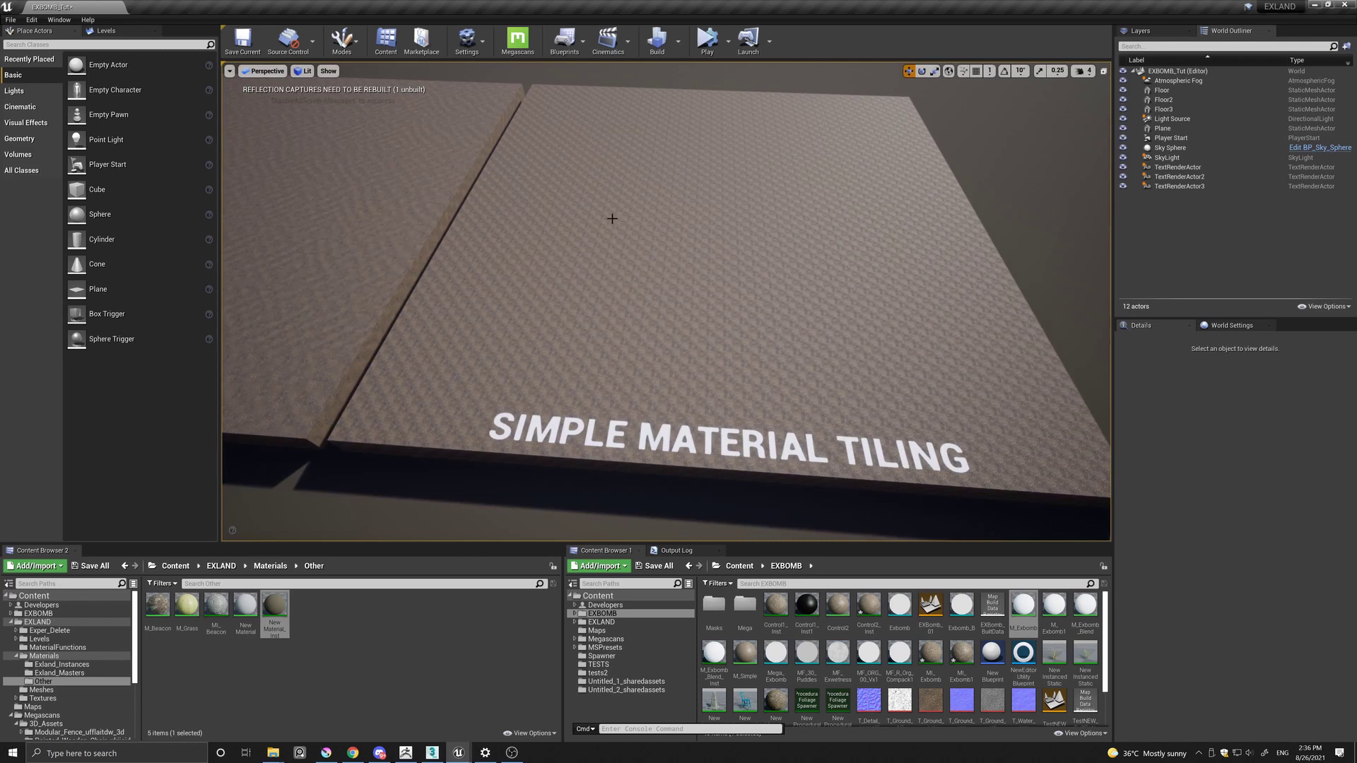
mouse_move(612, 219)
right_mouse_down()
mouse_move(396, 336)
mouse_move(446, 319)
right_mouse_up()
right_click_drag(523, 377, 548, 362)
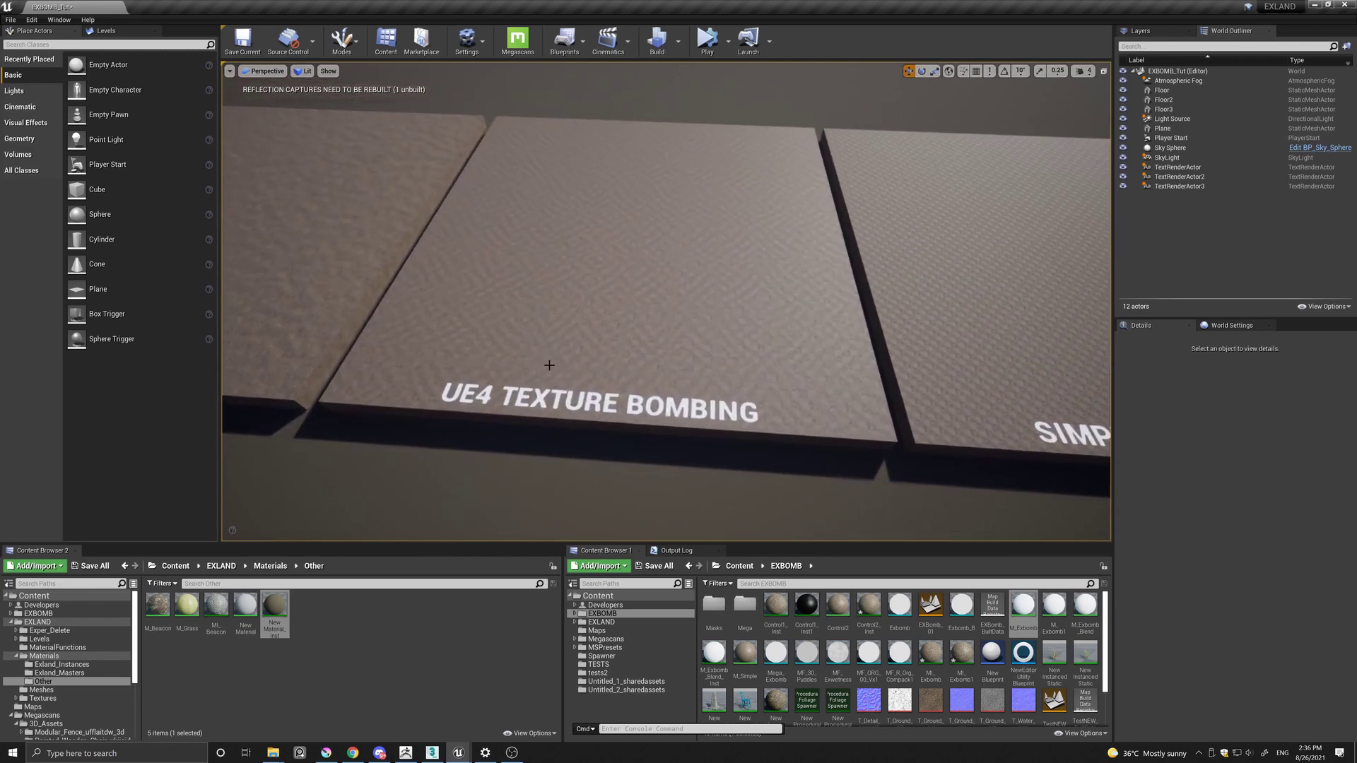
right_click_drag(775, 332, 646, 339)
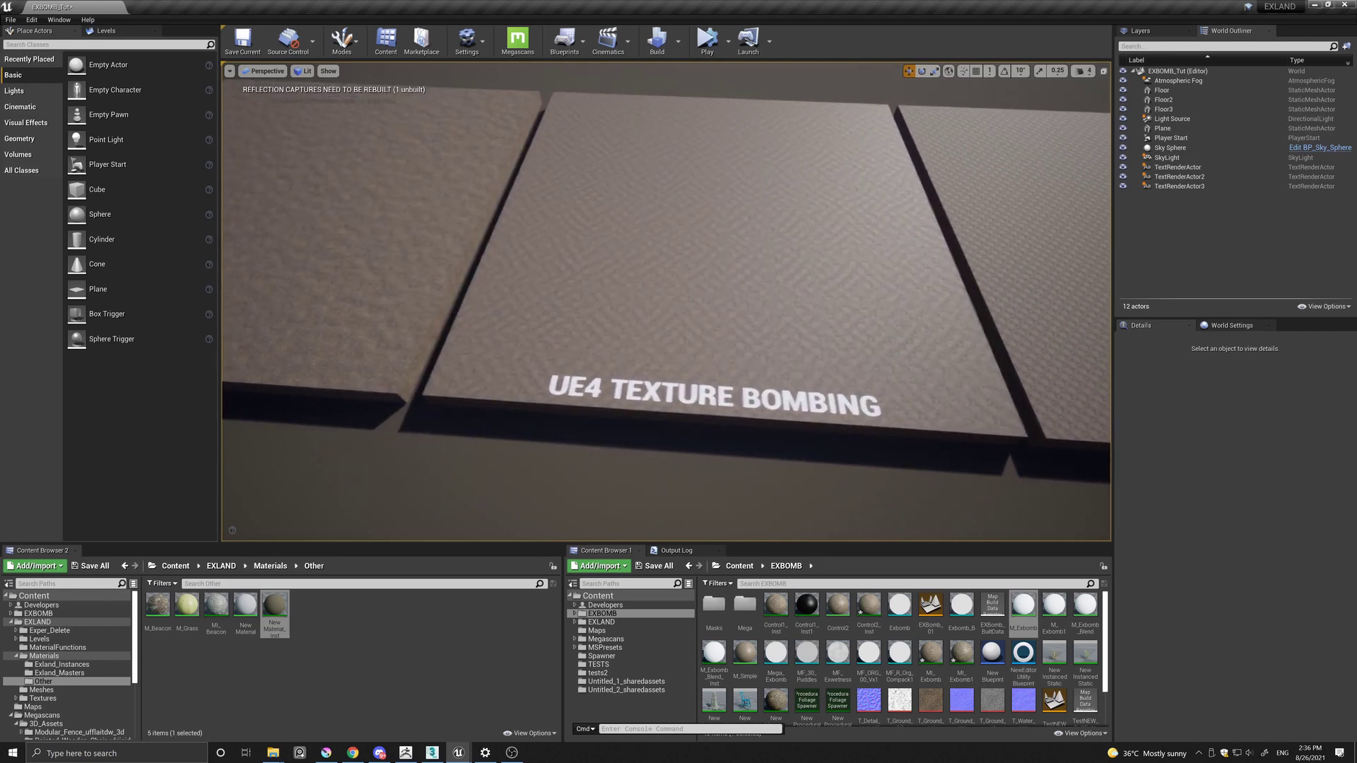
right_click_drag(634, 295, 548, 258)
scroll(533, 270, "up", 2)
scroll(533, 270, "up", 1)
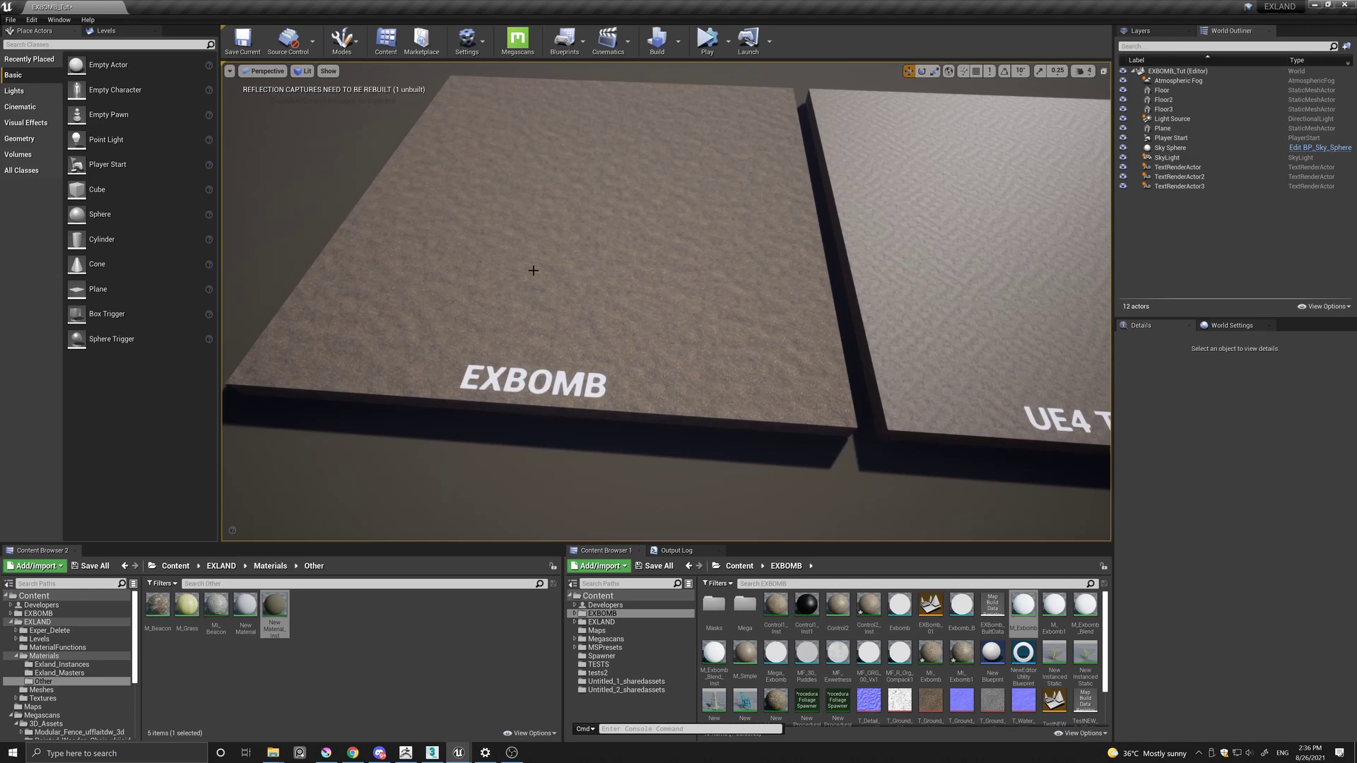
right_click_drag(534, 270, 419, 291)
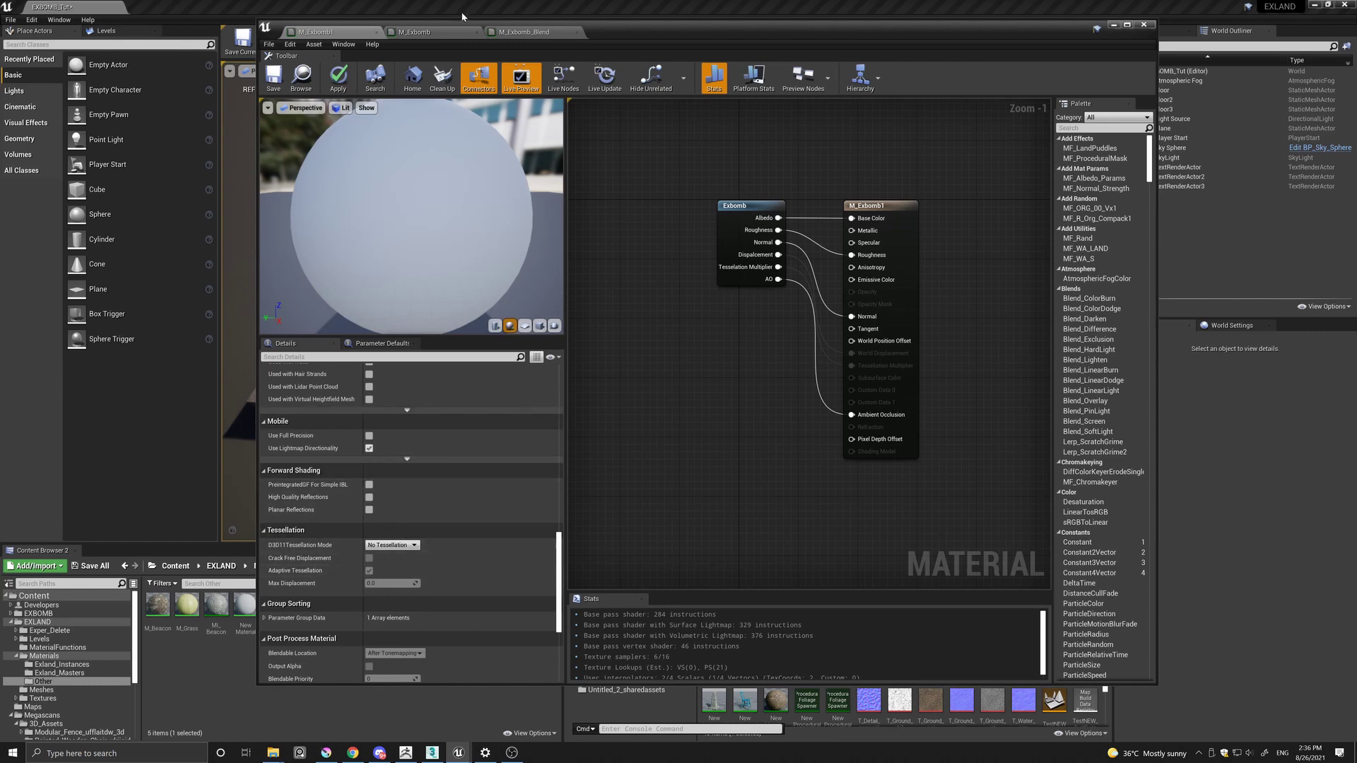
Step: Review the M_Exbomb and M_Exbomb_Blend material graphs, panning across the blend graph
left_click(446, 33)
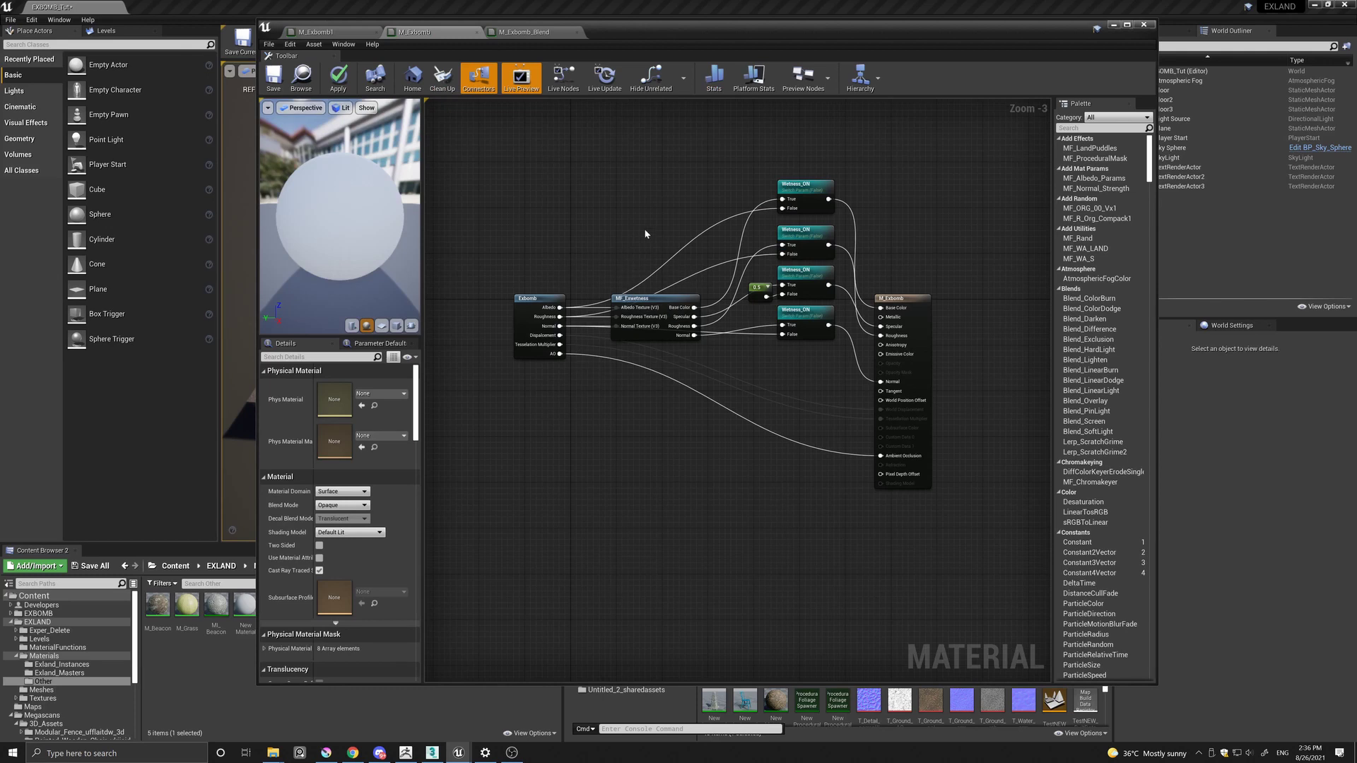
left_click(533, 33)
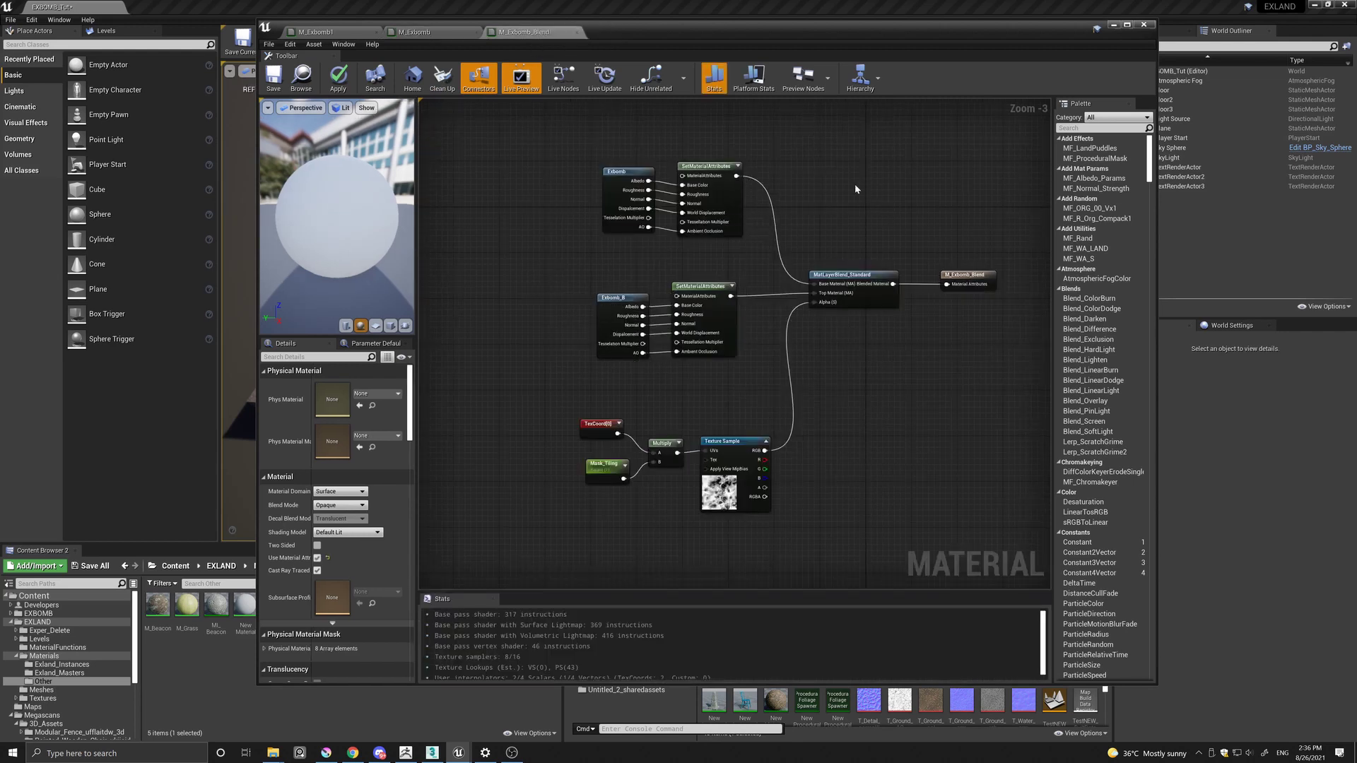
right_click_drag(856, 190, 815, 193)
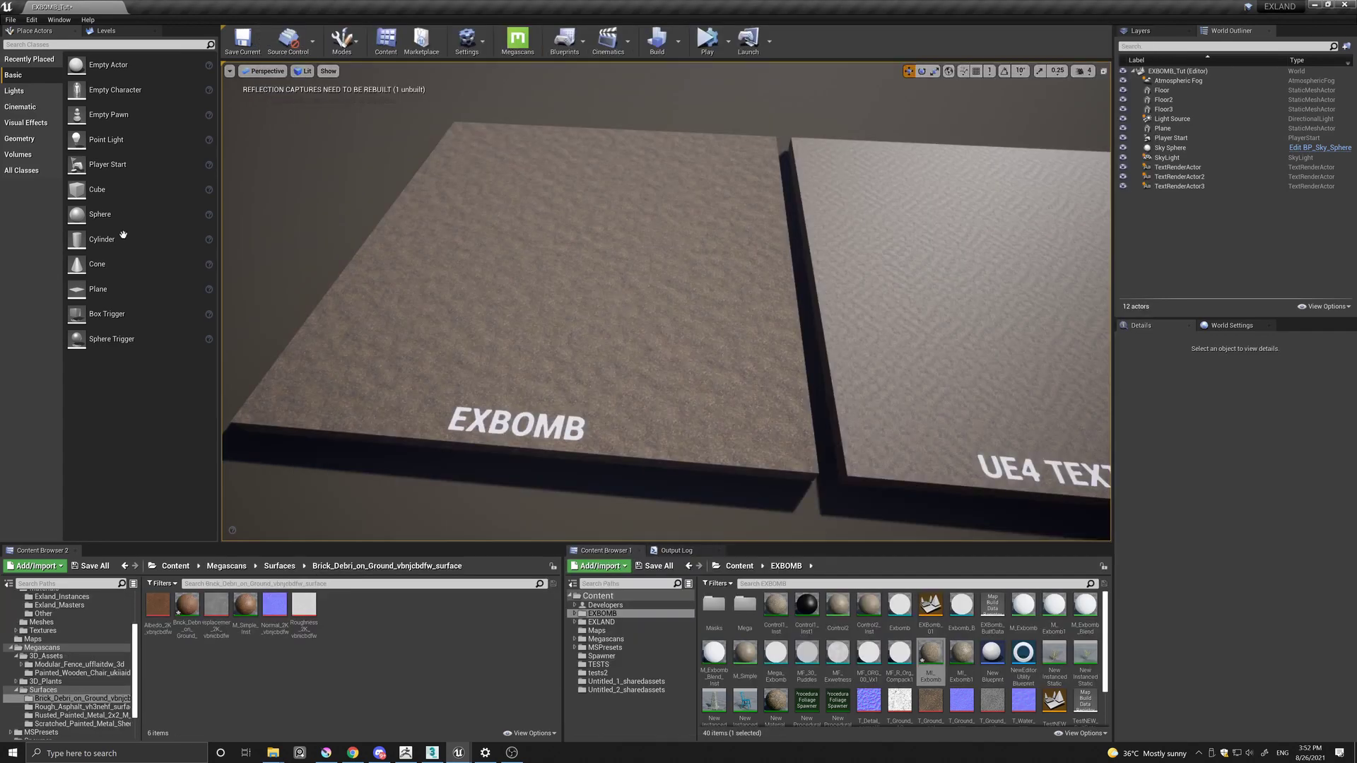
Step: Raise Overall_Tiling, Rotation_Variation and Position_Variation_X in the M_Exbomb material instance
double_click(931, 657)
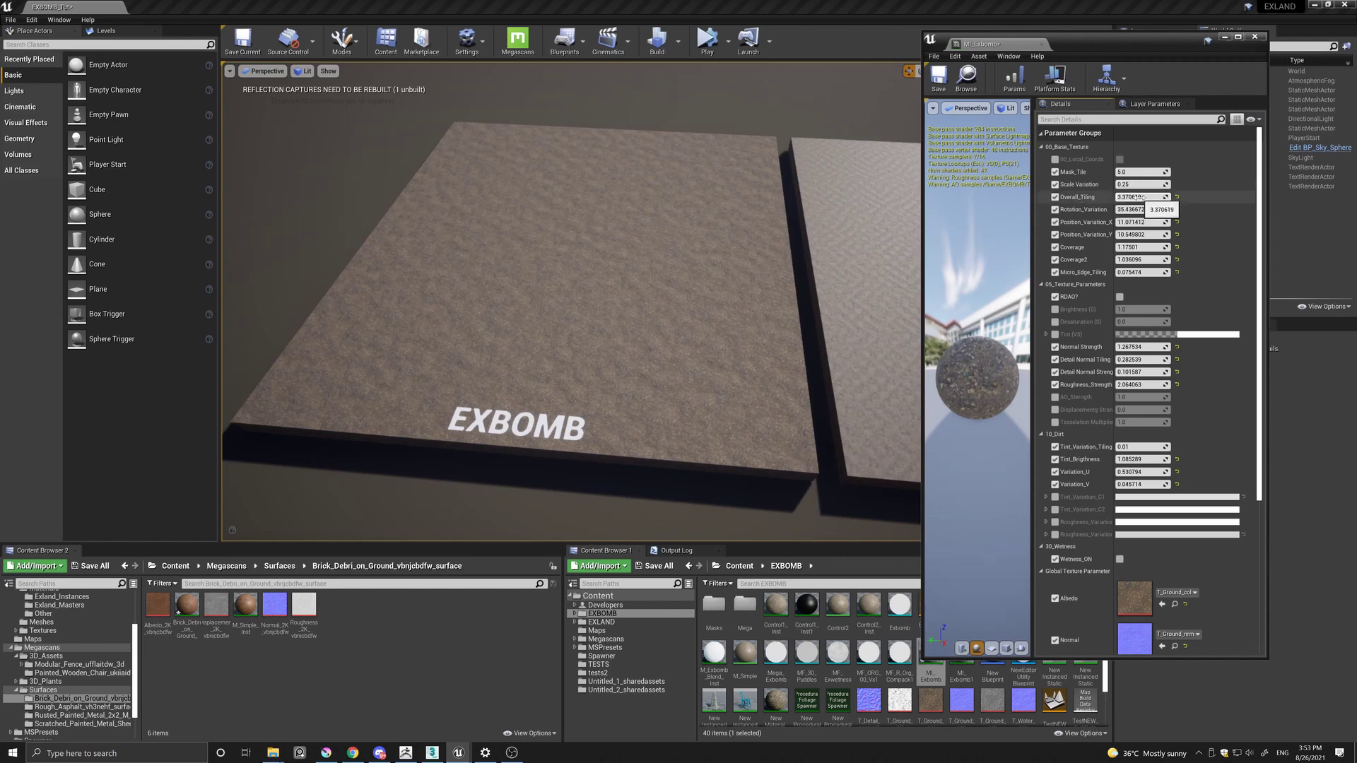
mouse_move(1140, 197)
left_mouse_down()
mouse_move(1167, 198)
mouse_move(1059, 220)
left_mouse_up()
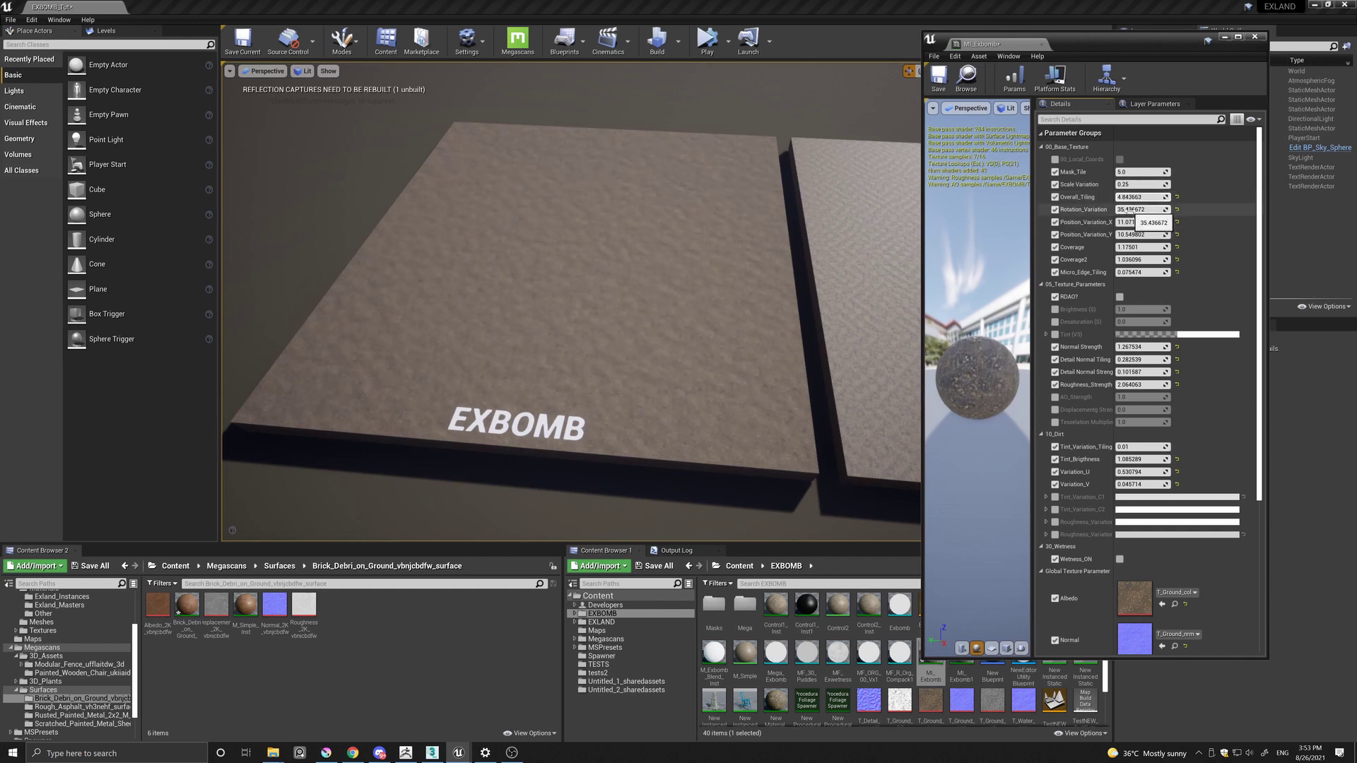
mouse_move(1131, 212)
left_mouse_down()
mouse_move(1177, 212)
mouse_move(1076, 230)
left_mouse_up()
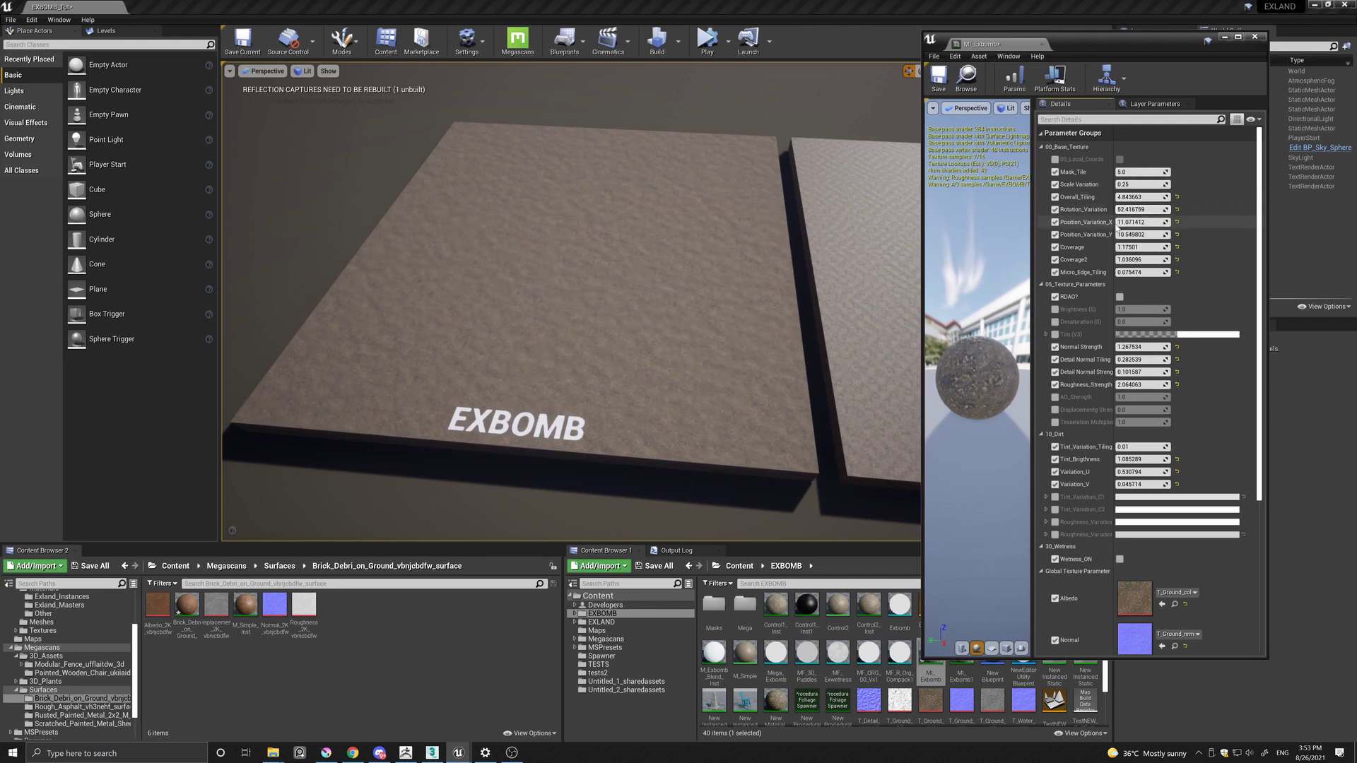
mouse_move(1130, 222)
mouse_move(1128, 223)
left_mouse_down()
mouse_move(1155, 236)
mouse_move(1099, 254)
left_mouse_up()
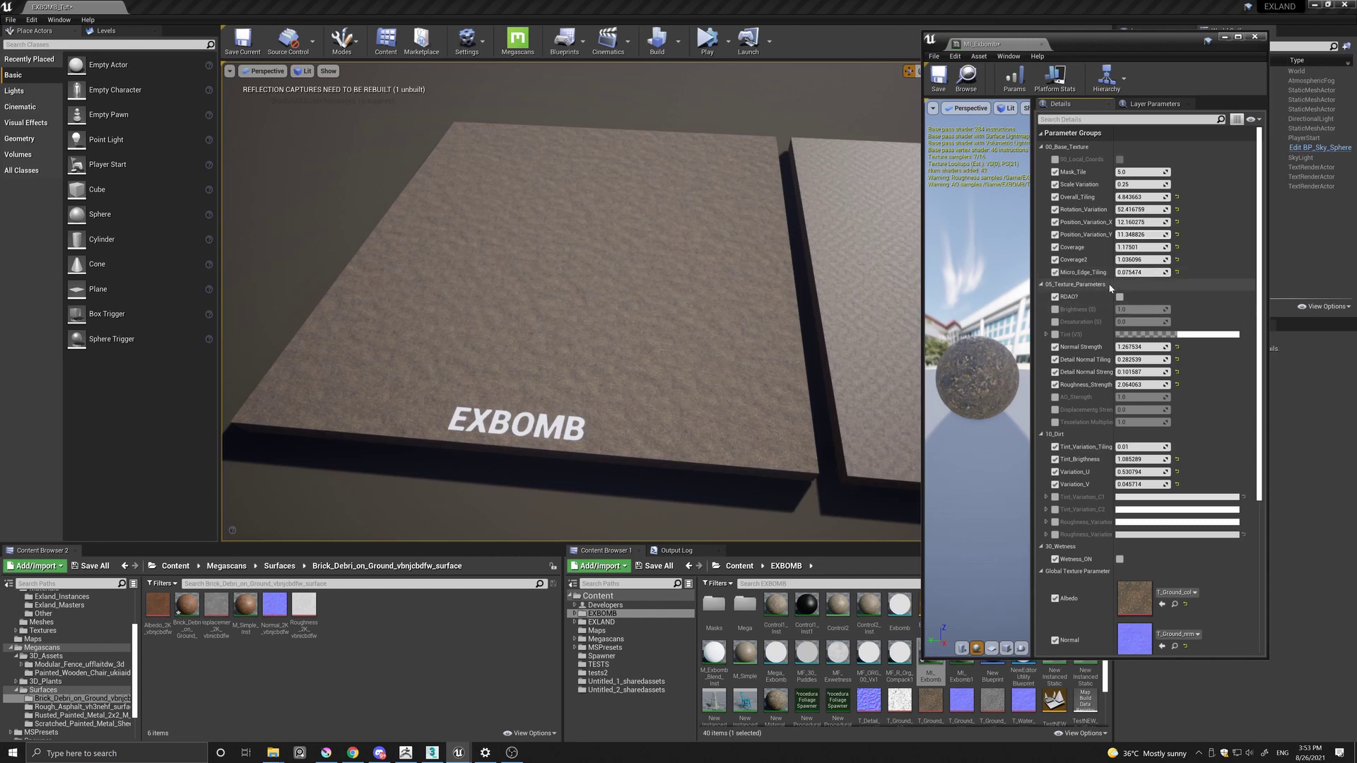
scroll(1104, 283, "down", 1)
scroll(1103, 284, "down", 1)
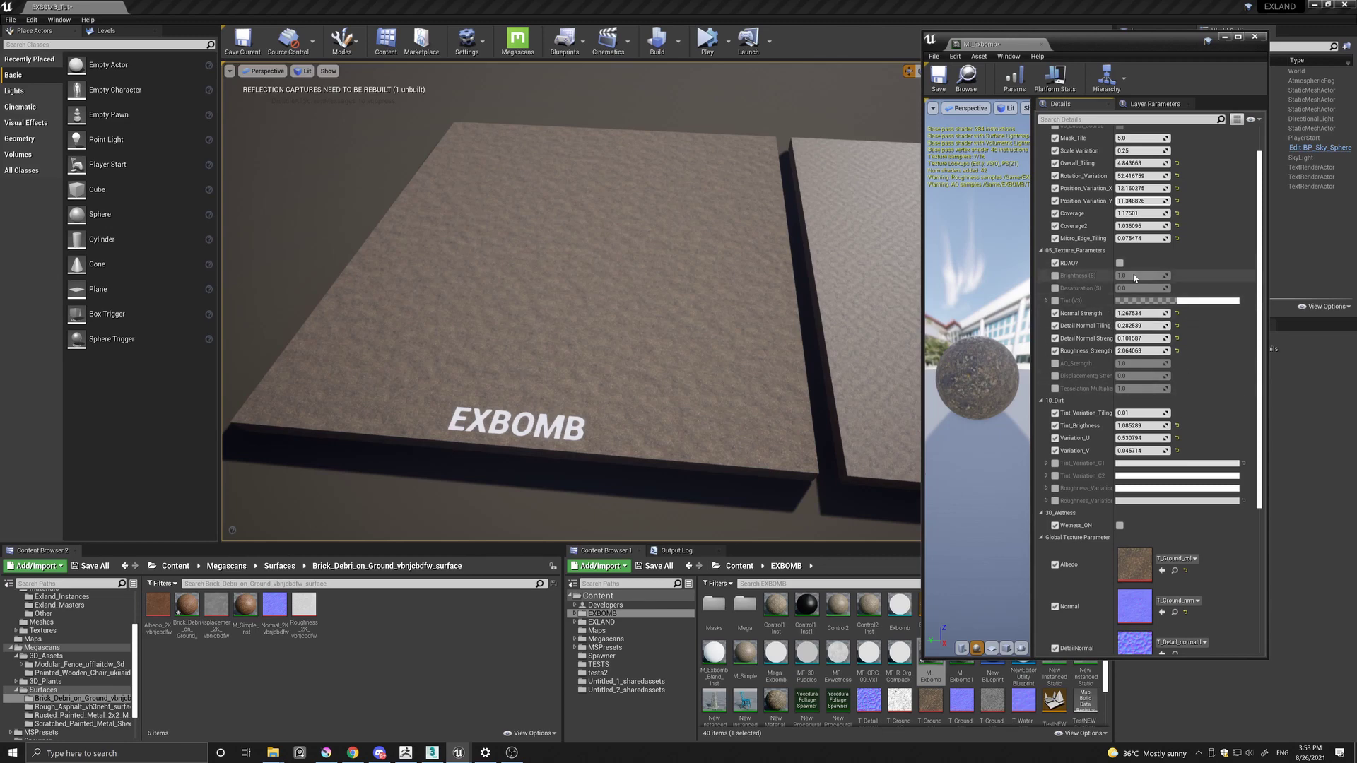
scroll(1137, 324, "down", 2)
scroll(1136, 325, "down", 1)
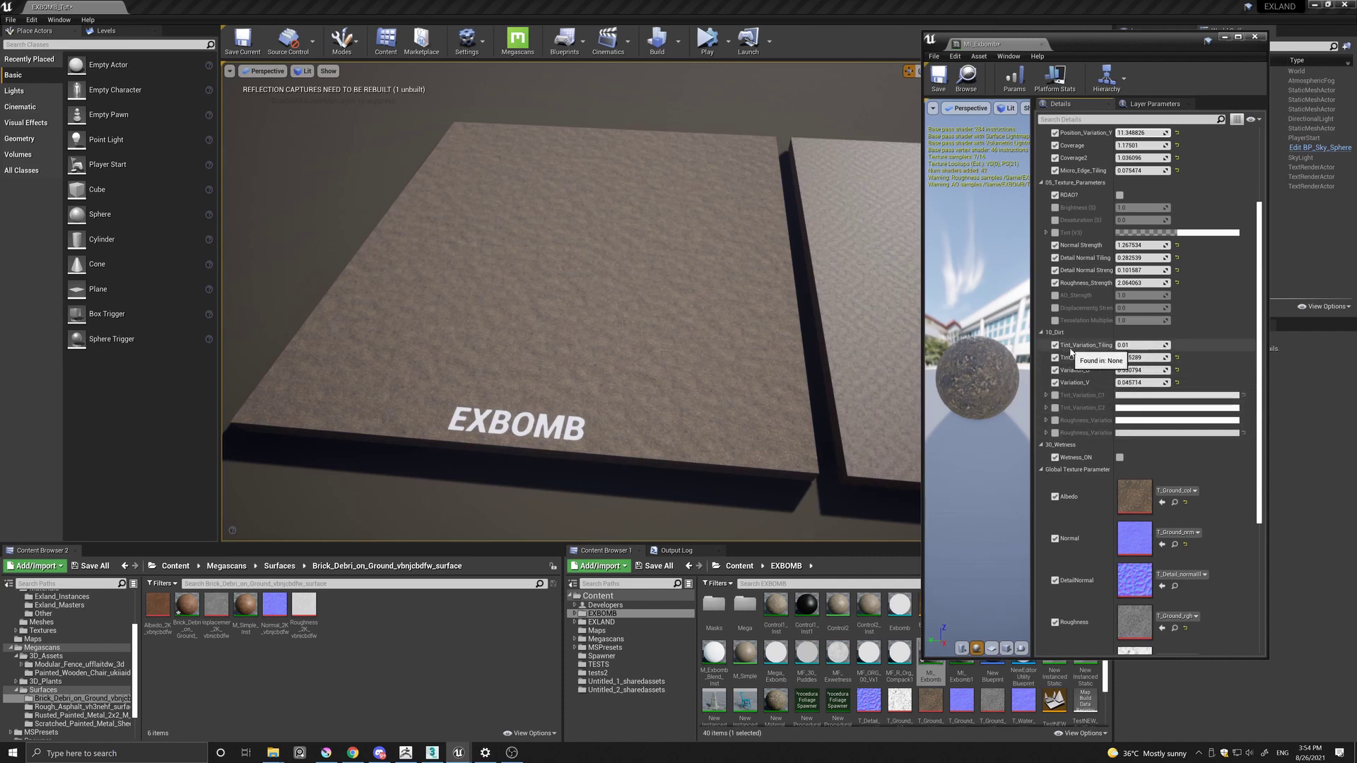
Step: Enable Tint_Variation_C1, Roughness_Variation and Wetness_ON on the floor material instance
left_click(1056, 395)
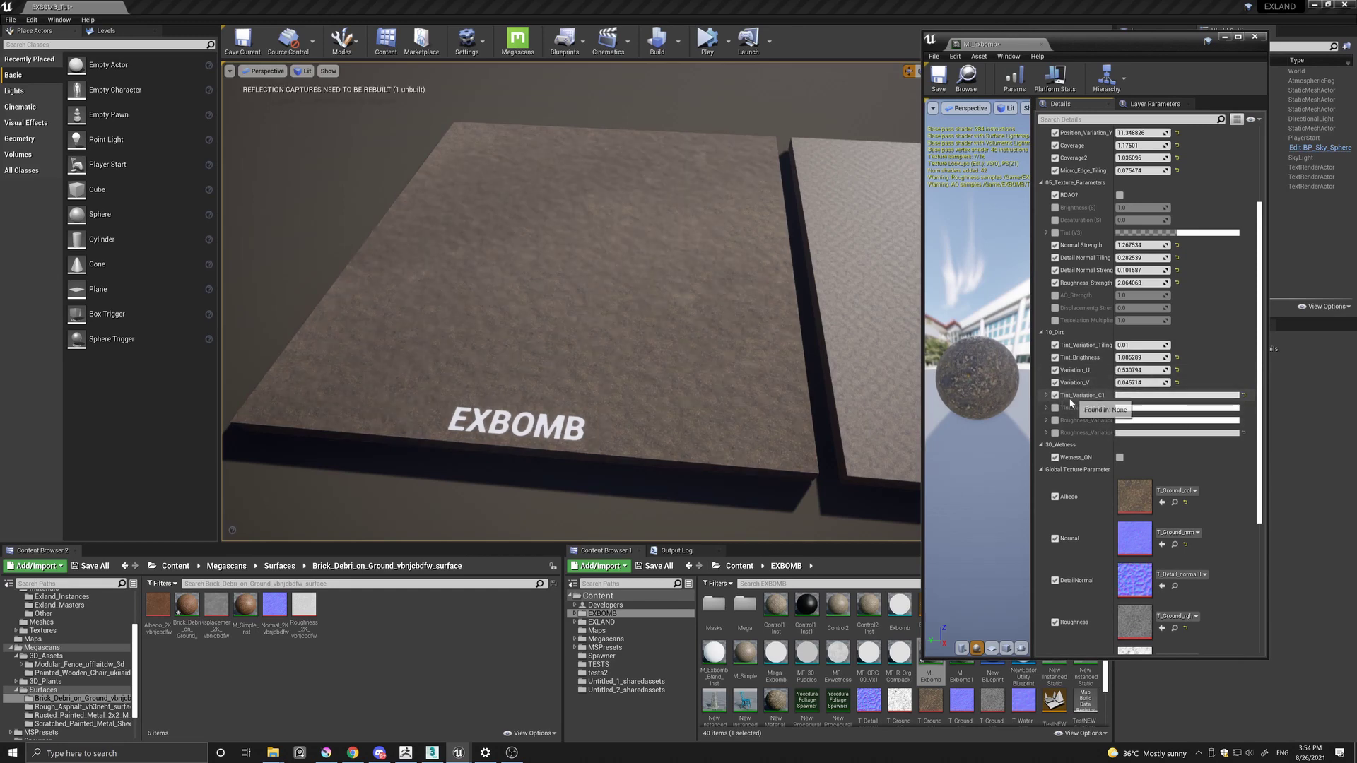
left_click(1056, 433)
scroll(628, 401, "up", 5)
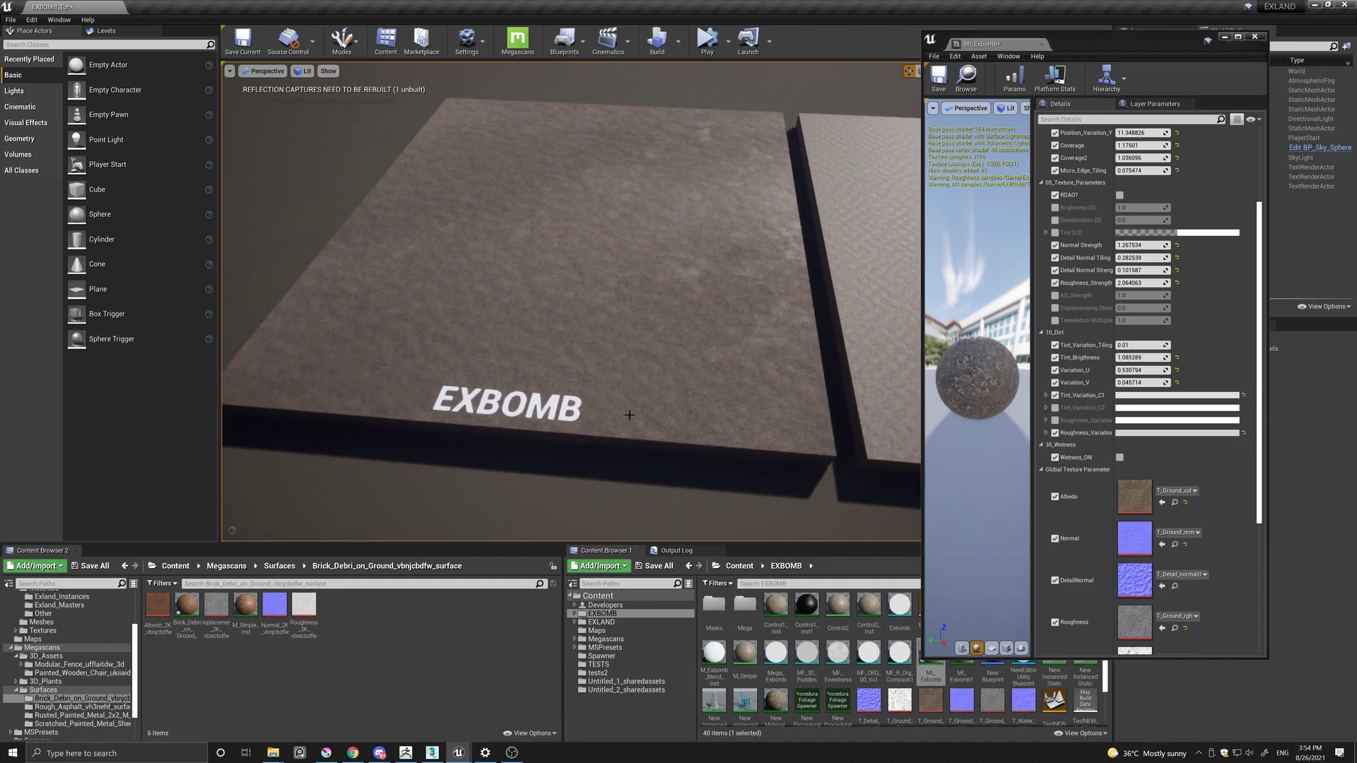
right_click_drag(628, 399, 629, 399)
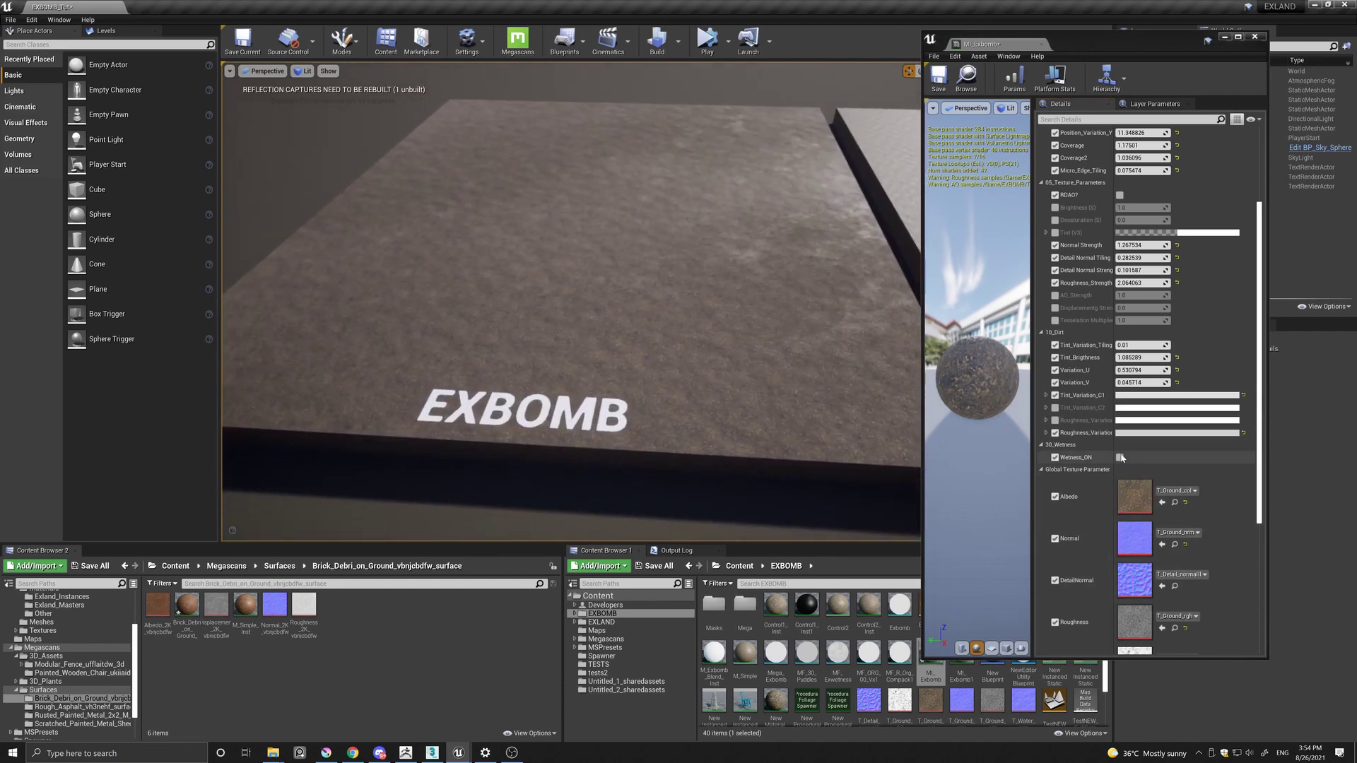
left_click(1092, 456)
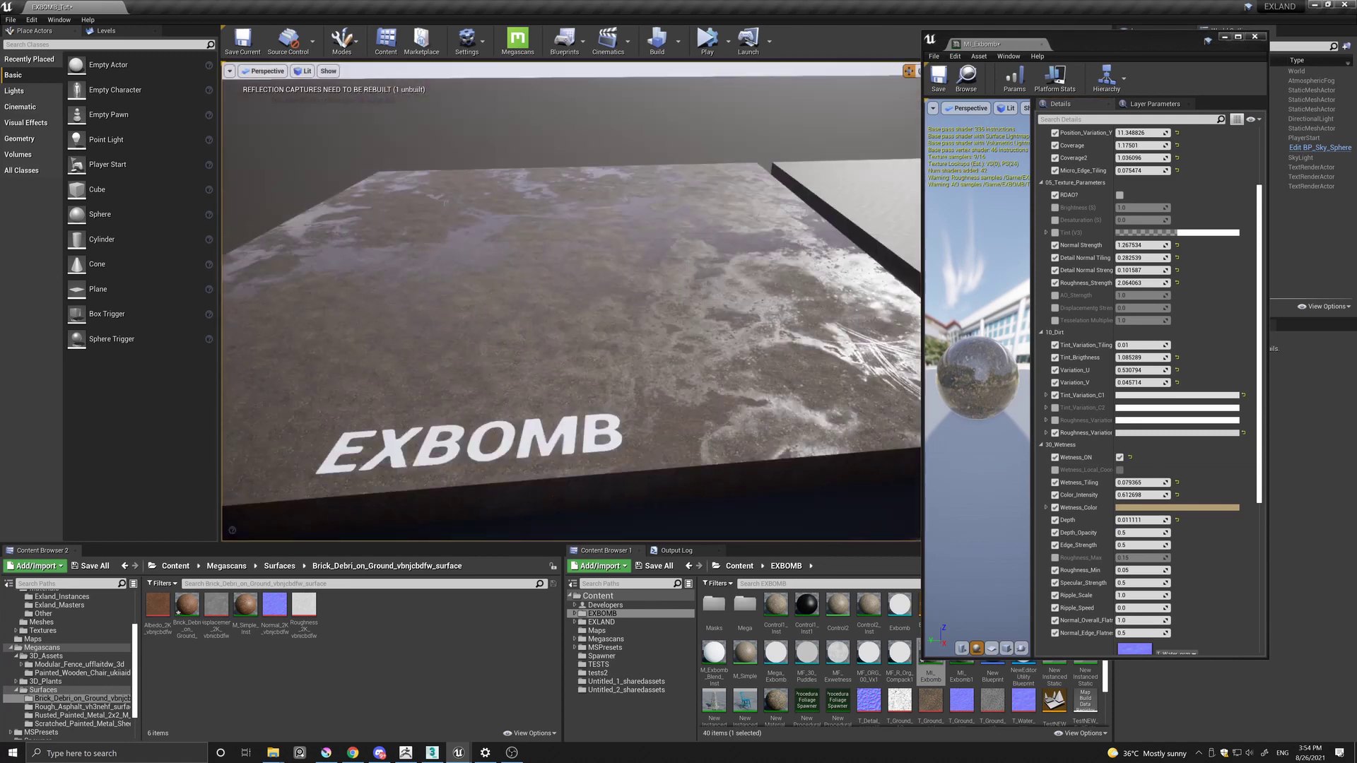
right_click_drag(637, 349, 600, 371)
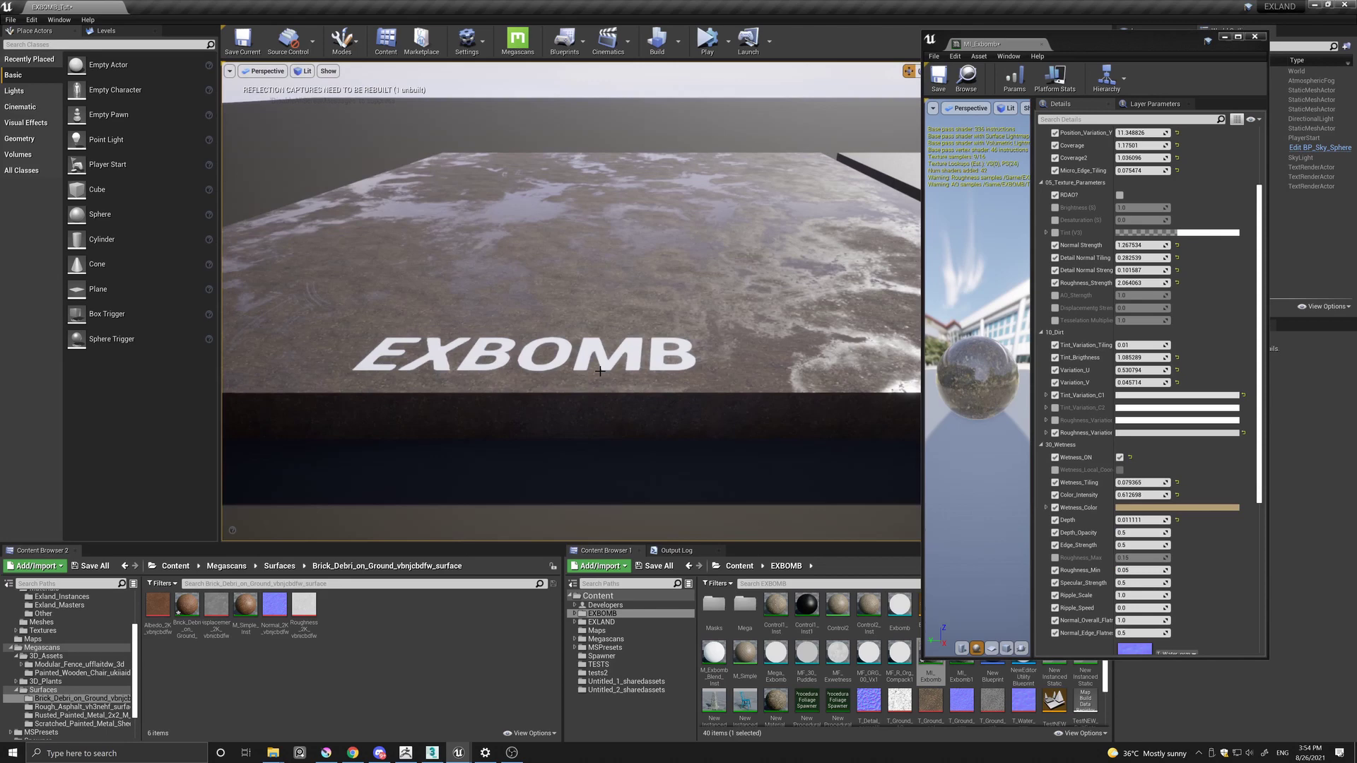
left_click_drag(1099, 31, 1157, 48)
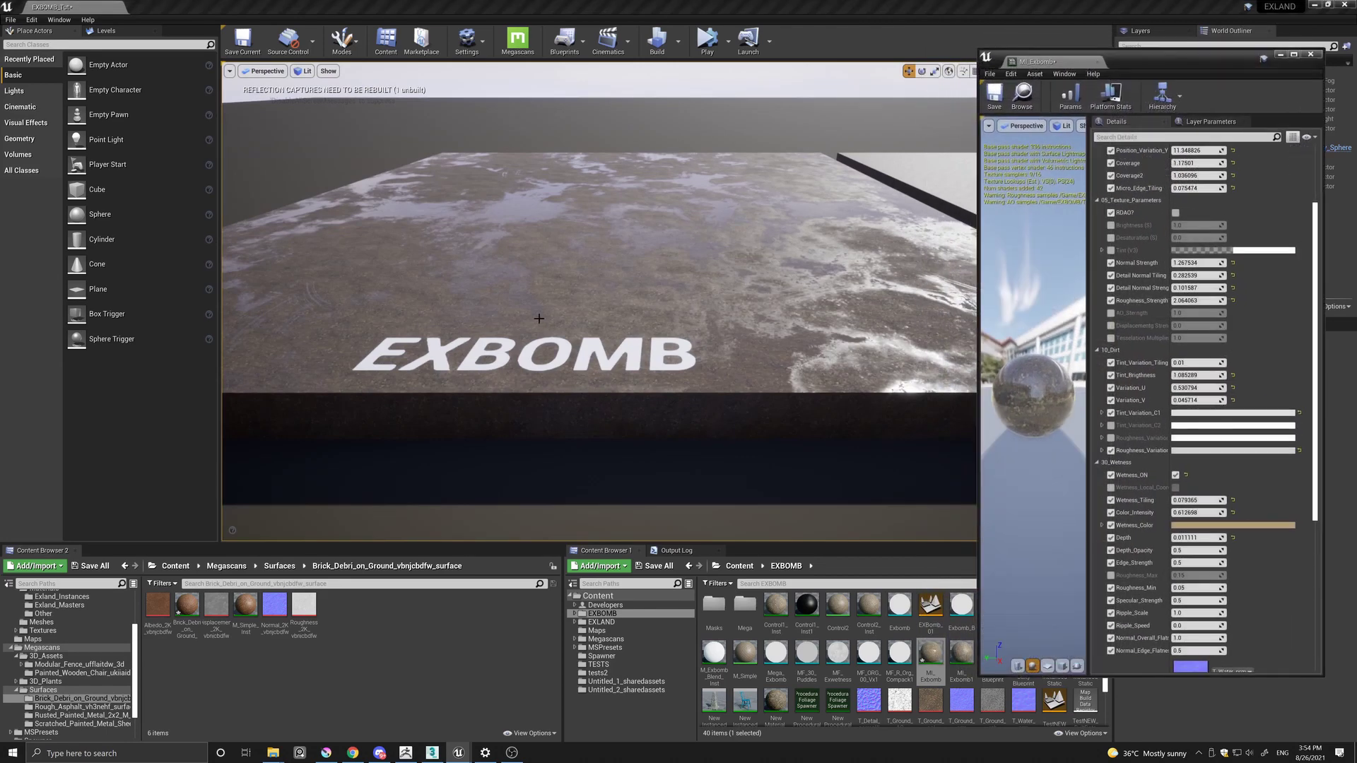
mouse_move(546, 318)
right_mouse_down()
mouse_move(556, 310)
mouse_move(538, 320)
right_mouse_up()
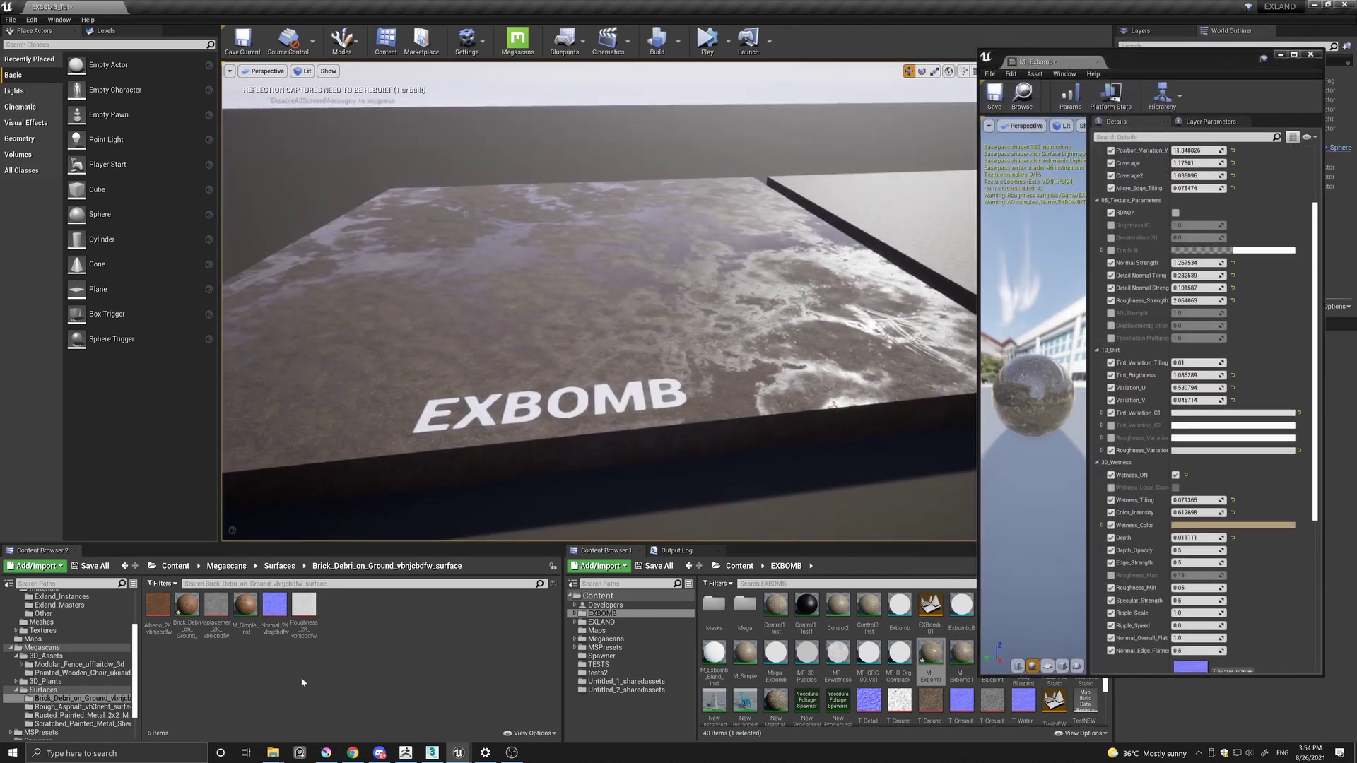
Step: Drop M_Simple_Inst1, Brick Debri and Rough_Asphalt surface assets onto the EXBOMB slab
left_click_drag(246, 612, 636, 307)
mouse_move(636, 308)
right_mouse_down()
mouse_move(652, 303)
mouse_move(665, 204)
mouse_move(643, 259)
right_mouse_up()
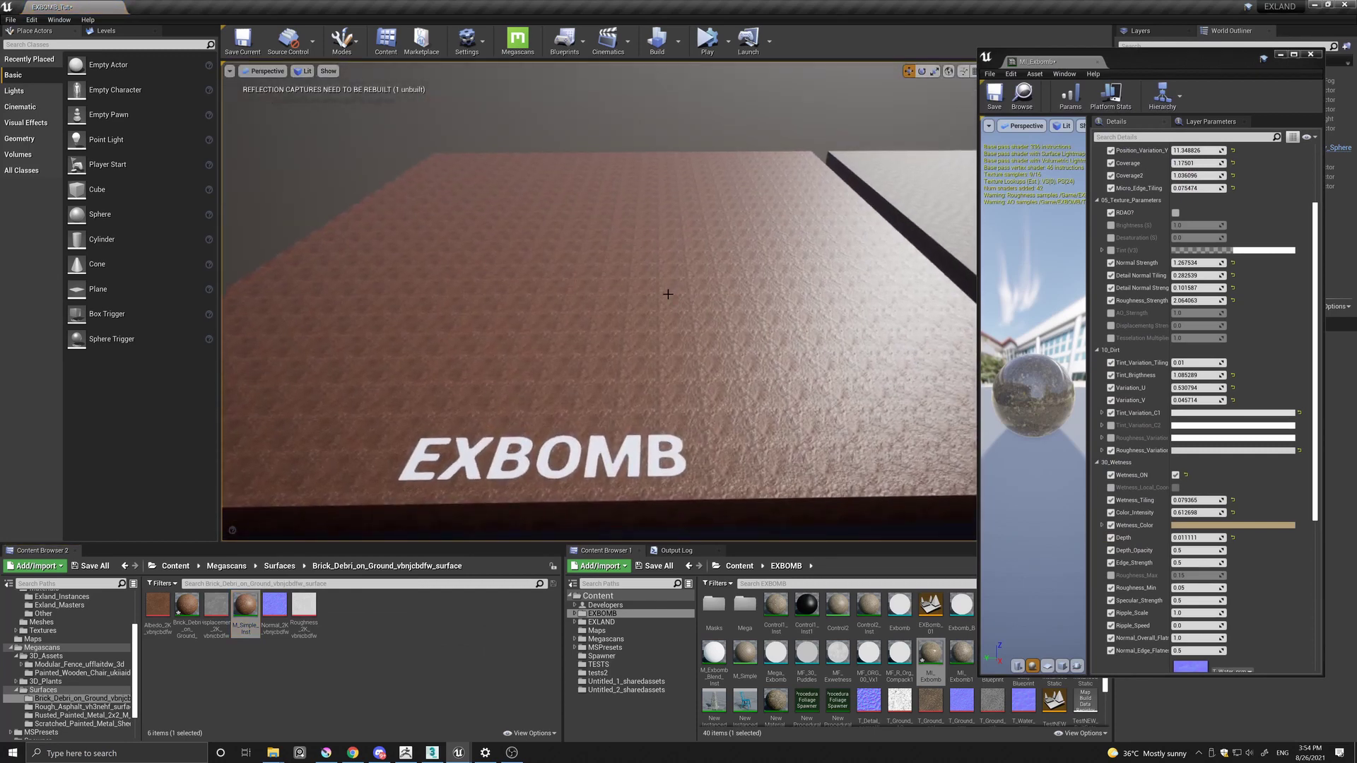
left_click_drag(187, 607, 582, 350)
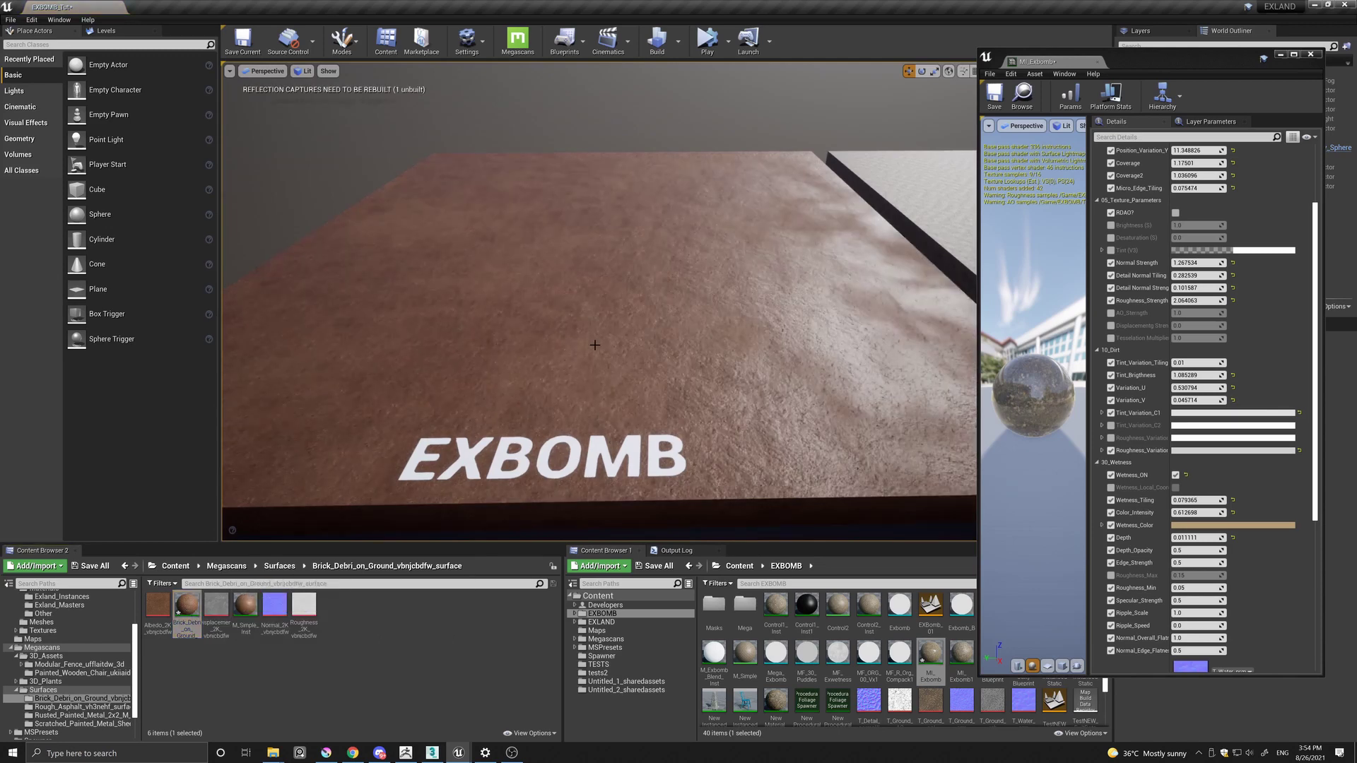
right_click_drag(595, 345, 595, 345)
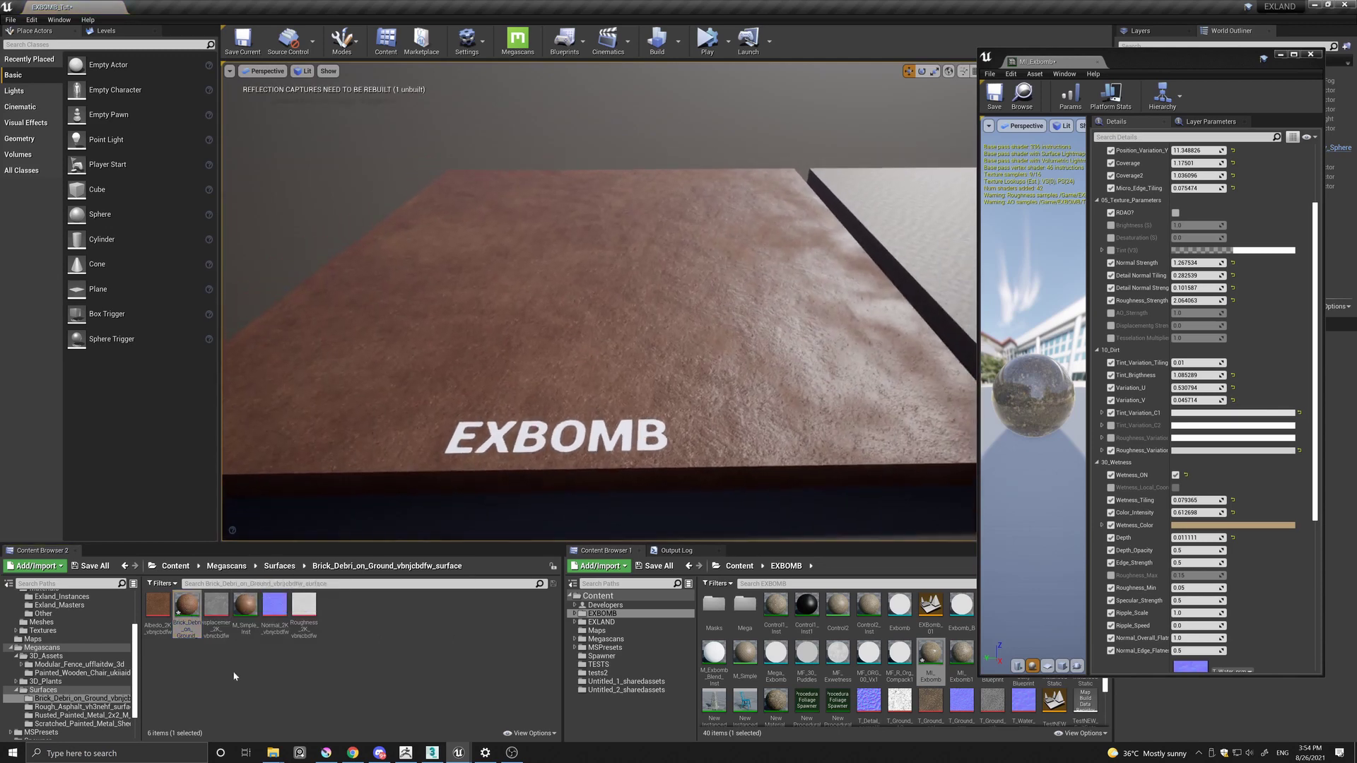
left_click(80, 707)
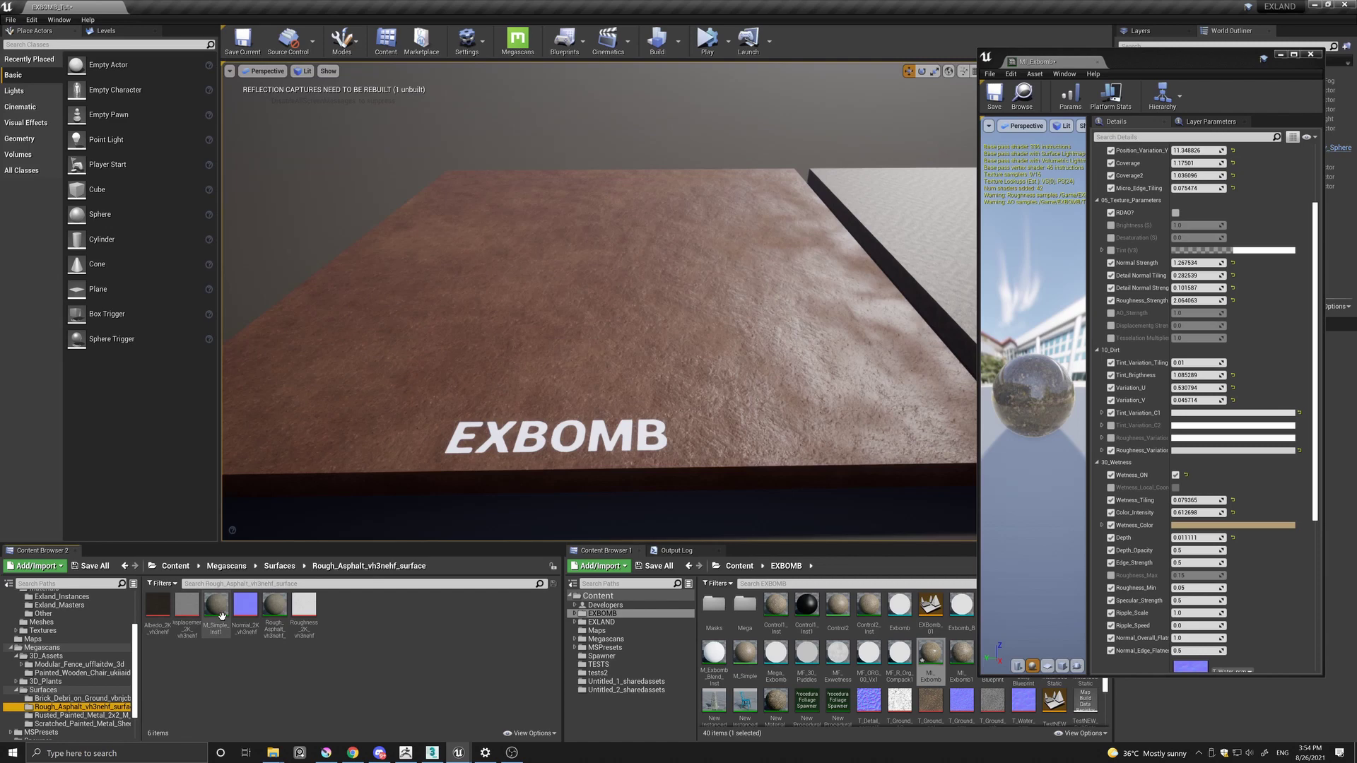
mouse_move(216, 613)
left_mouse_down()
mouse_move(543, 353)
mouse_move(575, 342)
left_mouse_up()
scroll(560, 339, "up", 3)
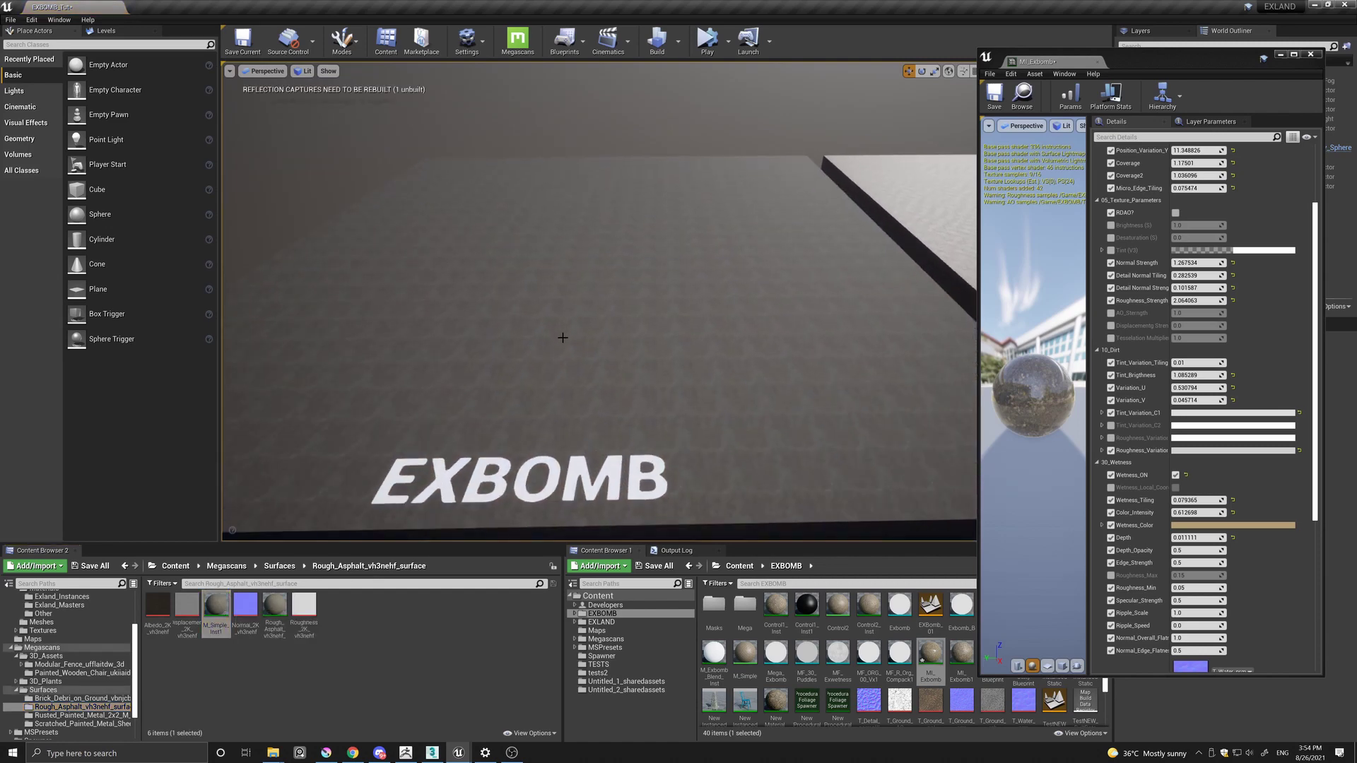
left_click_drag(275, 610, 661, 354)
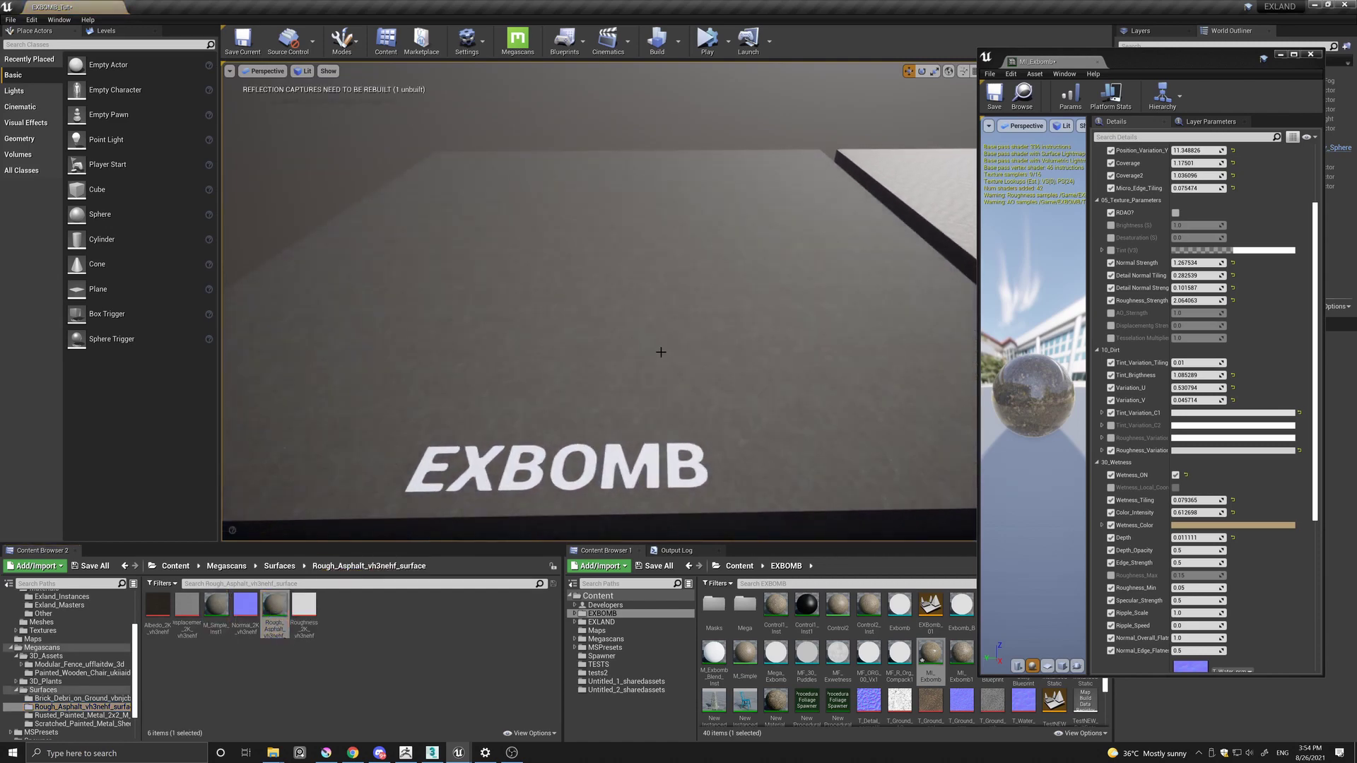
right_click_drag(661, 354, 605, 383)
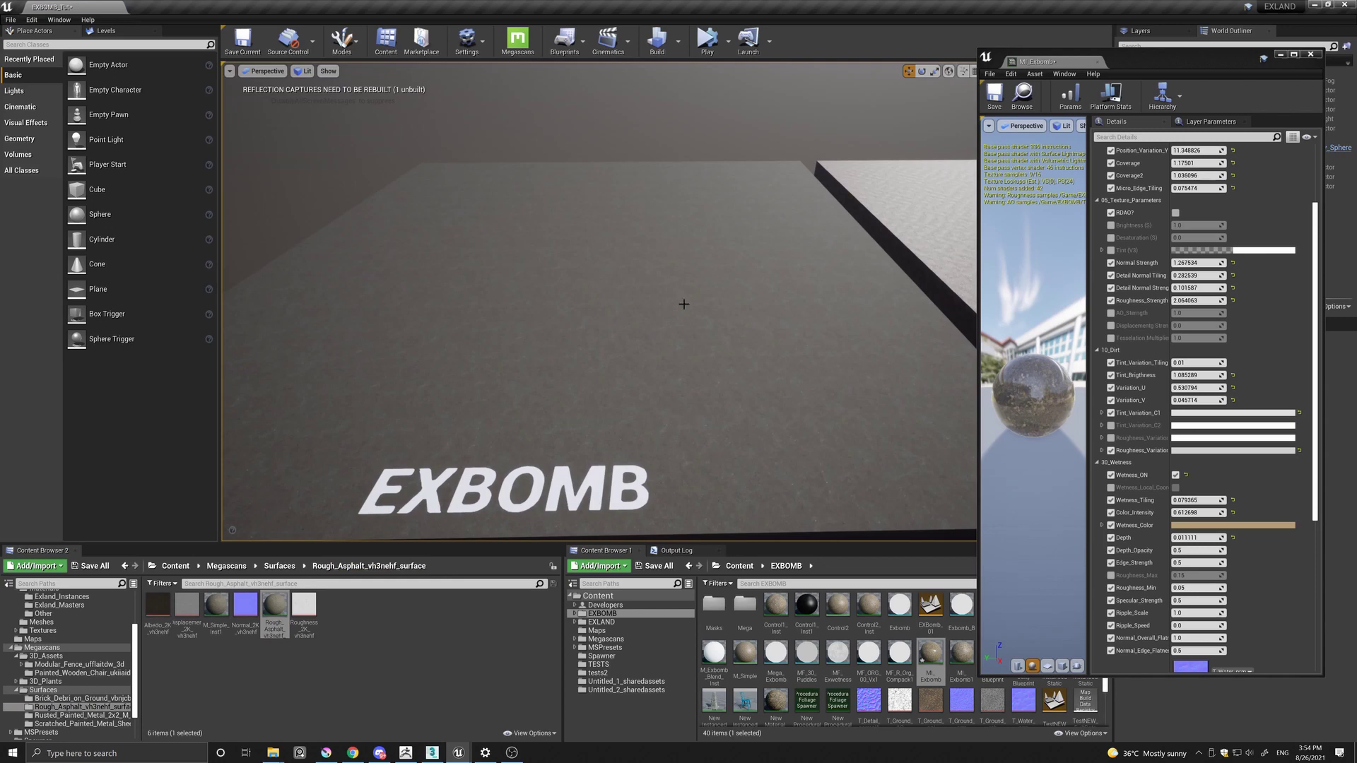
Step: Review the Megascans integration settings and close them
left_click(519, 47)
left_click_drag(641, 211, 672, 125)
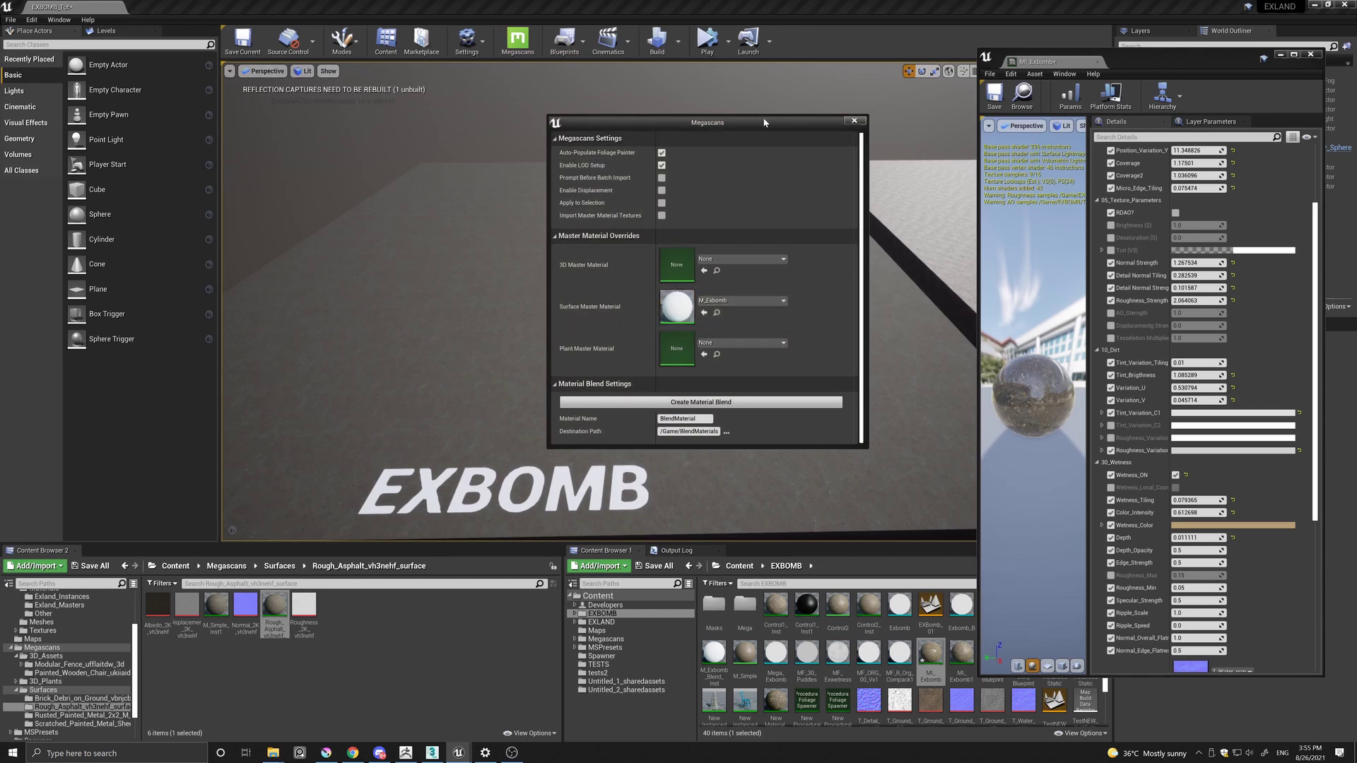
left_click(856, 123)
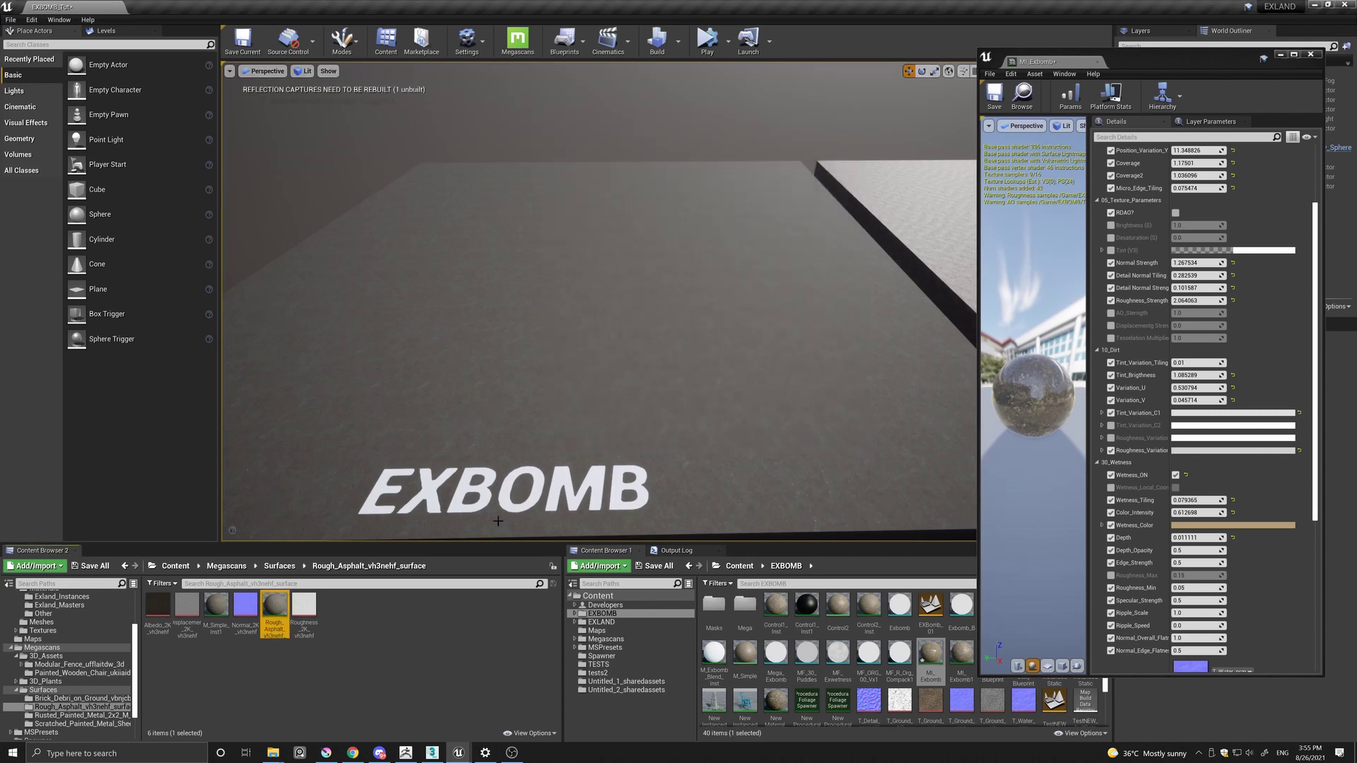
mouse_move(574, 356)
left_mouse_down()
mouse_move(568, 318)
mouse_move(530, 352)
mouse_move(579, 328)
left_mouse_up()
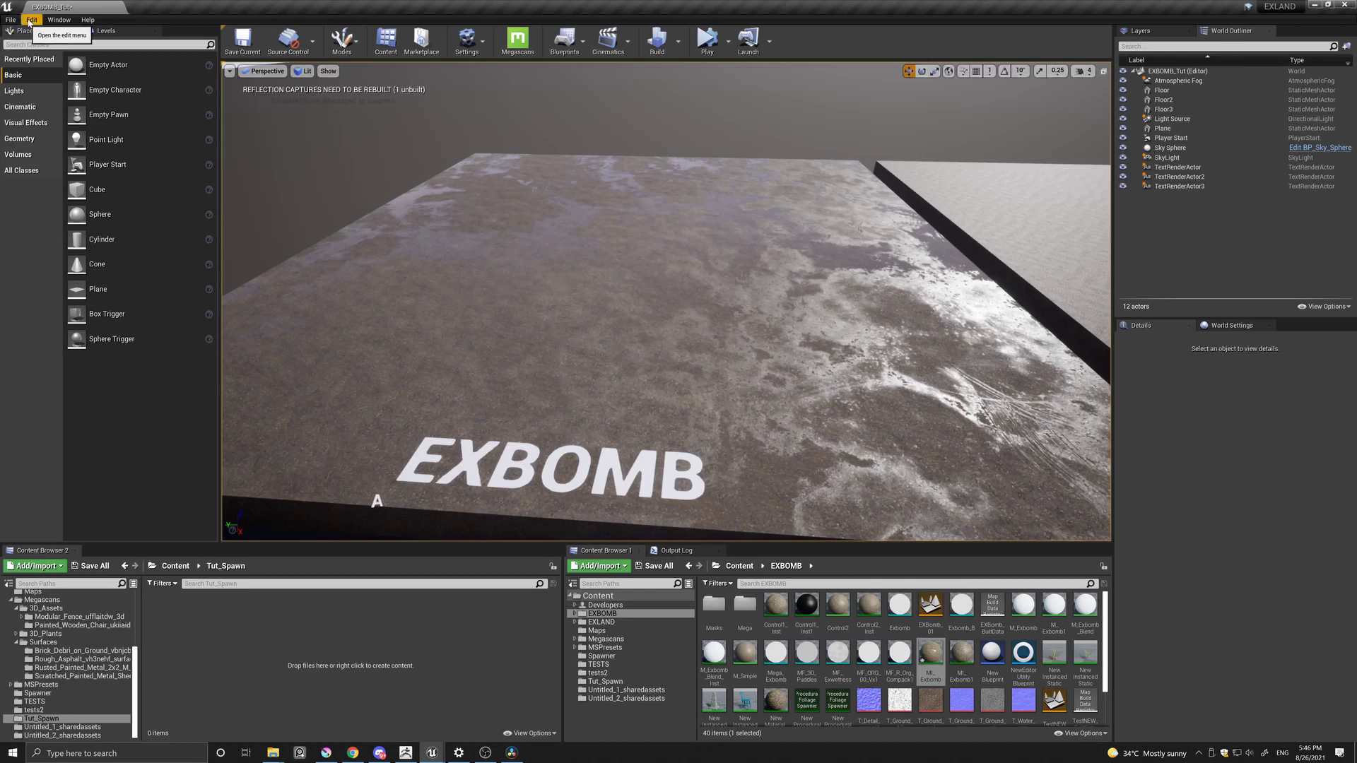
left_click(31, 20)
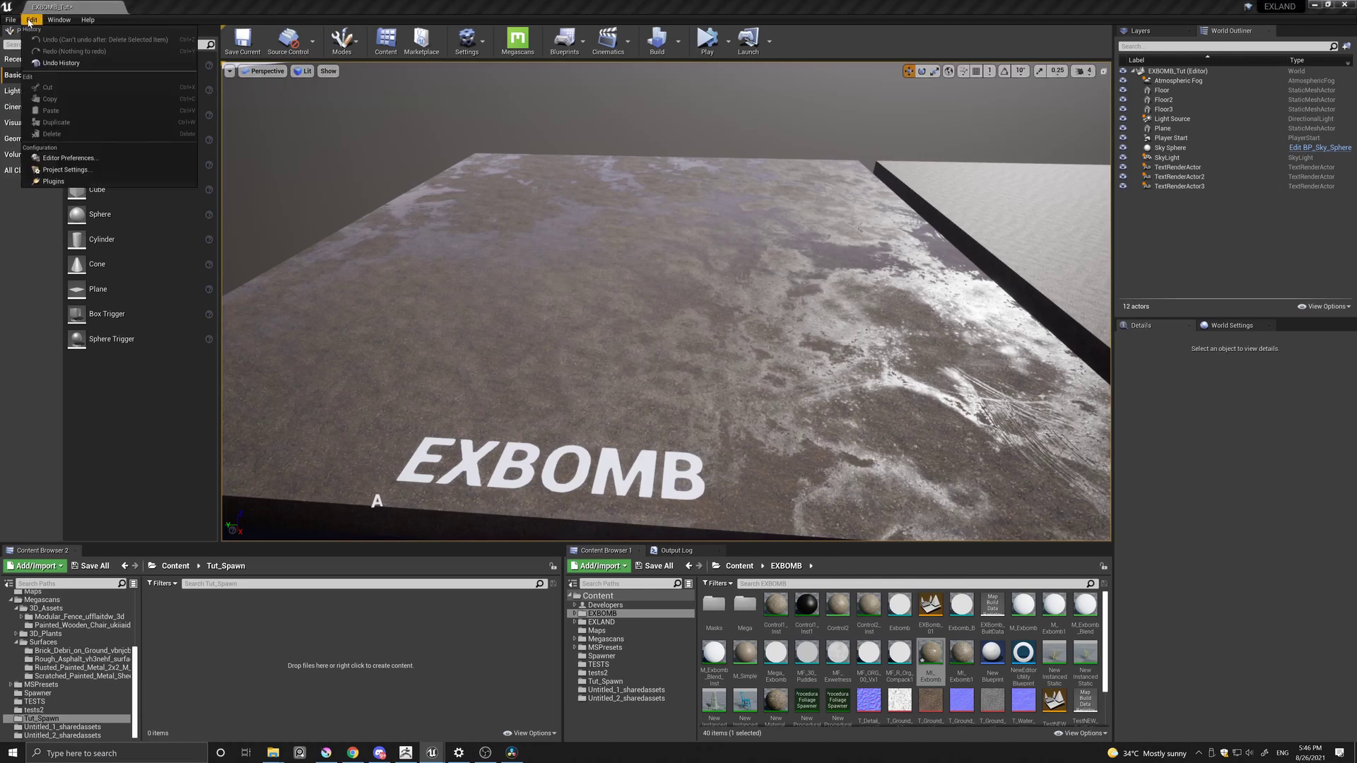
left_click(63, 159)
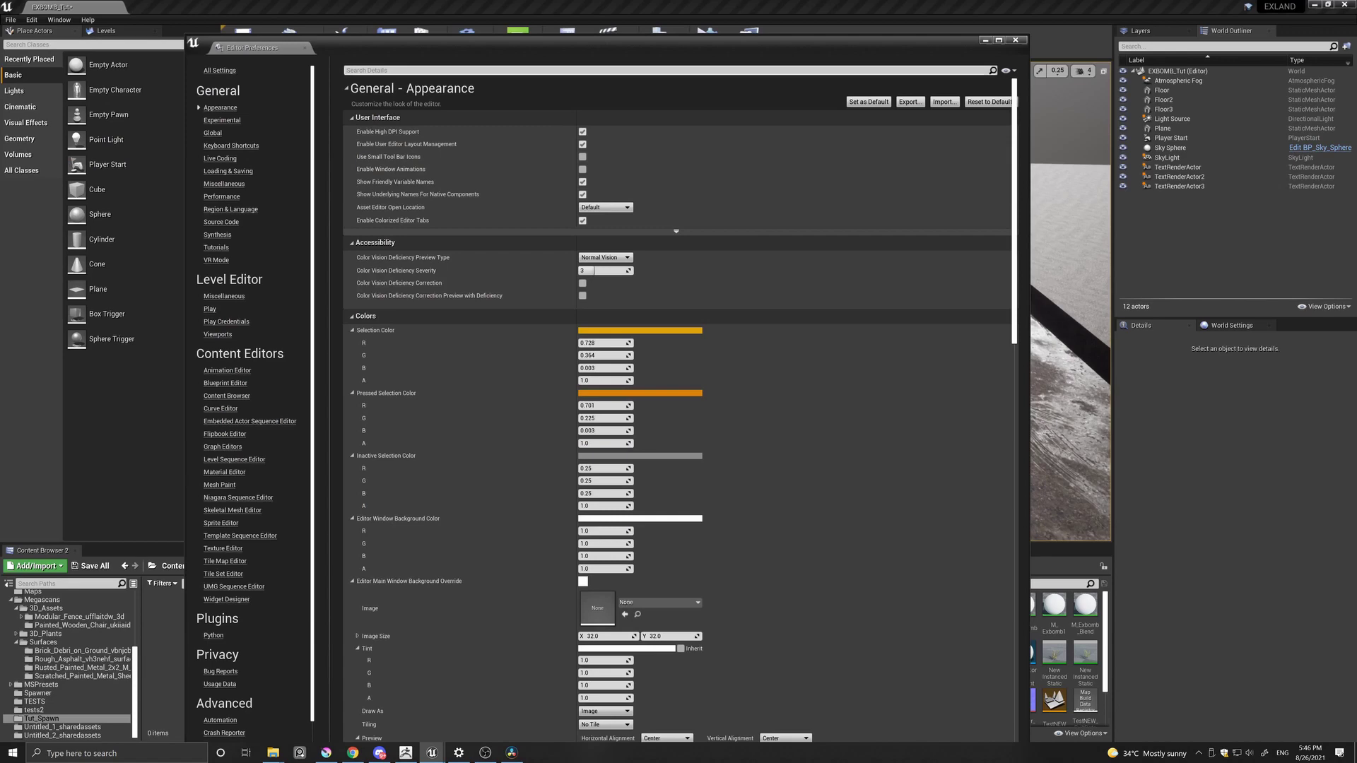
type("foliage")
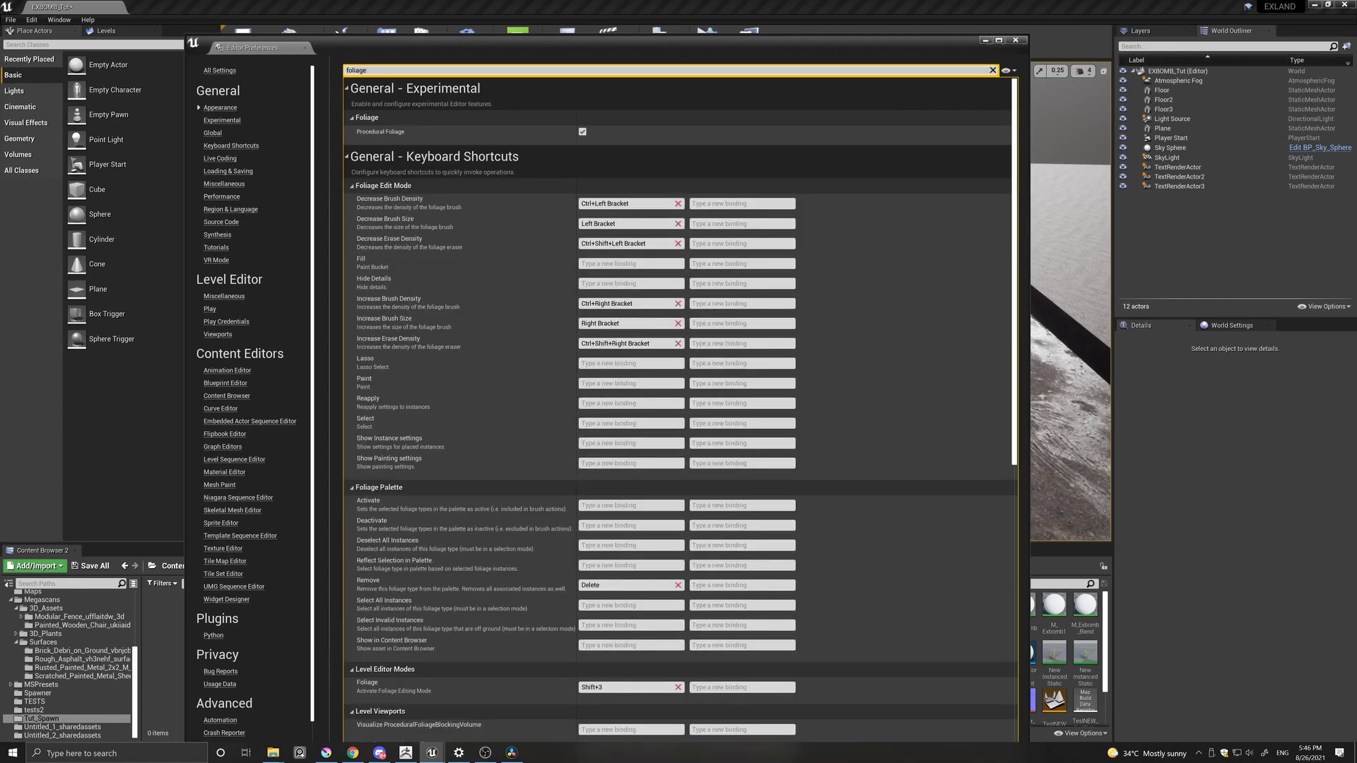
left_click(1015, 39)
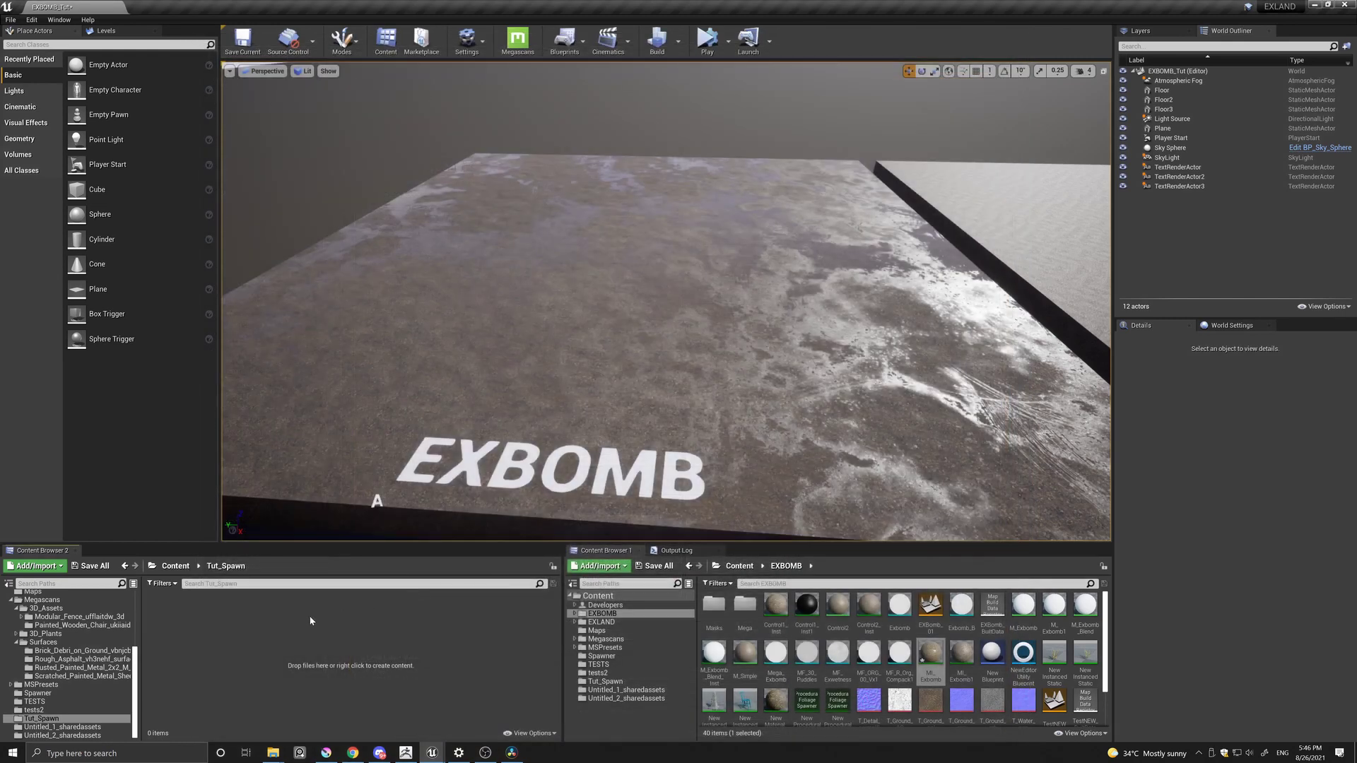
Step: Create a Procedural Foliage Spawner sized about 2195 × 2590 × 674 over the slab
right_click(310, 621)
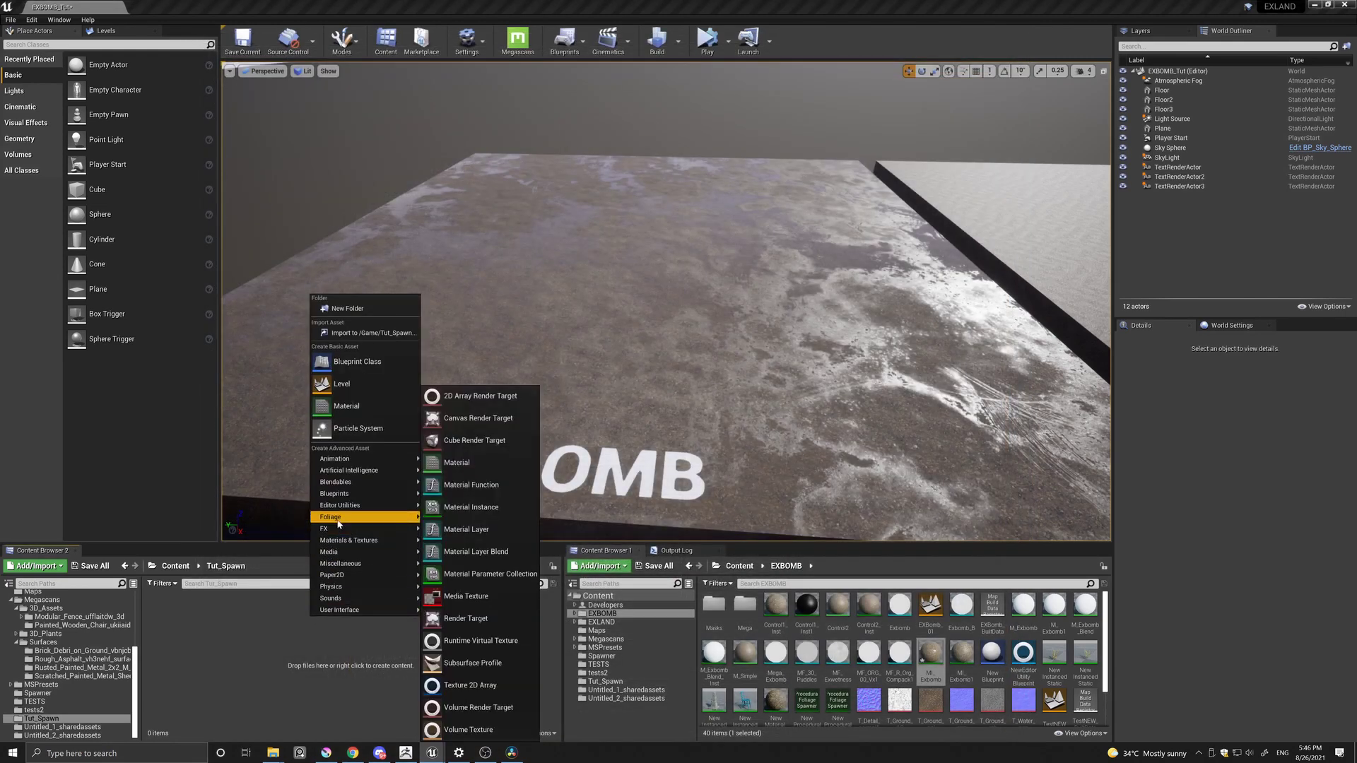
mouse_move(365, 517)
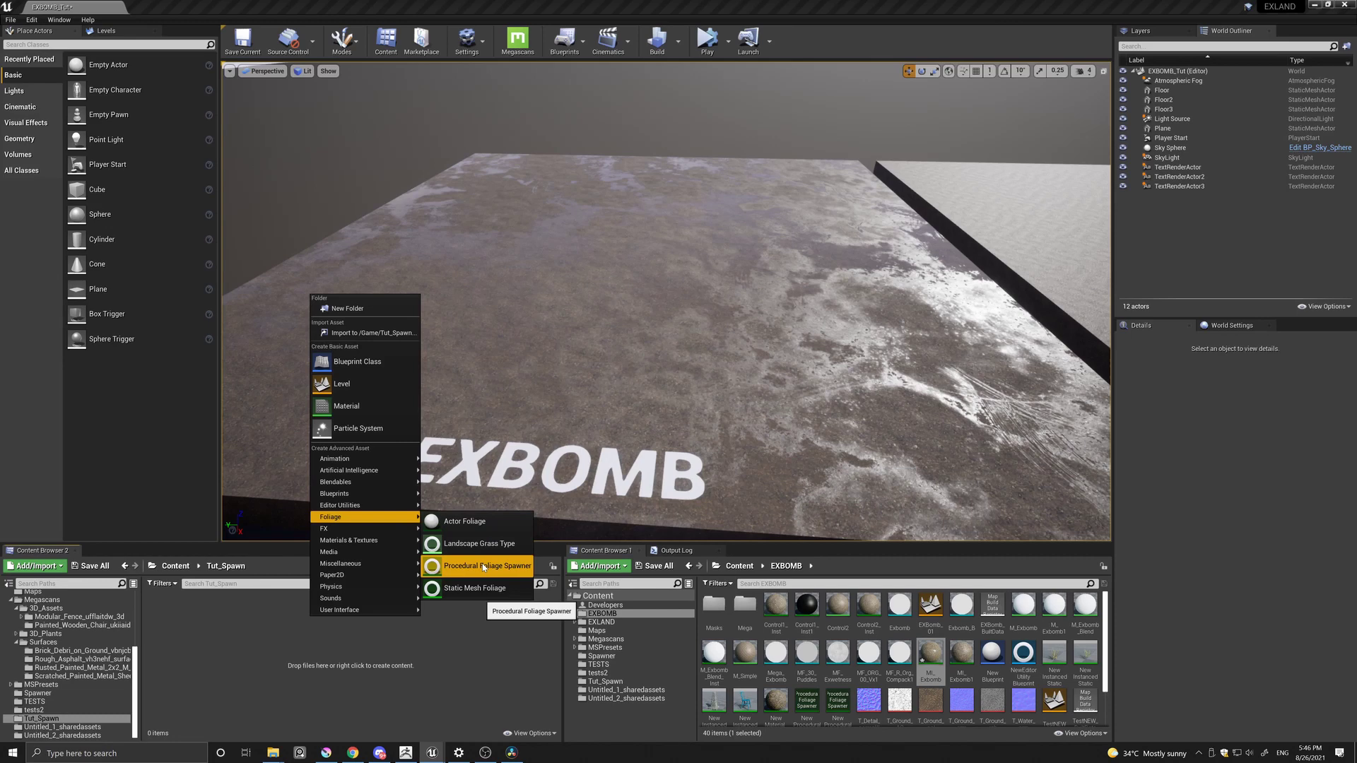
left_click(483, 565)
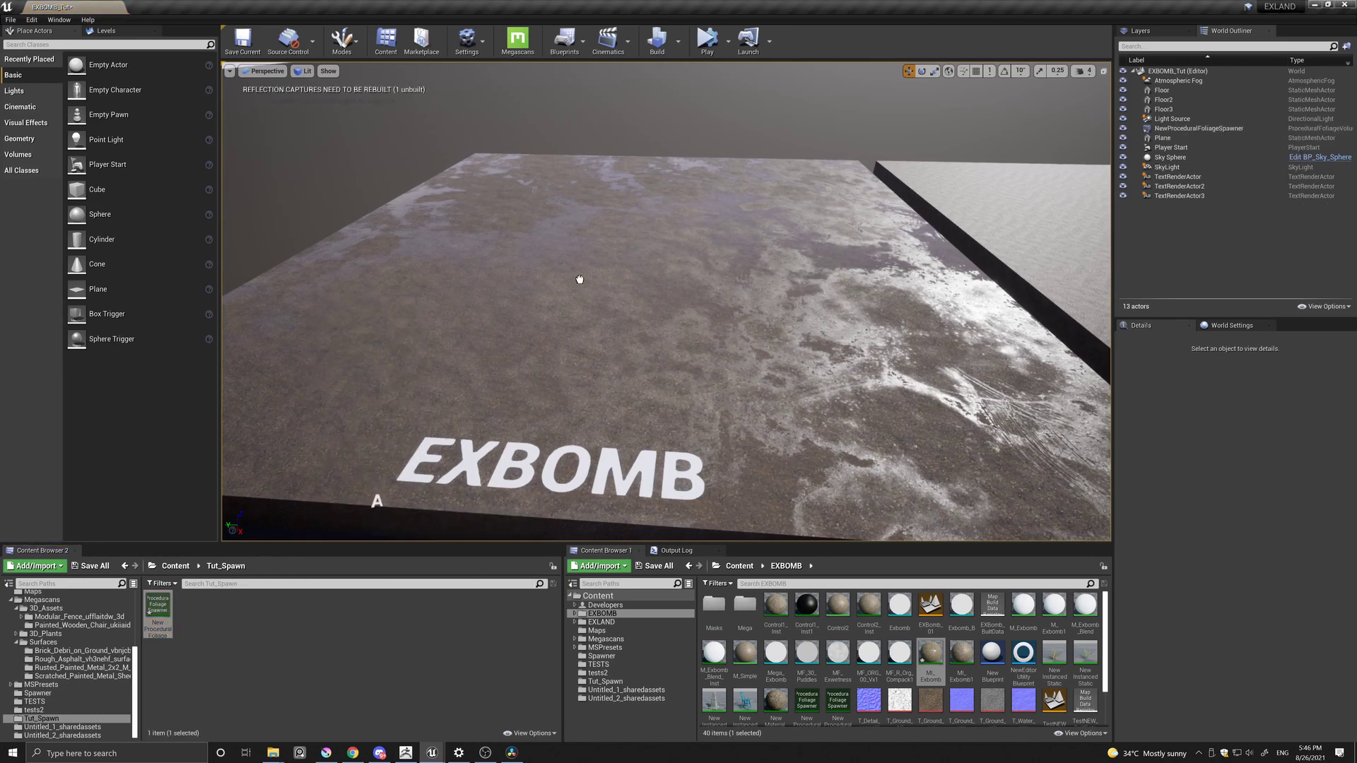
left_click_drag(157, 605, 573, 268)
scroll(1264, 613, "down", 5)
scroll(1264, 613, "down", 2)
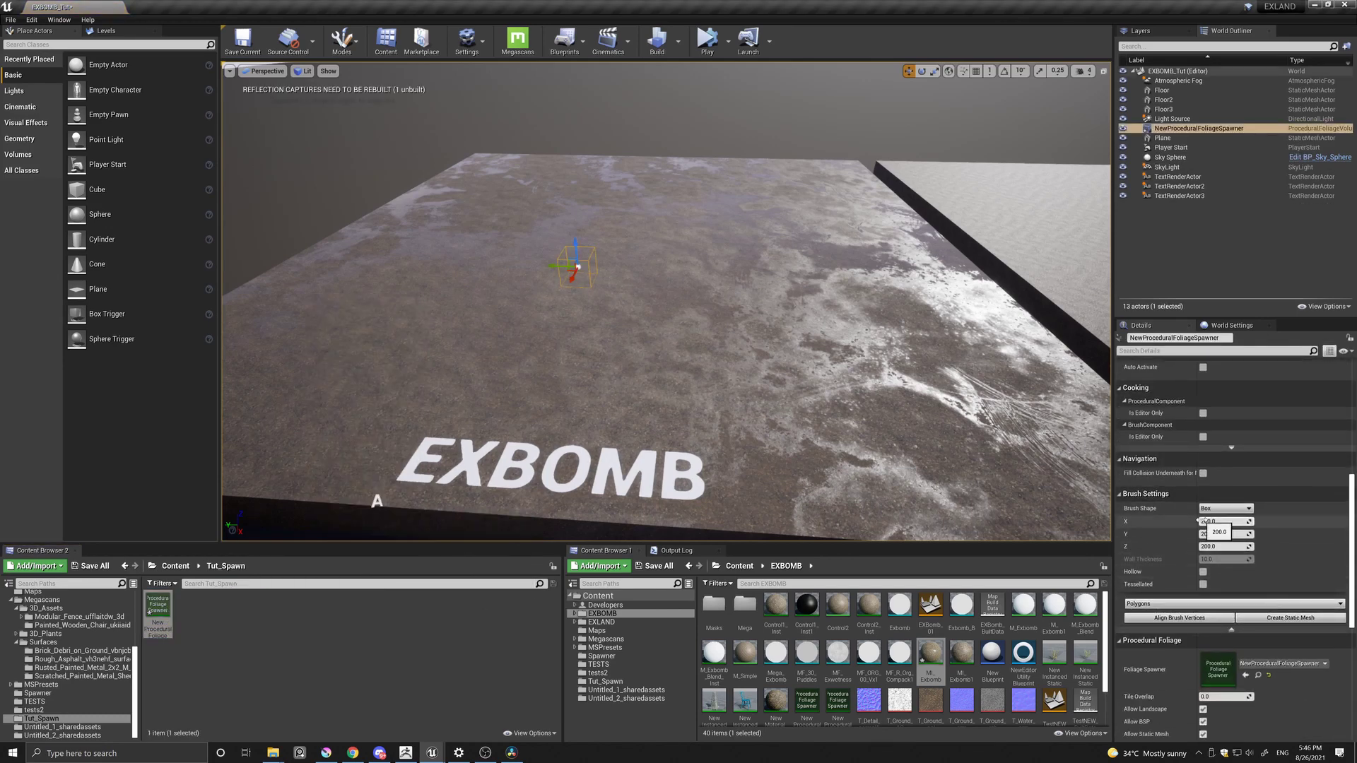
left_click_drag(1224, 521, 1326, 521)
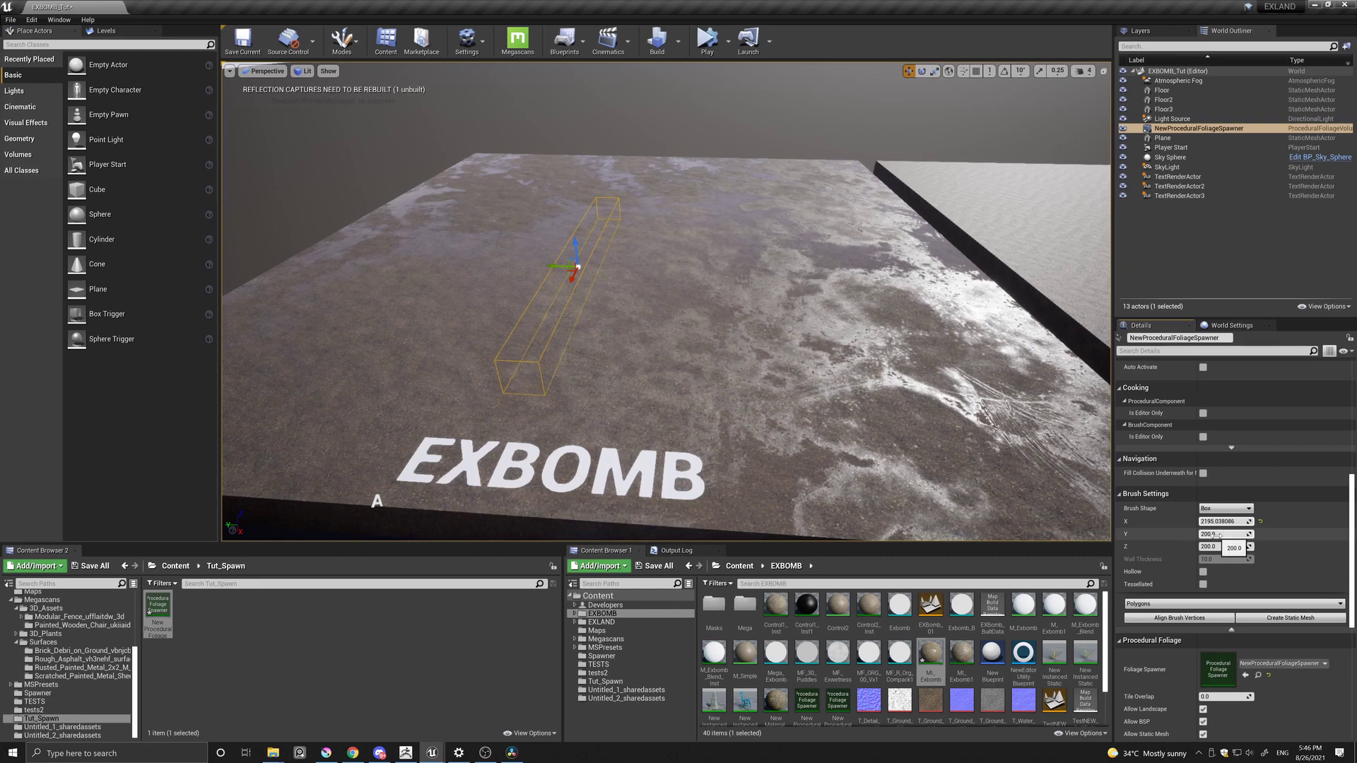
left_click_drag(1225, 533, 1326, 533)
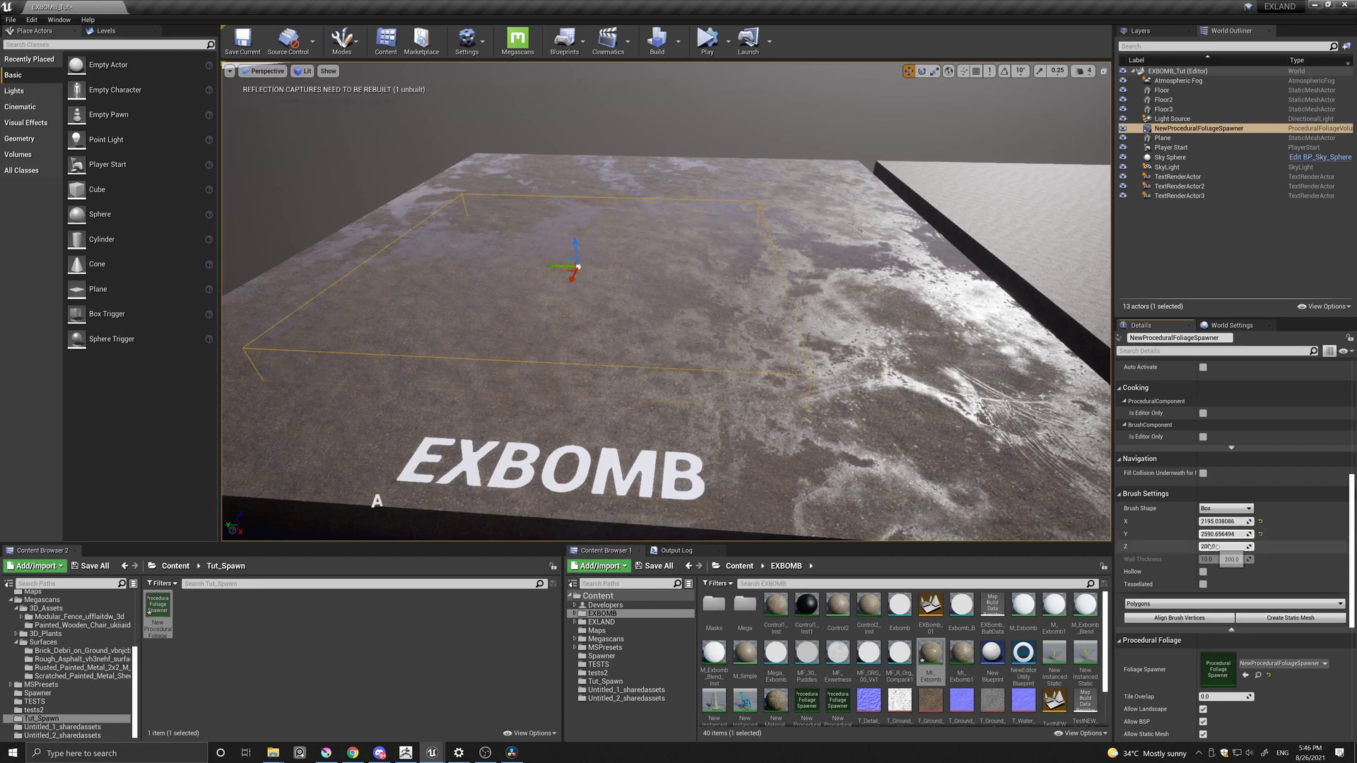
left_click_drag(1216, 546, 1272, 546)
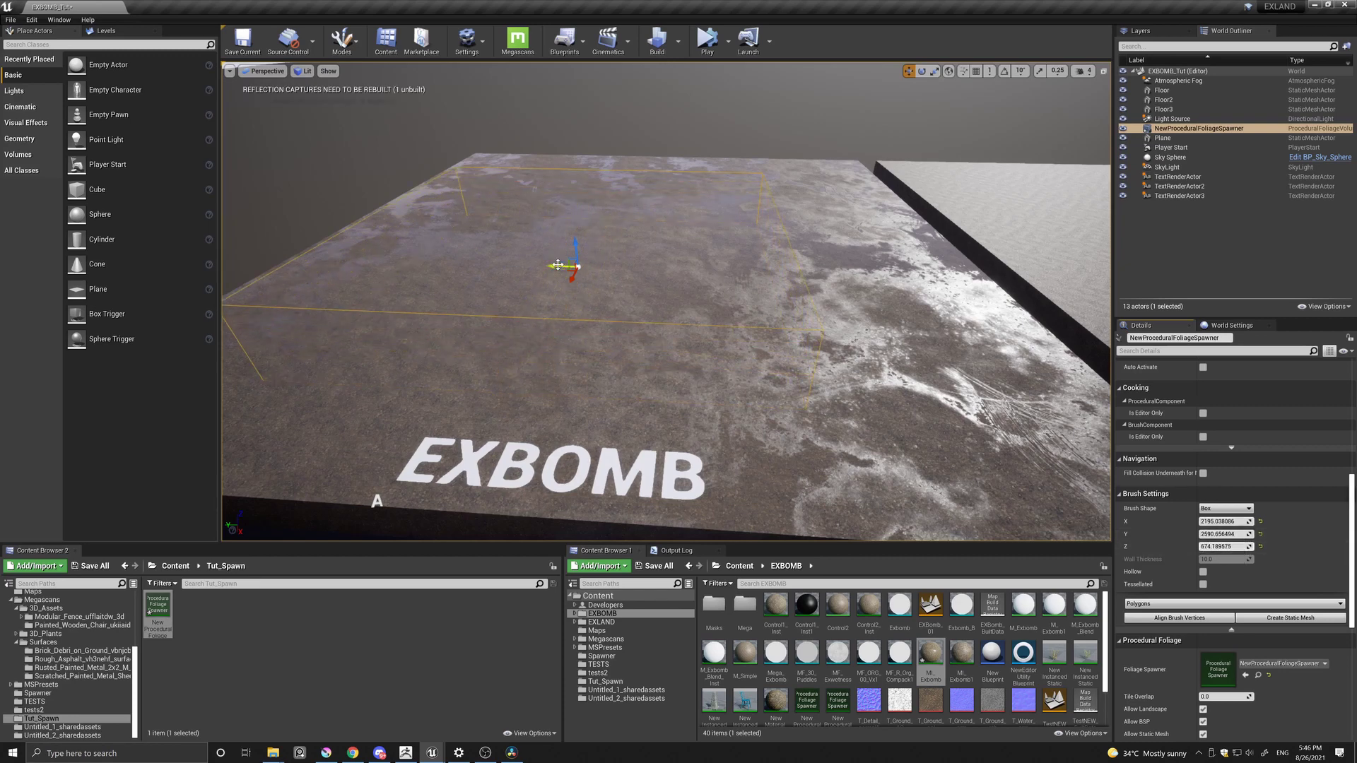
mouse_move(557, 265)
left_mouse_down()
mouse_move(611, 271)
mouse_move(615, 249)
left_mouse_up()
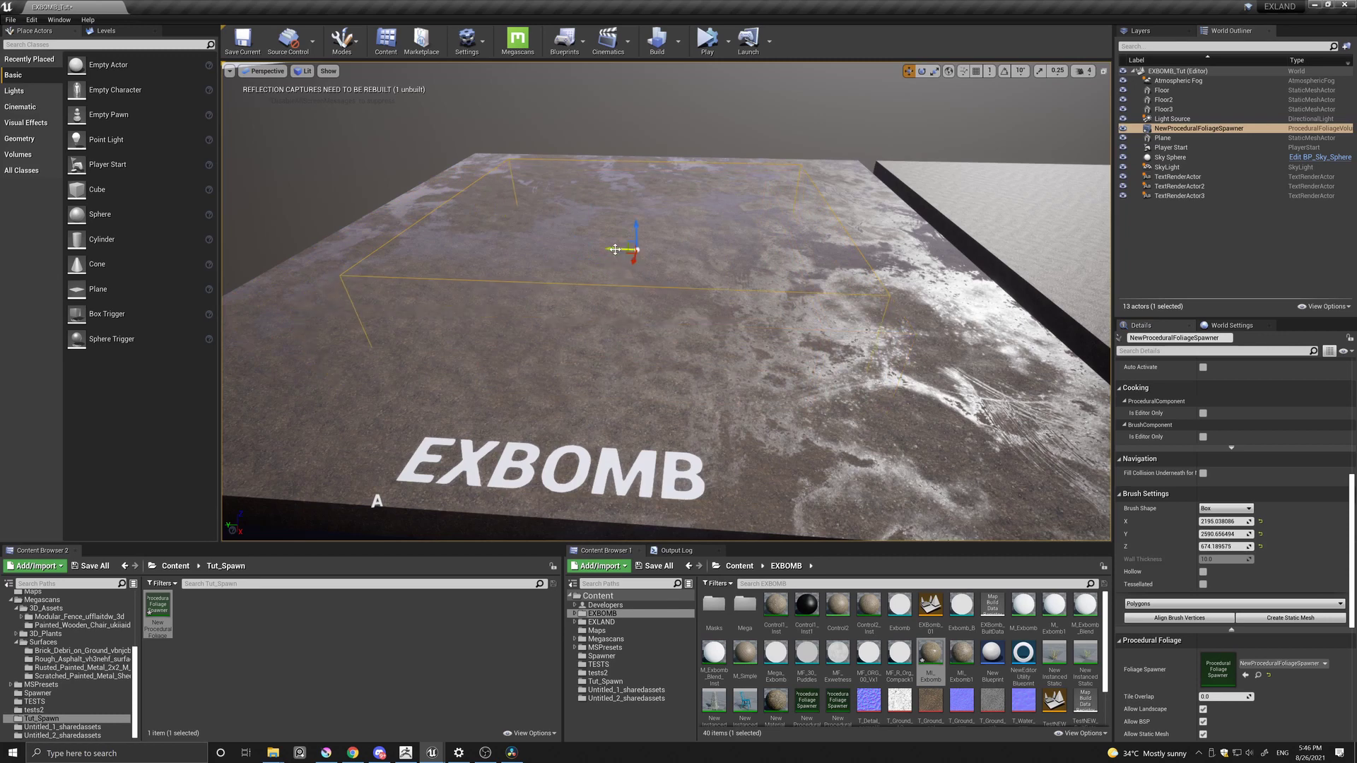
Step: Create a Painted_Wooden_Chair static mesh foliage type with collision radius about 19
right_click(276, 633)
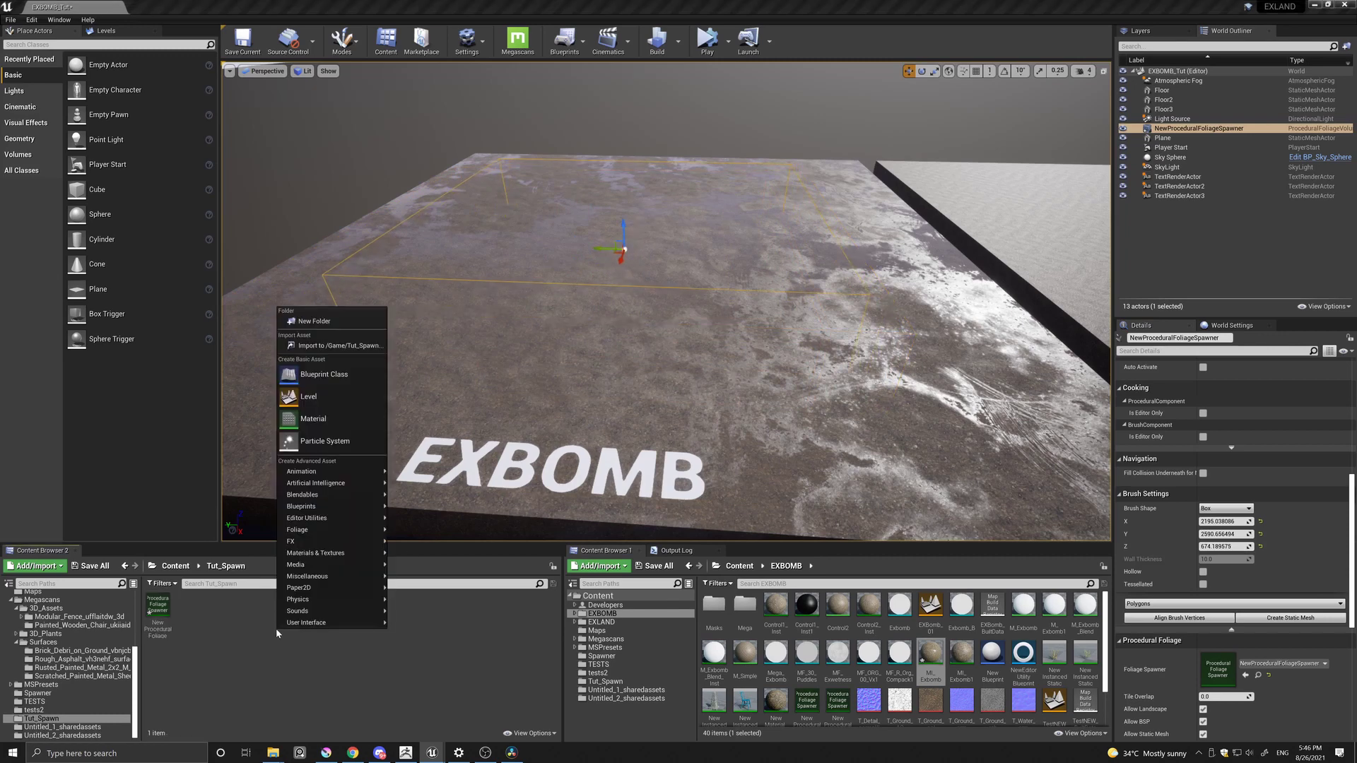
mouse_move(298, 529)
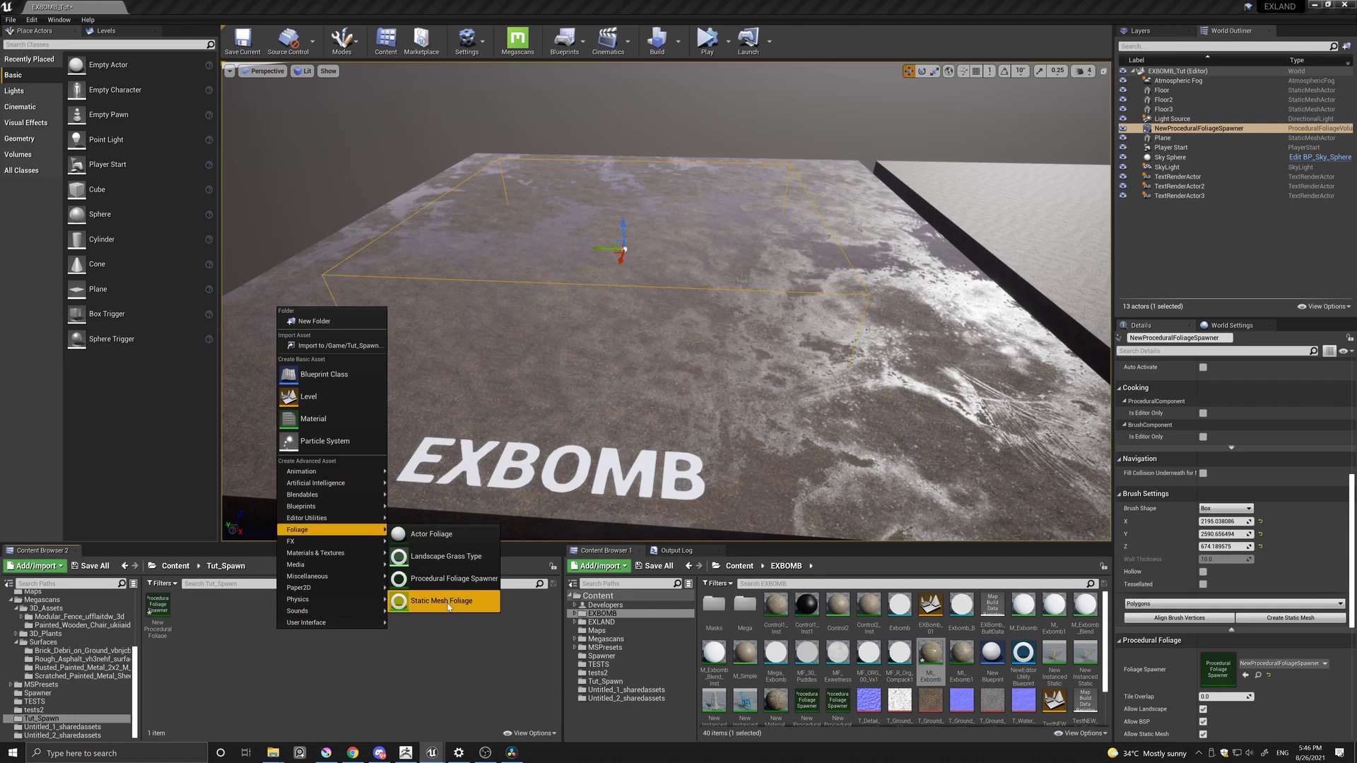
left_click(450, 608)
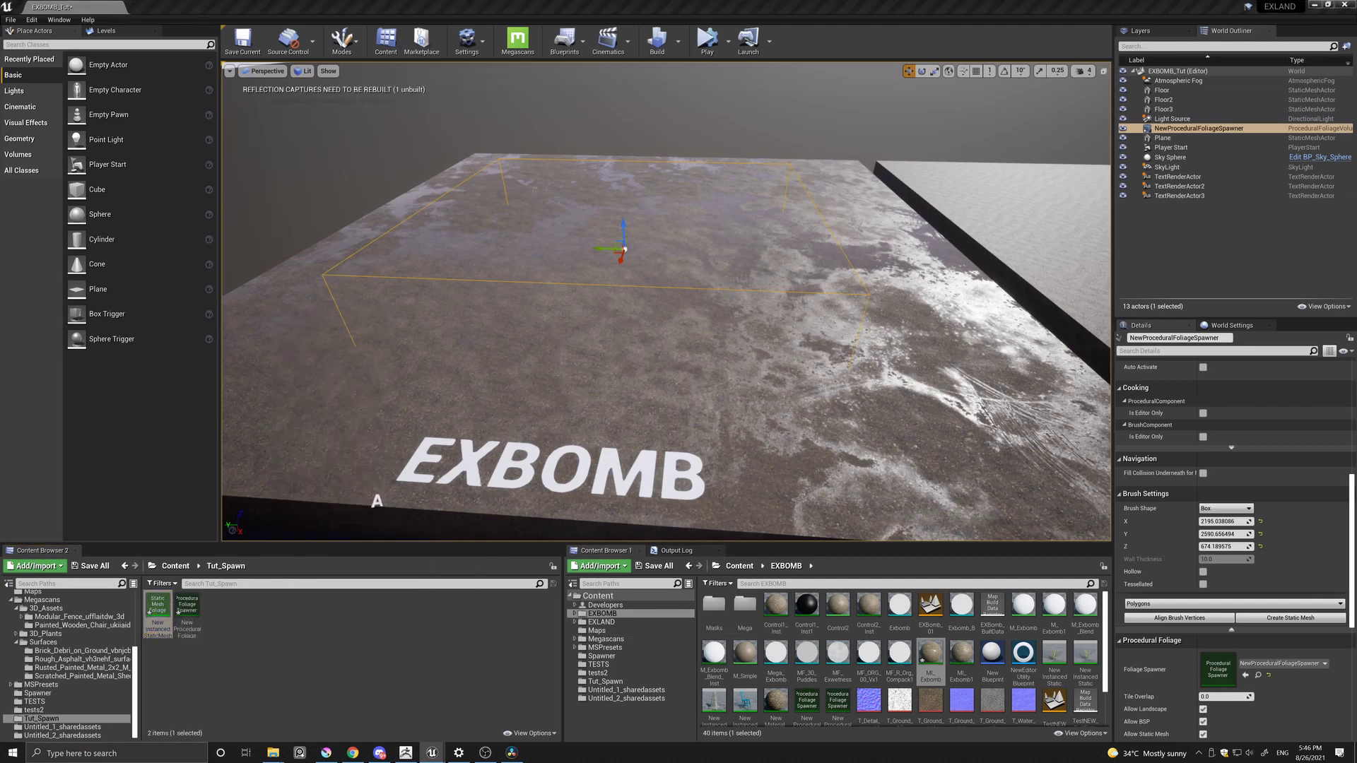
key("Return")
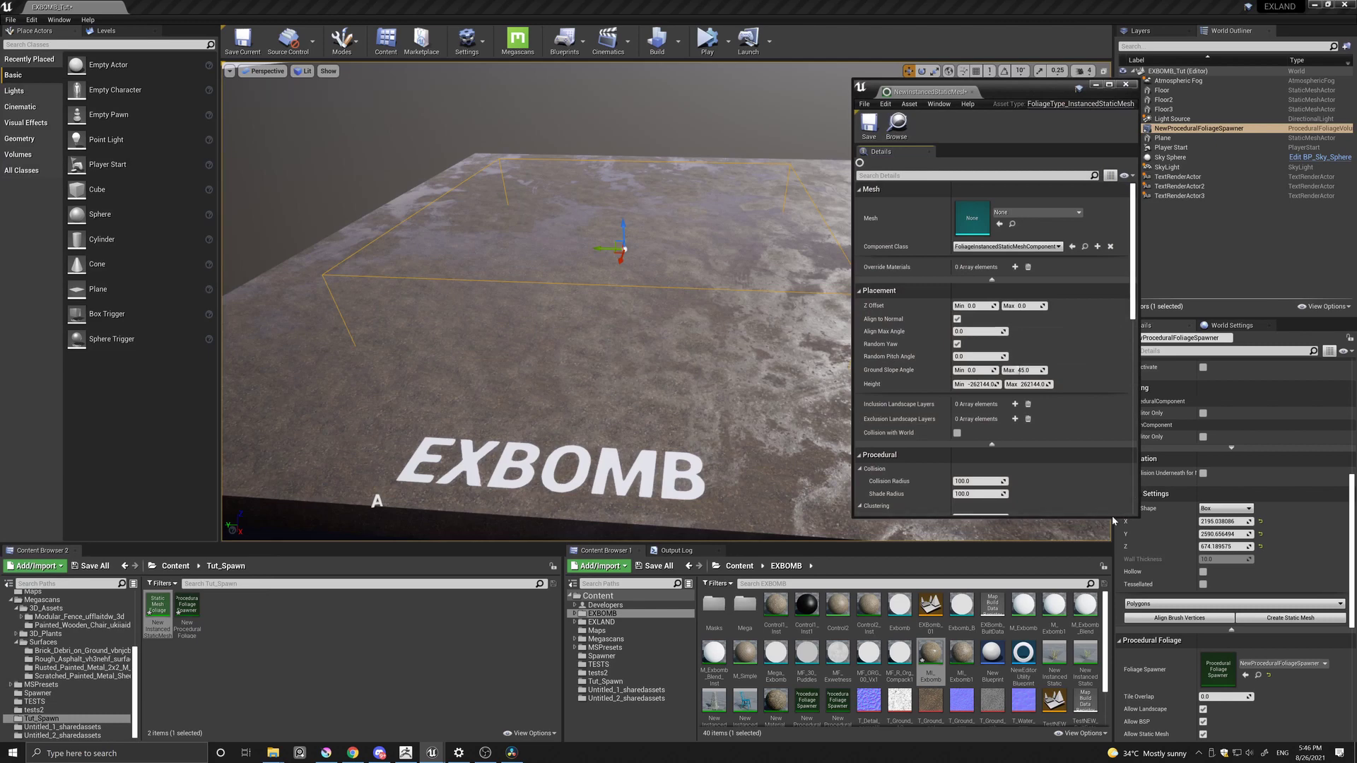
left_click_drag(1106, 518, 1106, 652)
left_click(1034, 214)
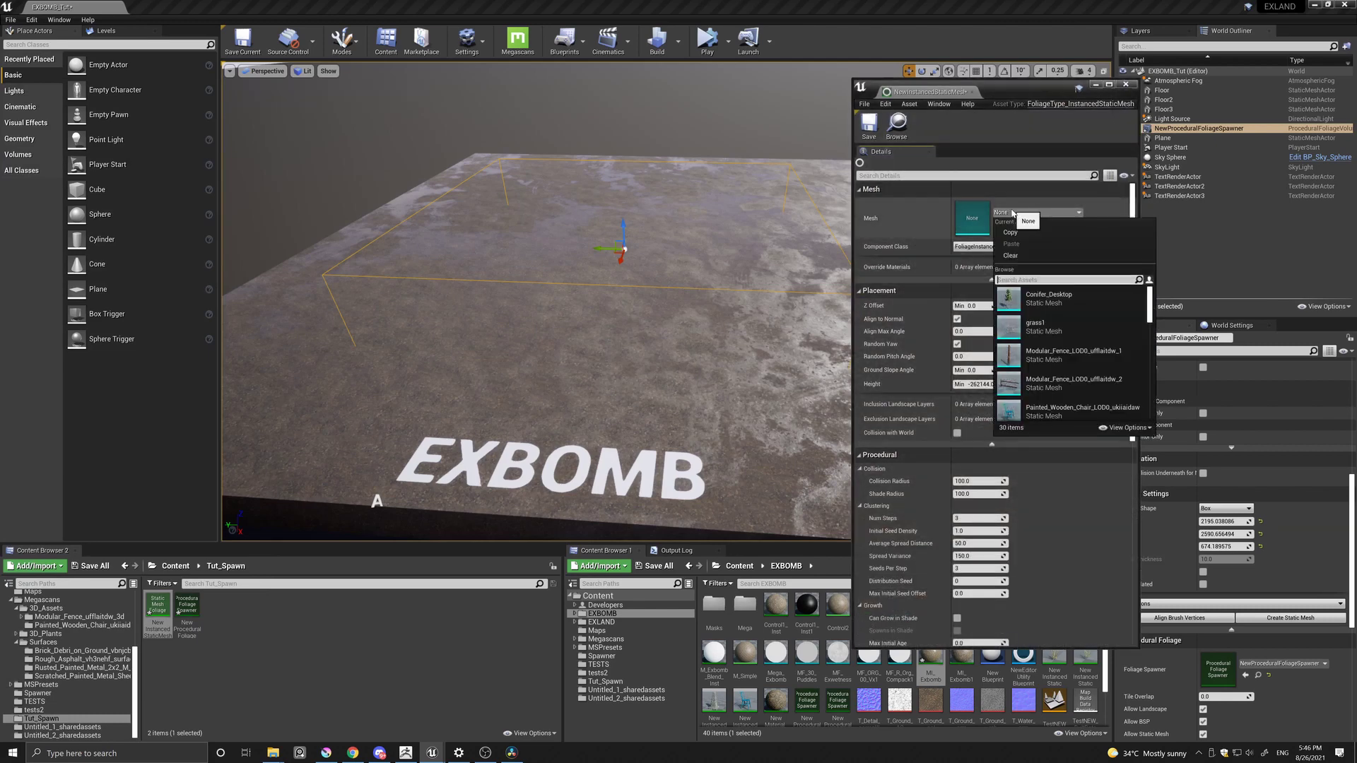
scroll(1049, 361, "down", 1)
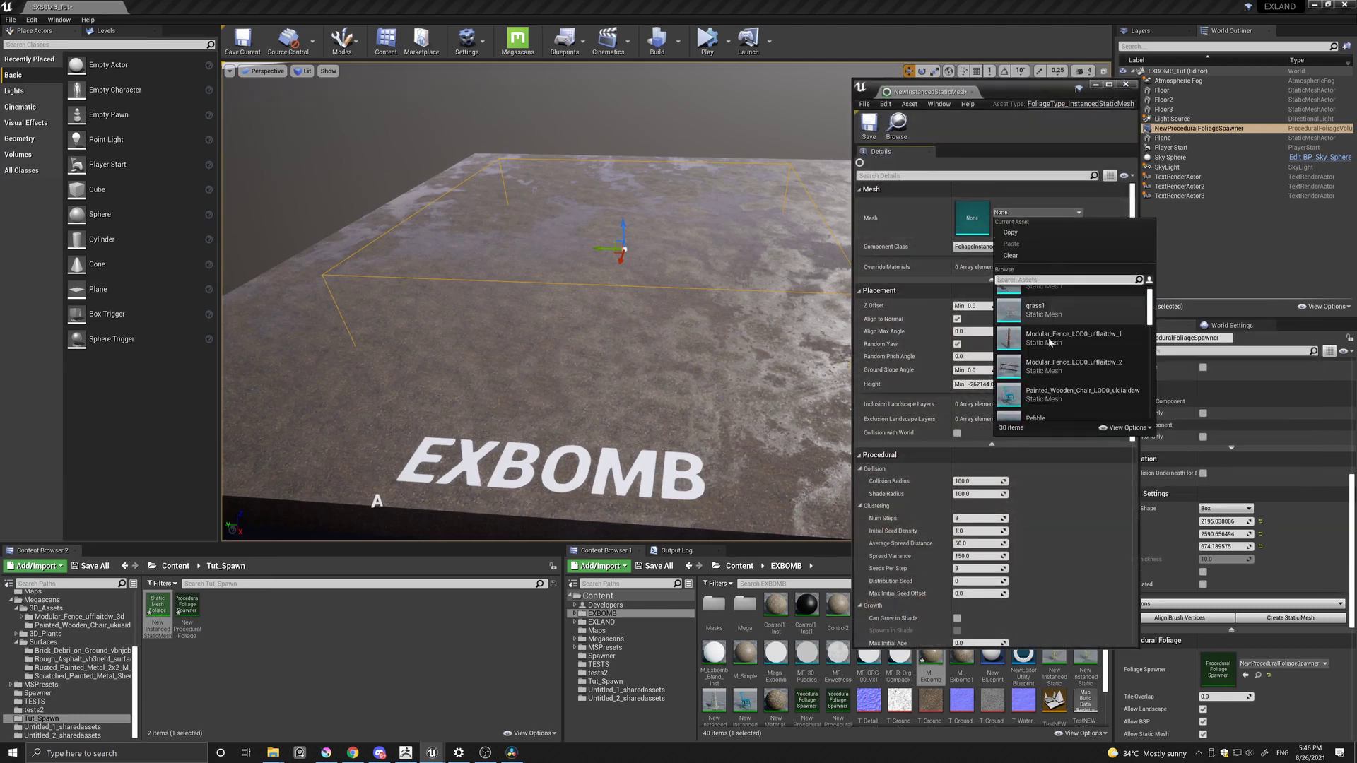
left_click(1048, 392)
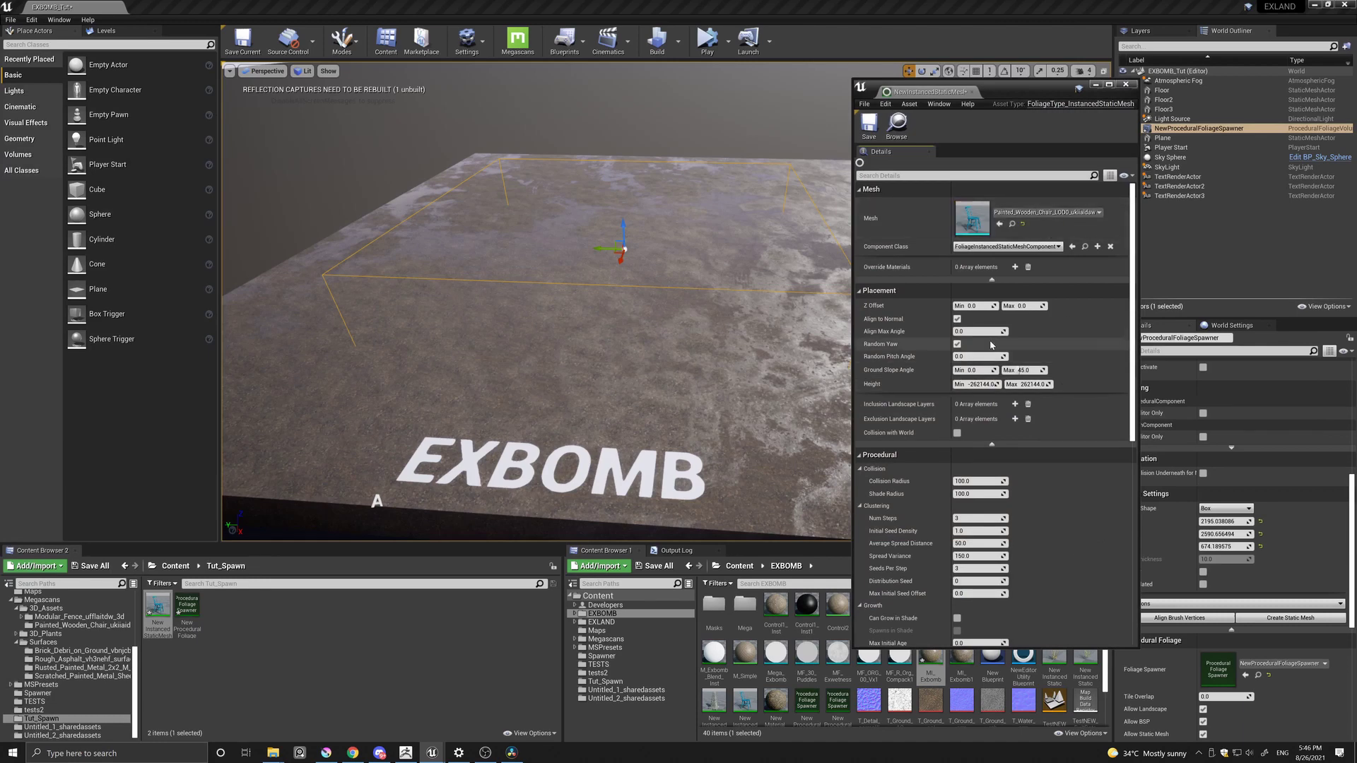
scroll(991, 345, "down", 2)
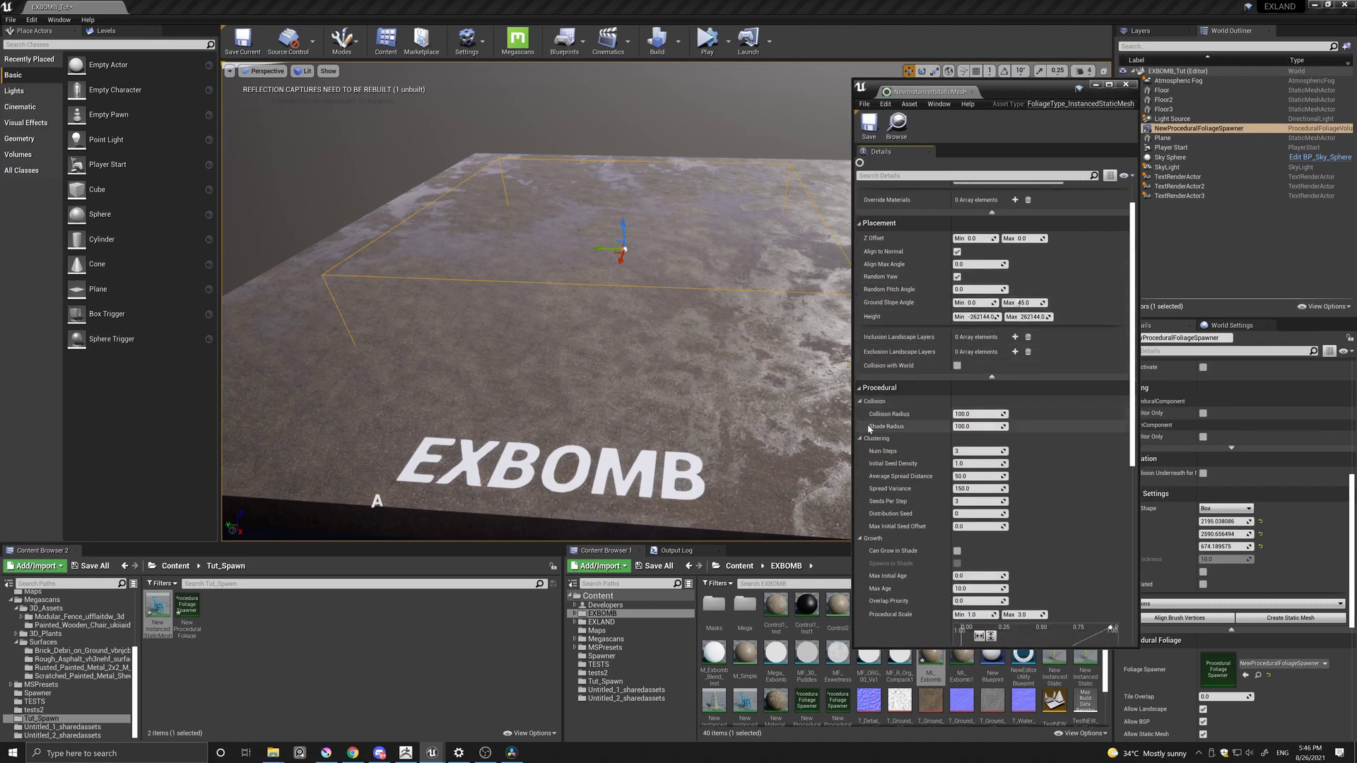
left_click_drag(983, 413, 991, 426)
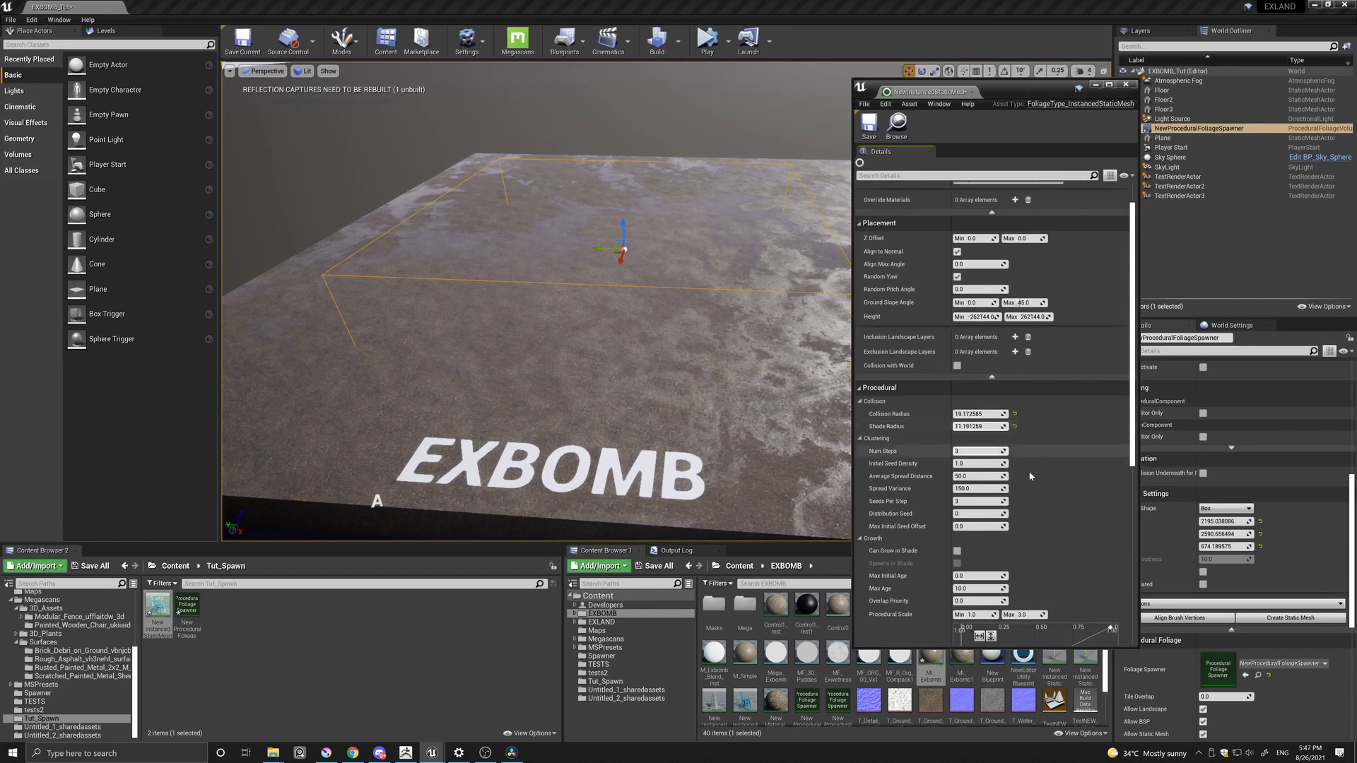
scroll(1037, 504, "down", 2)
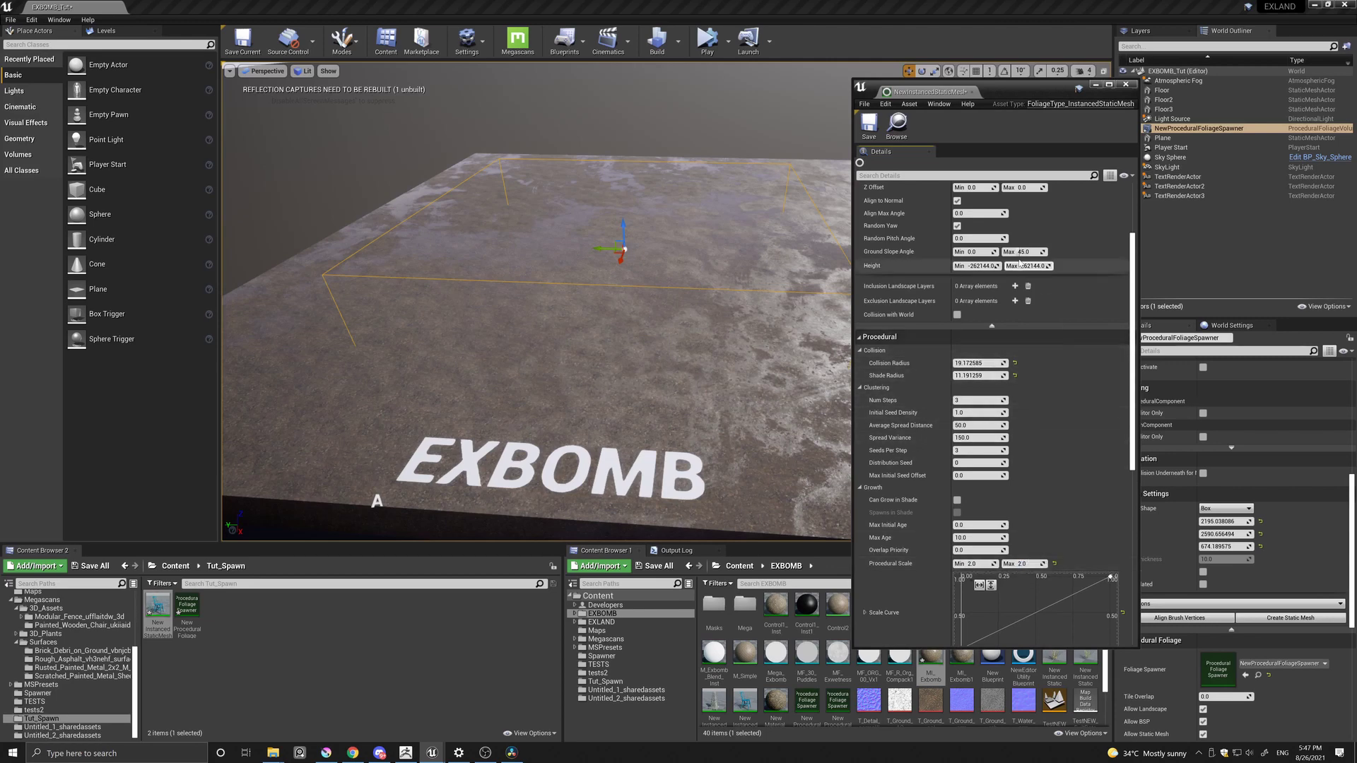
left_click_drag(1033, 90, 1100, 88)
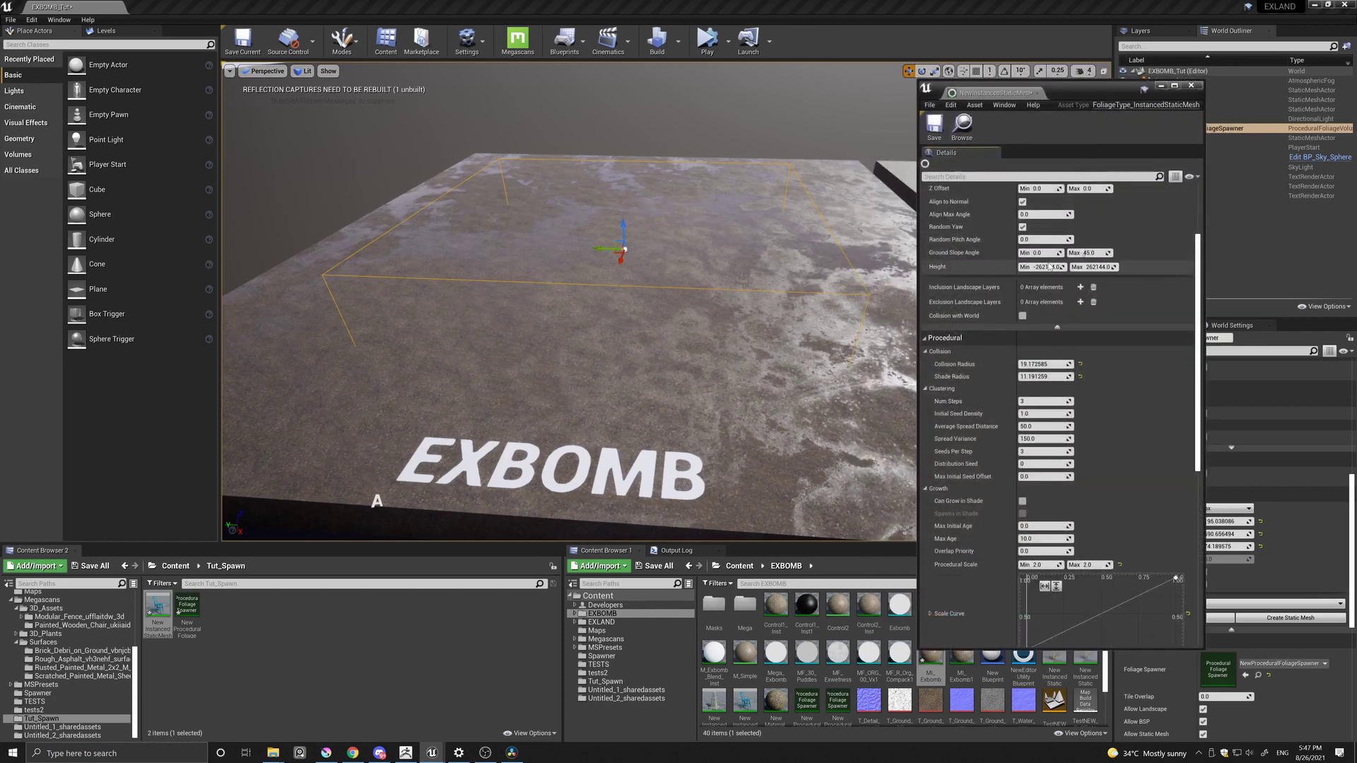
Step: Add NewInstancedStaticMeshFoliage as a foliage type slot in the procedural foliage spawner
left_click(187, 613)
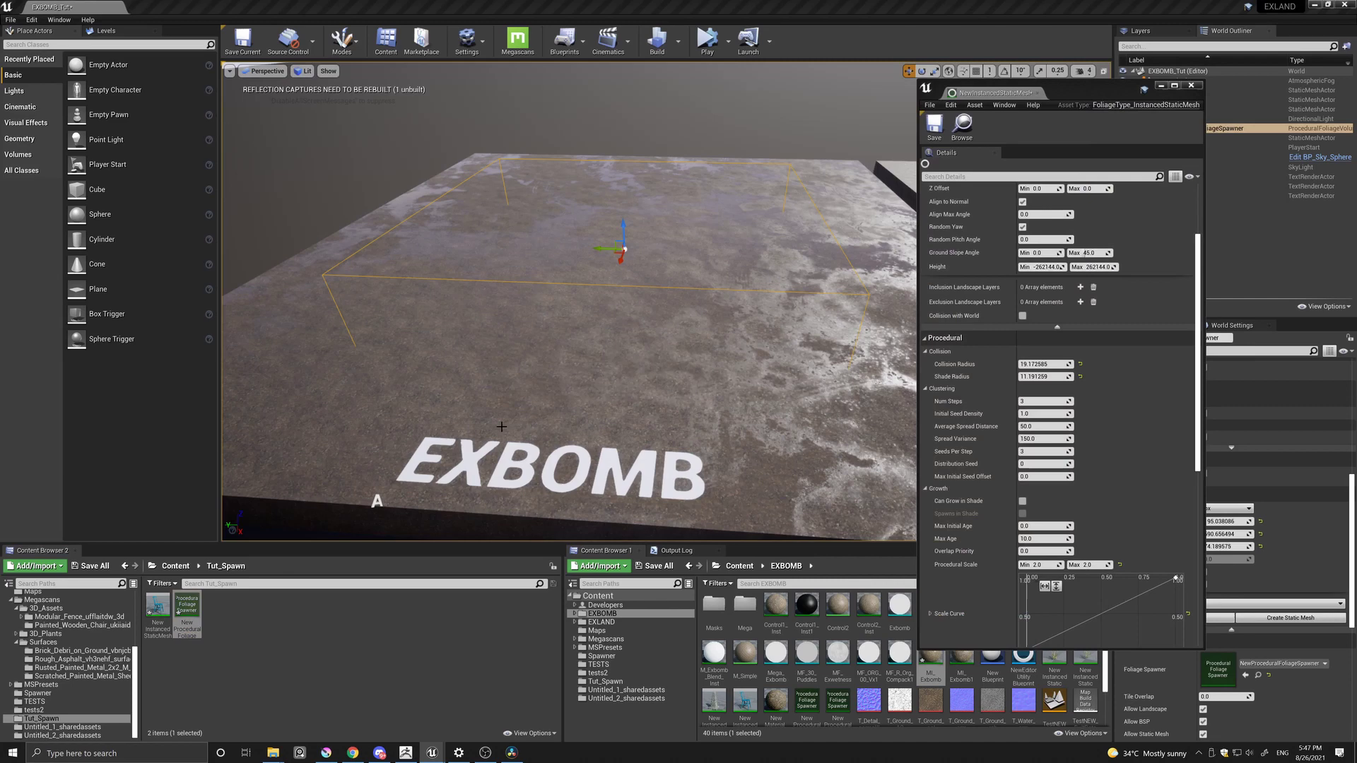
double_click(187, 614)
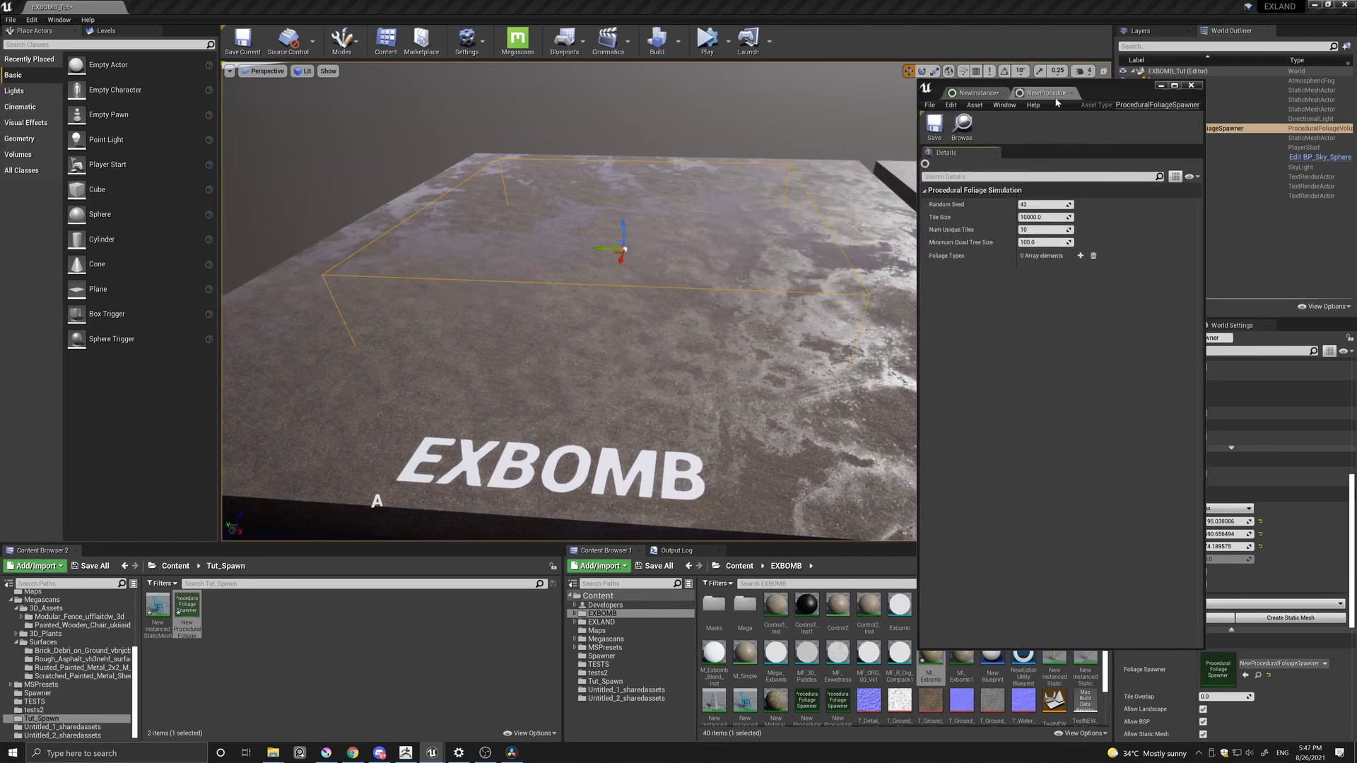
left_click(1083, 258)
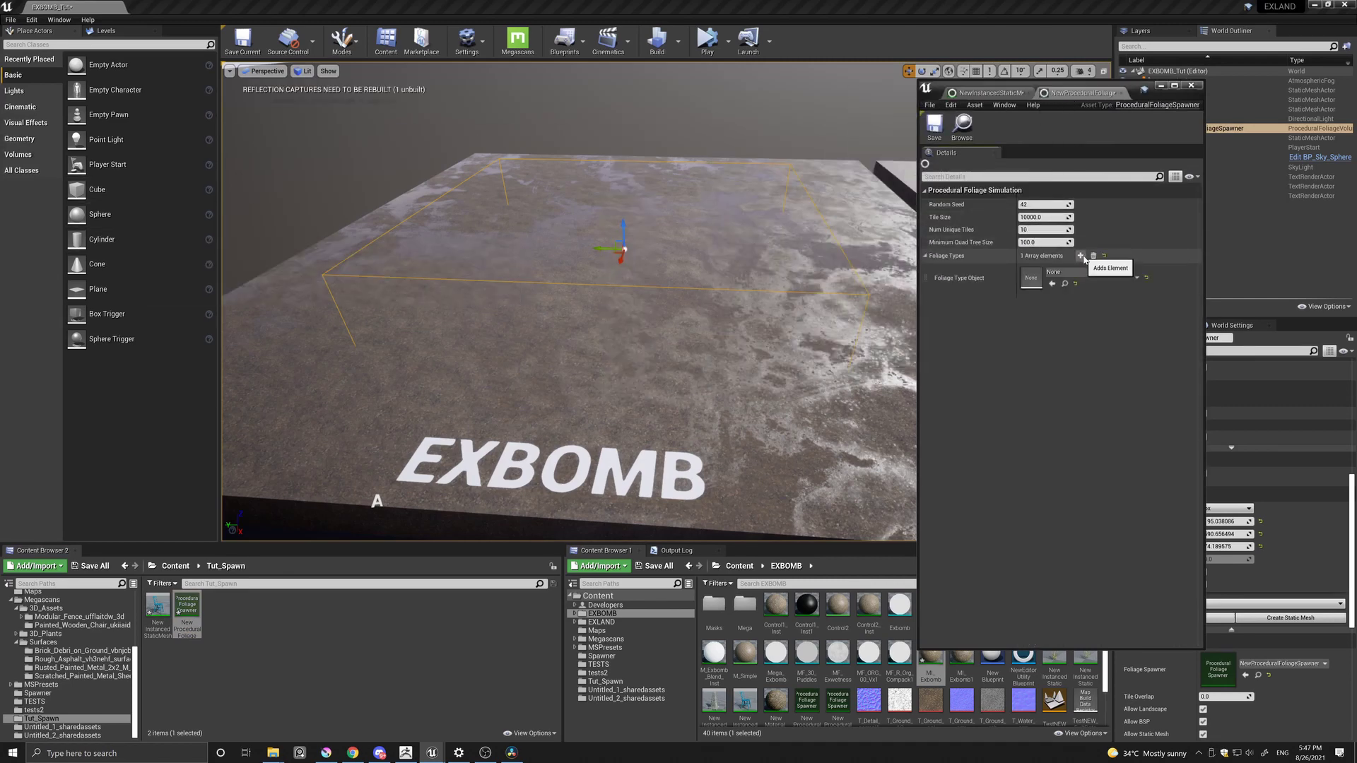
left_click_drag(158, 613, 1042, 281)
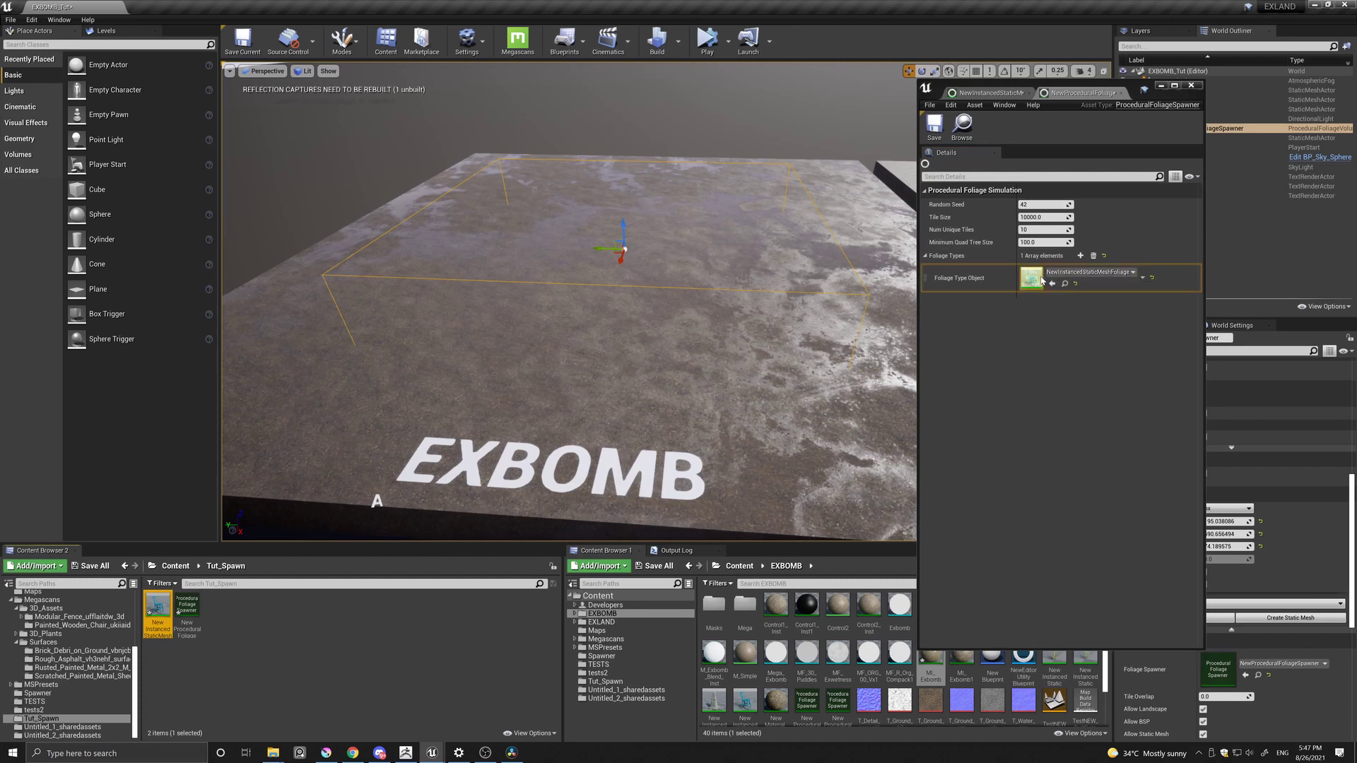
left_click_drag(1141, 89, 374, 116)
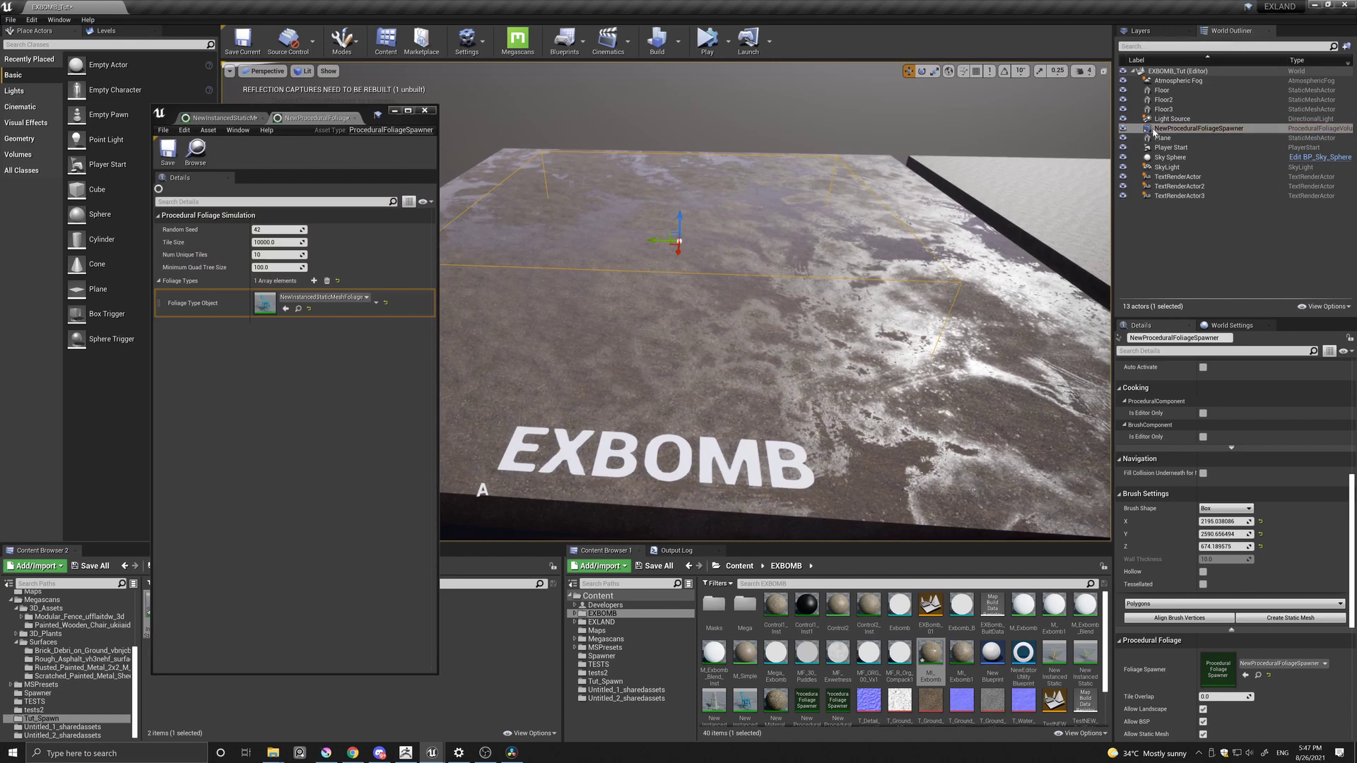
left_click_drag(1352, 489, 1351, 499)
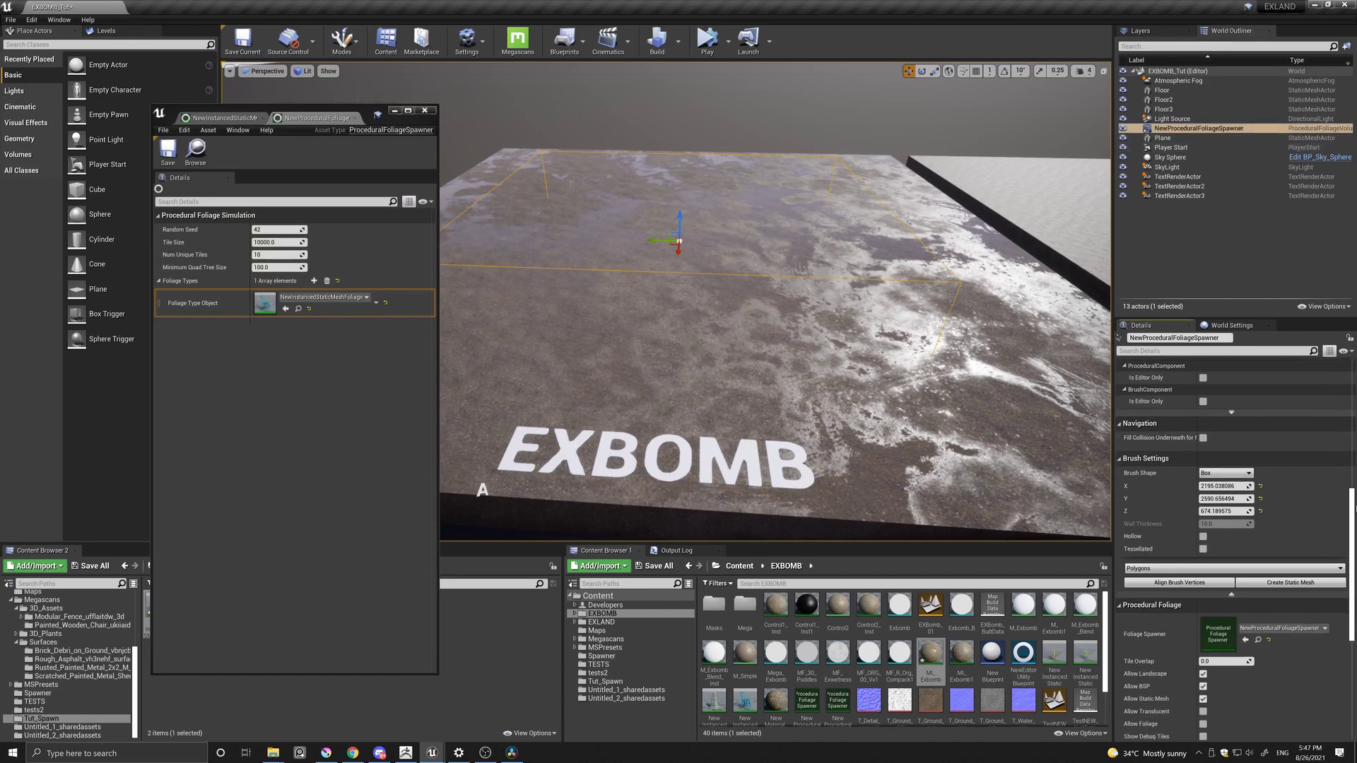
scroll(1236, 620, "down", 3)
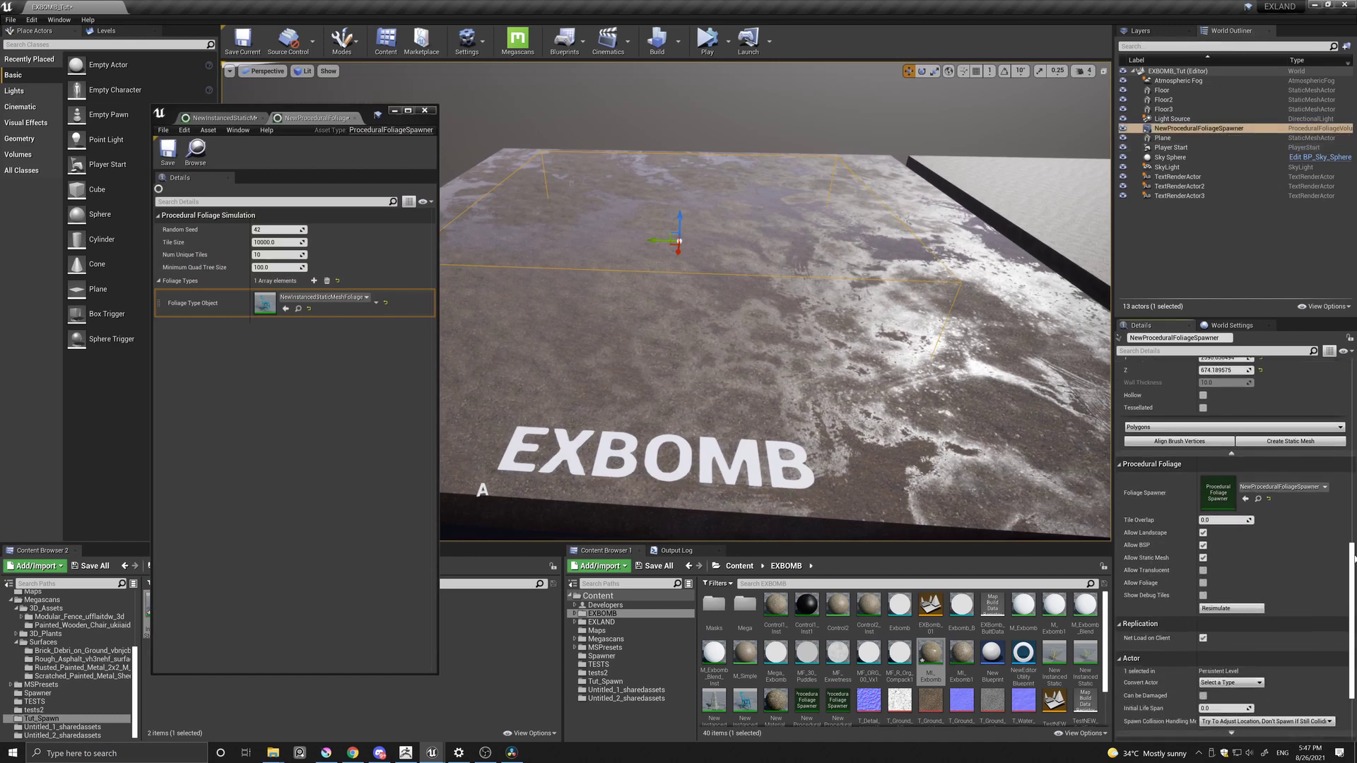
Step: Resimulate the spawner and fly in to inspect the scattered blue chairs
left_click(1218, 610)
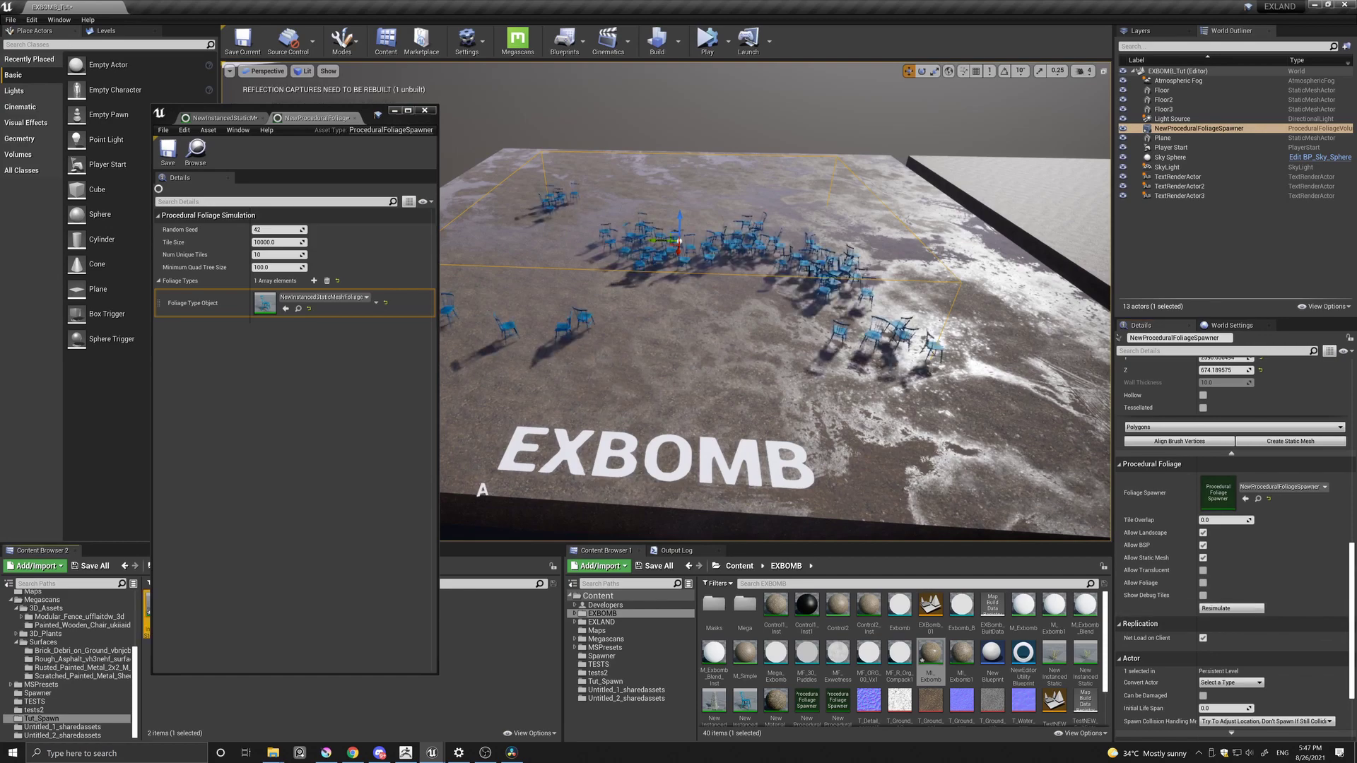
right_click_drag(742, 339, 755, 299)
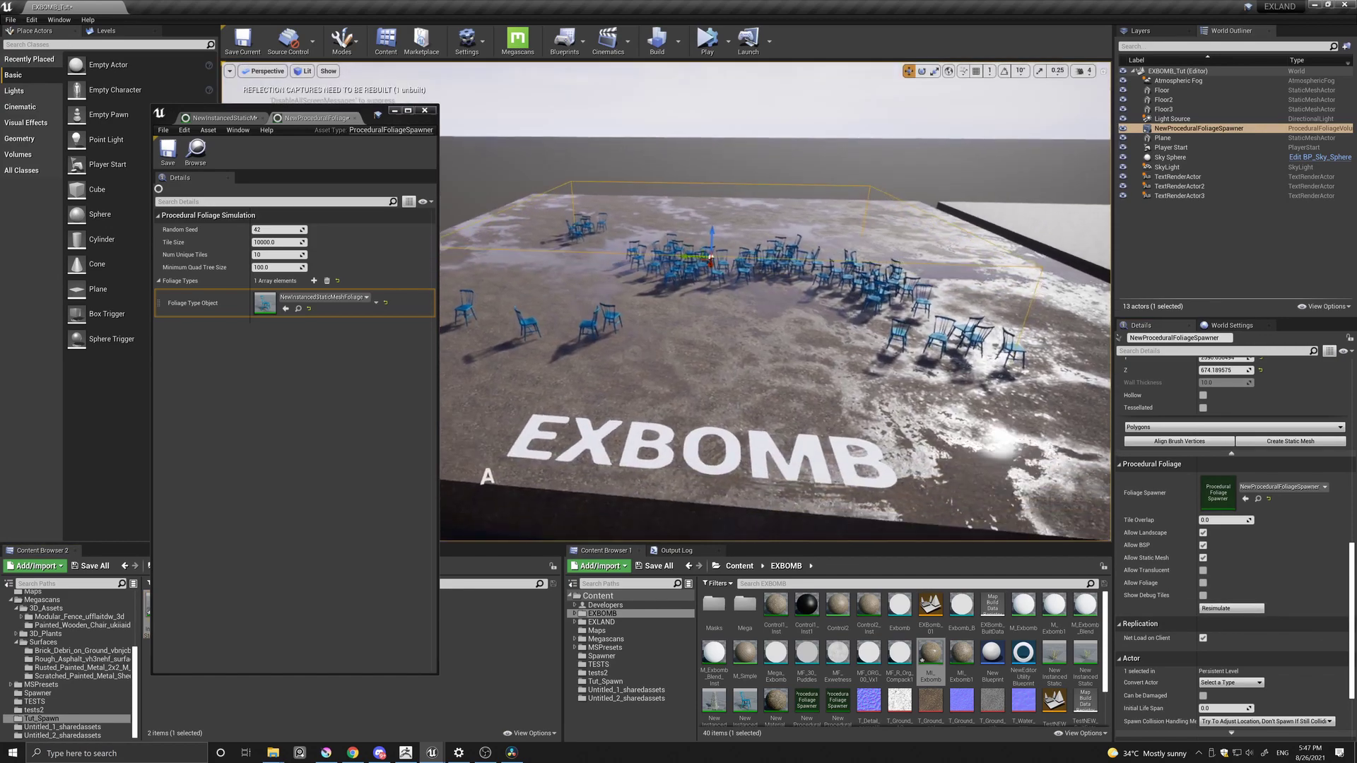
right_click_drag(755, 298, 760, 332)
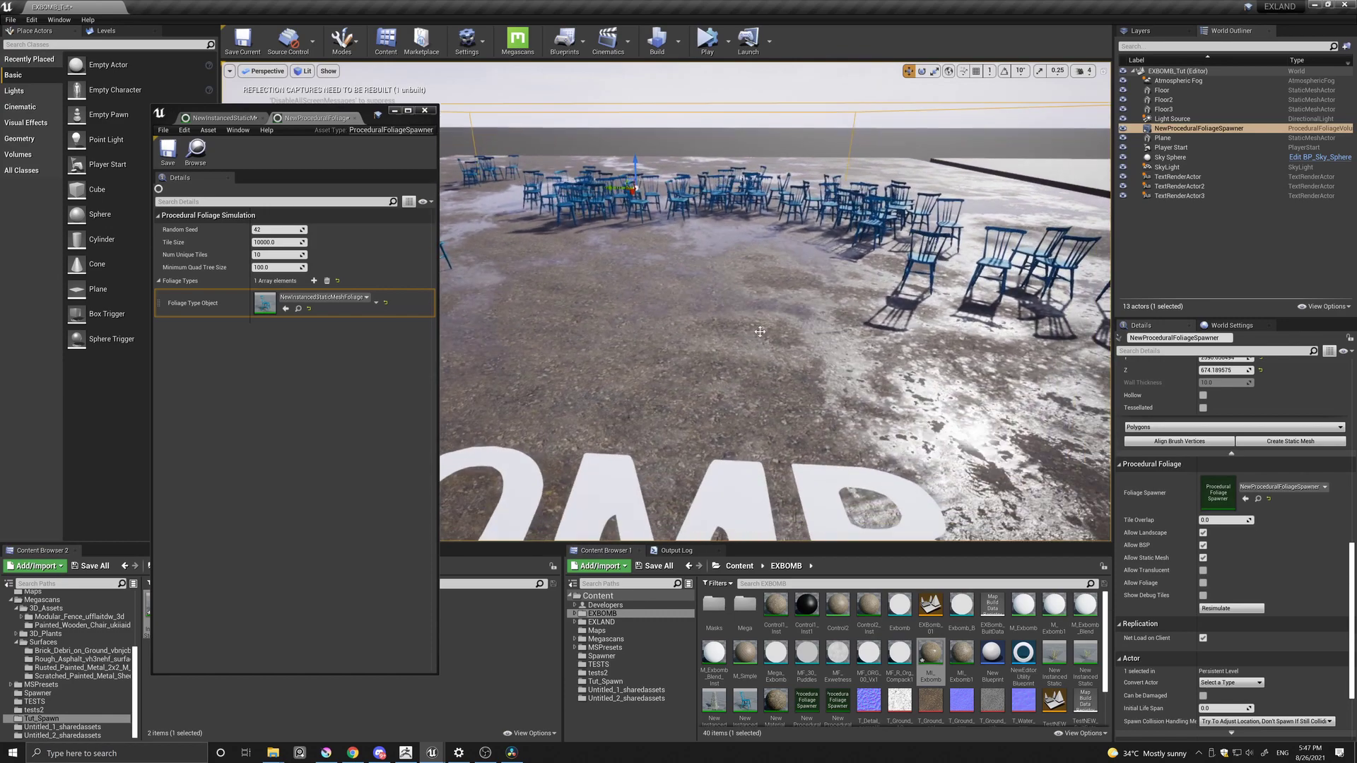
left_click(234, 119)
right_click_drag(810, 332, 810, 331)
Step: Set chair Collision Radius to about 33.4, resimulate, and inspect the wider spacing
right_click_drag(515, 230, 516, 230)
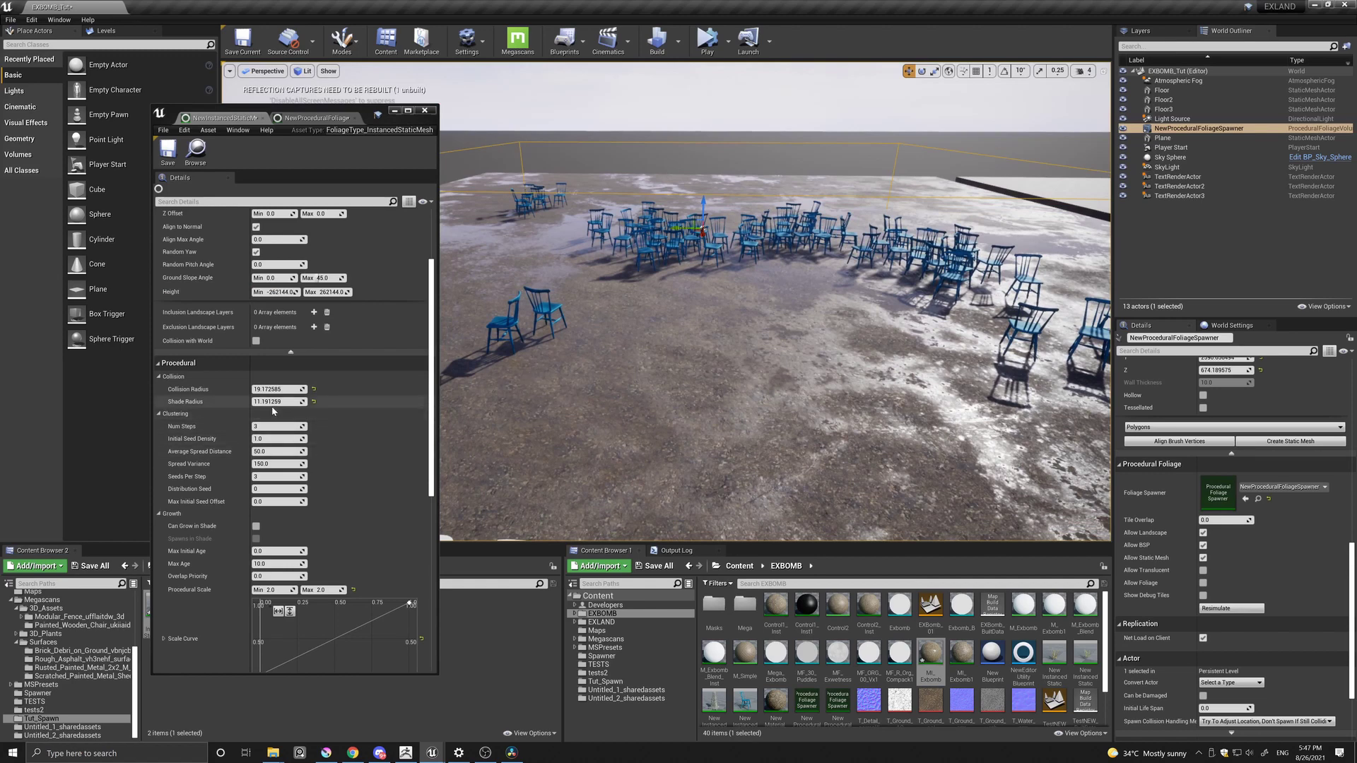
left_click_drag(274, 389, 318, 390)
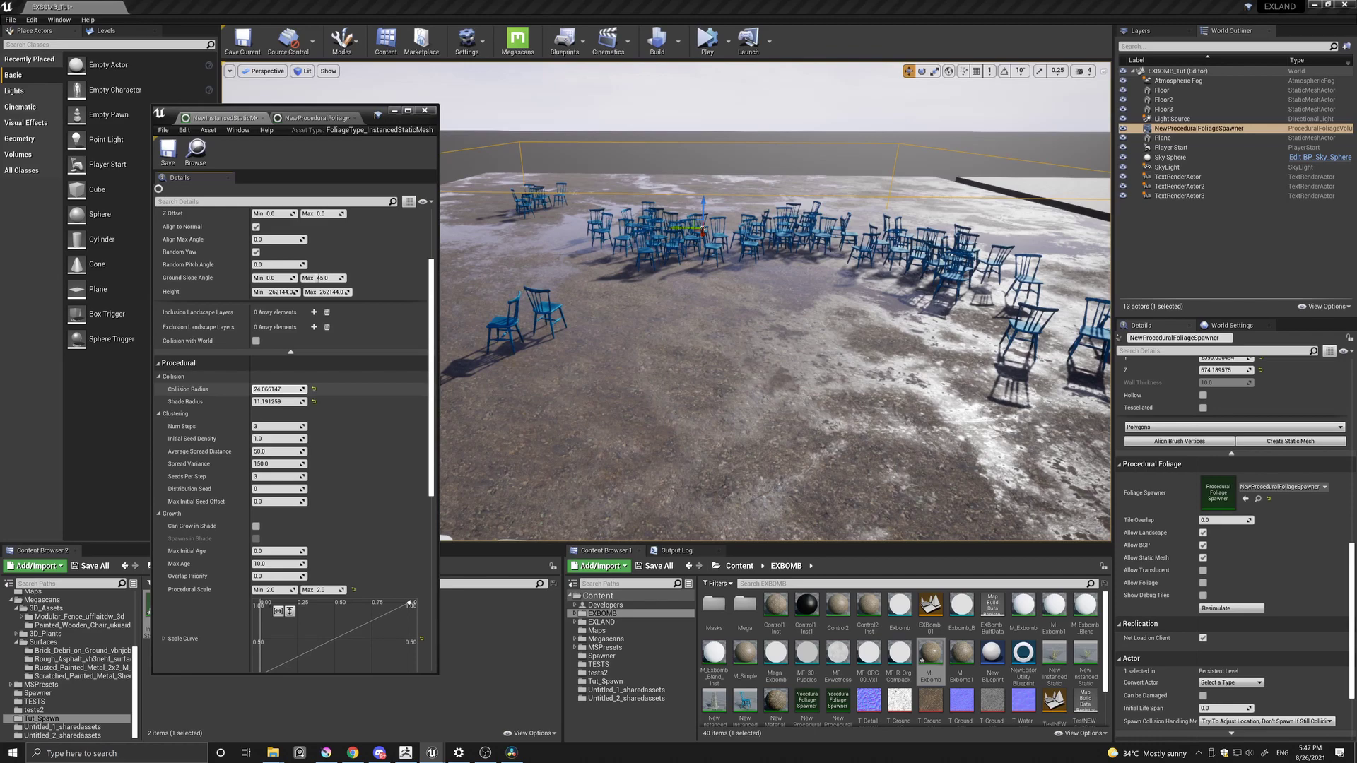
left_click_drag(319, 389, 360, 390)
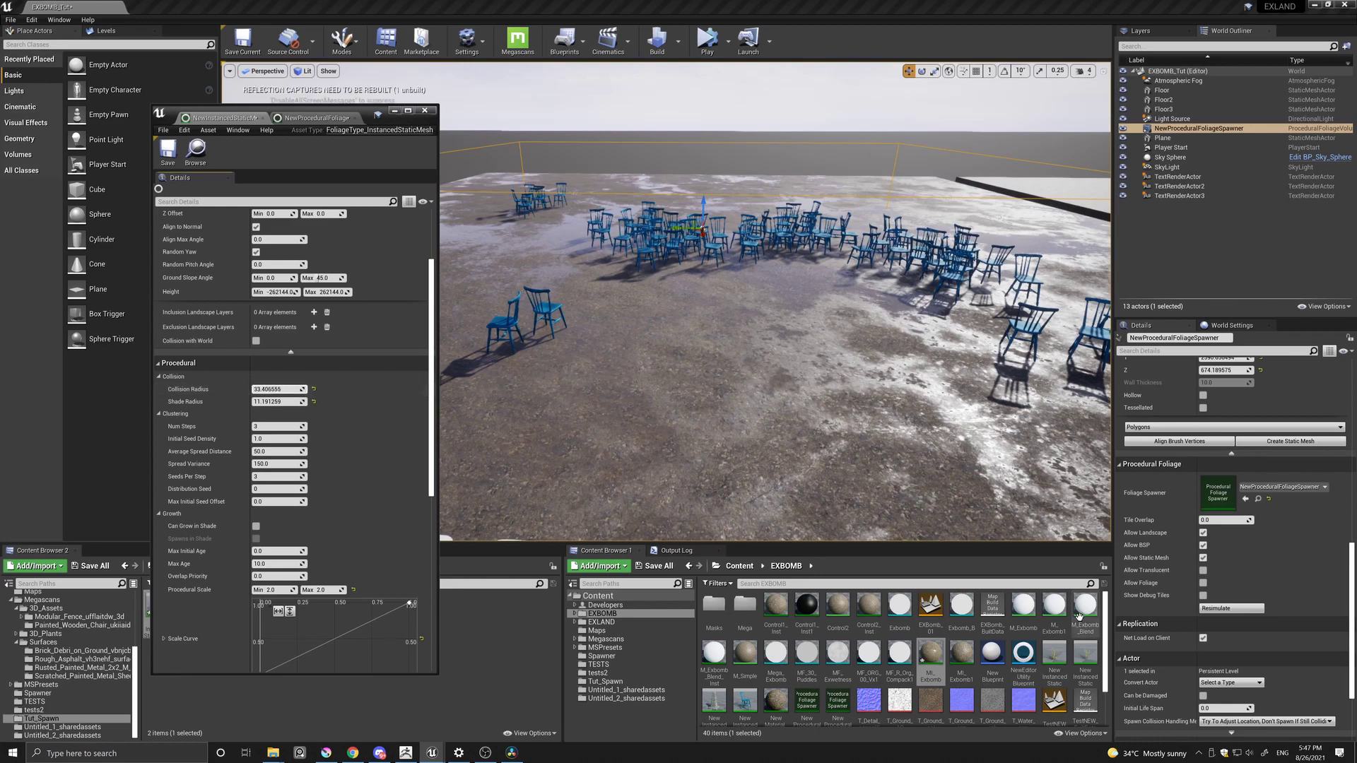
left_click(1233, 610)
scroll(684, 346, "up", 3)
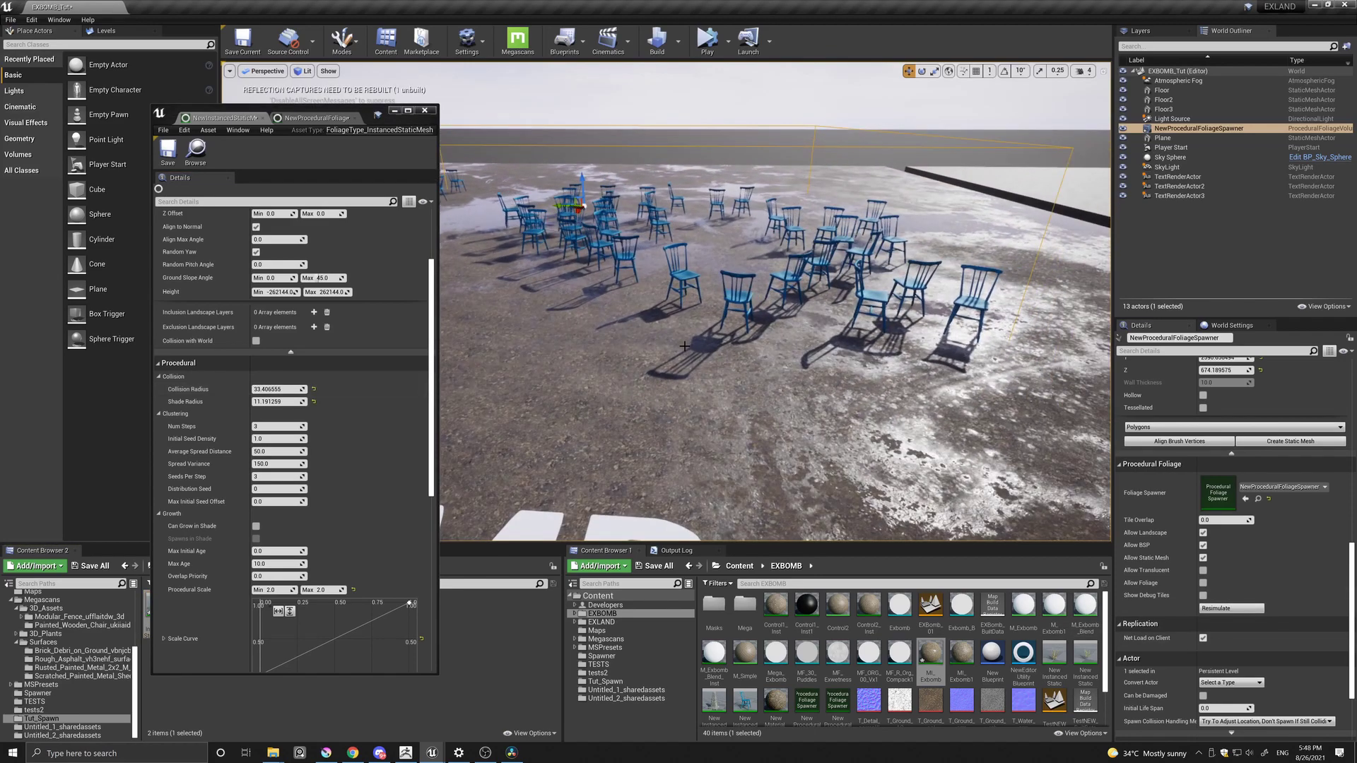
left_click_drag(368, 113, 287, 74)
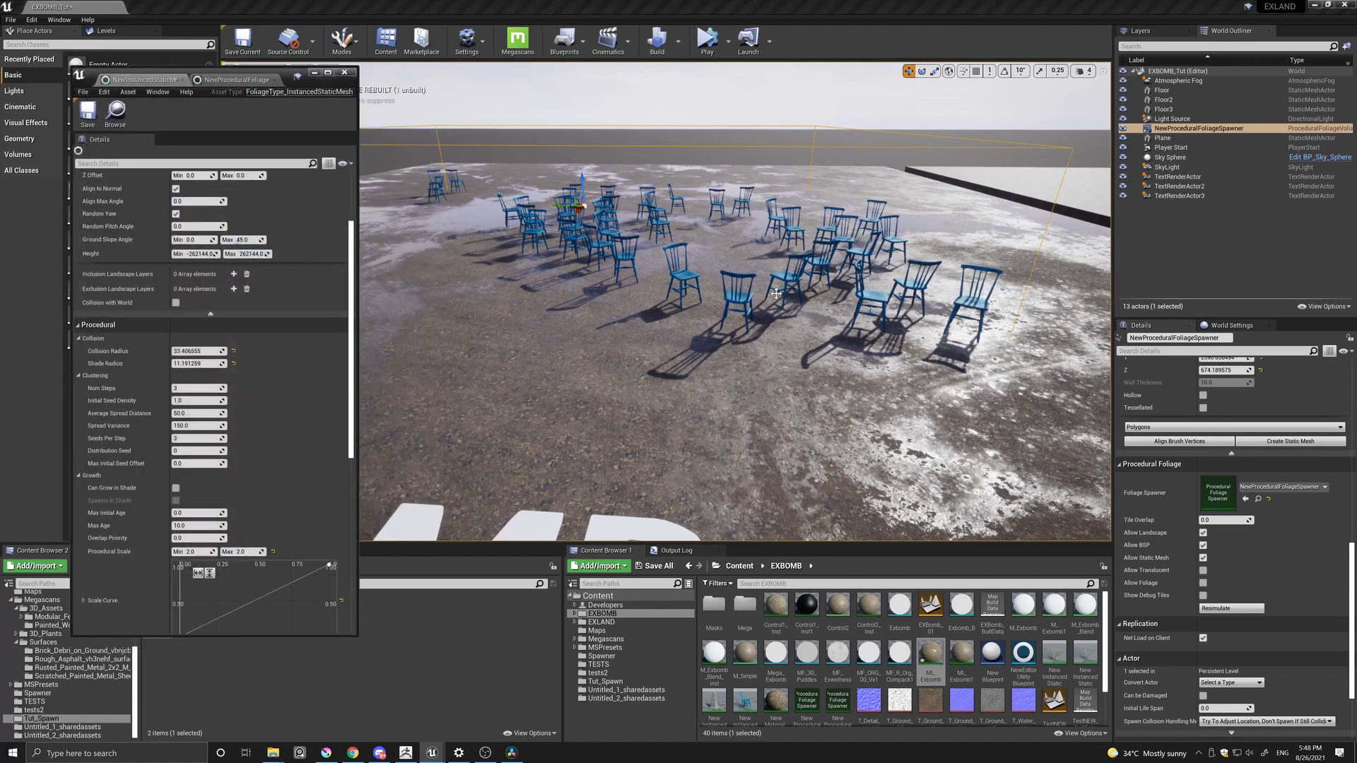
left_click_drag(776, 294, 770, 312)
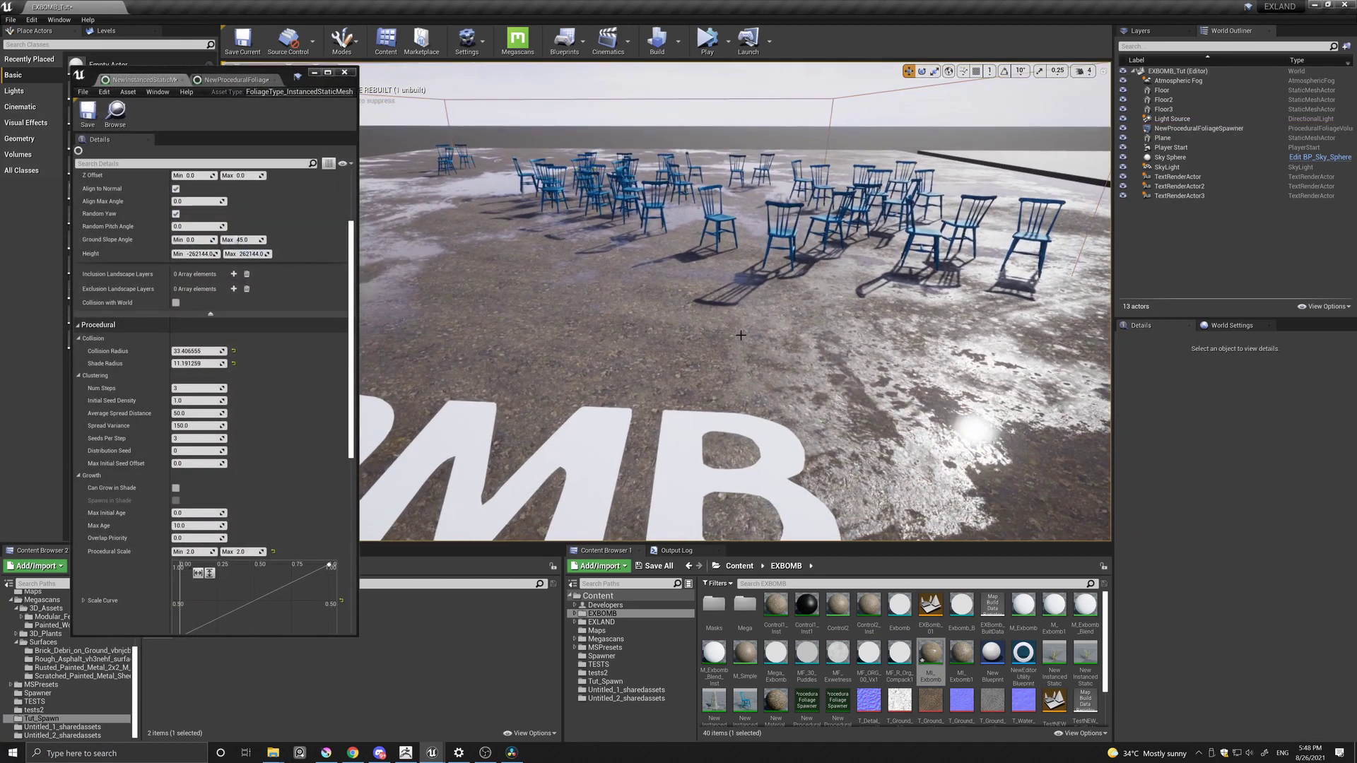
right_click_drag(740, 335, 733, 328)
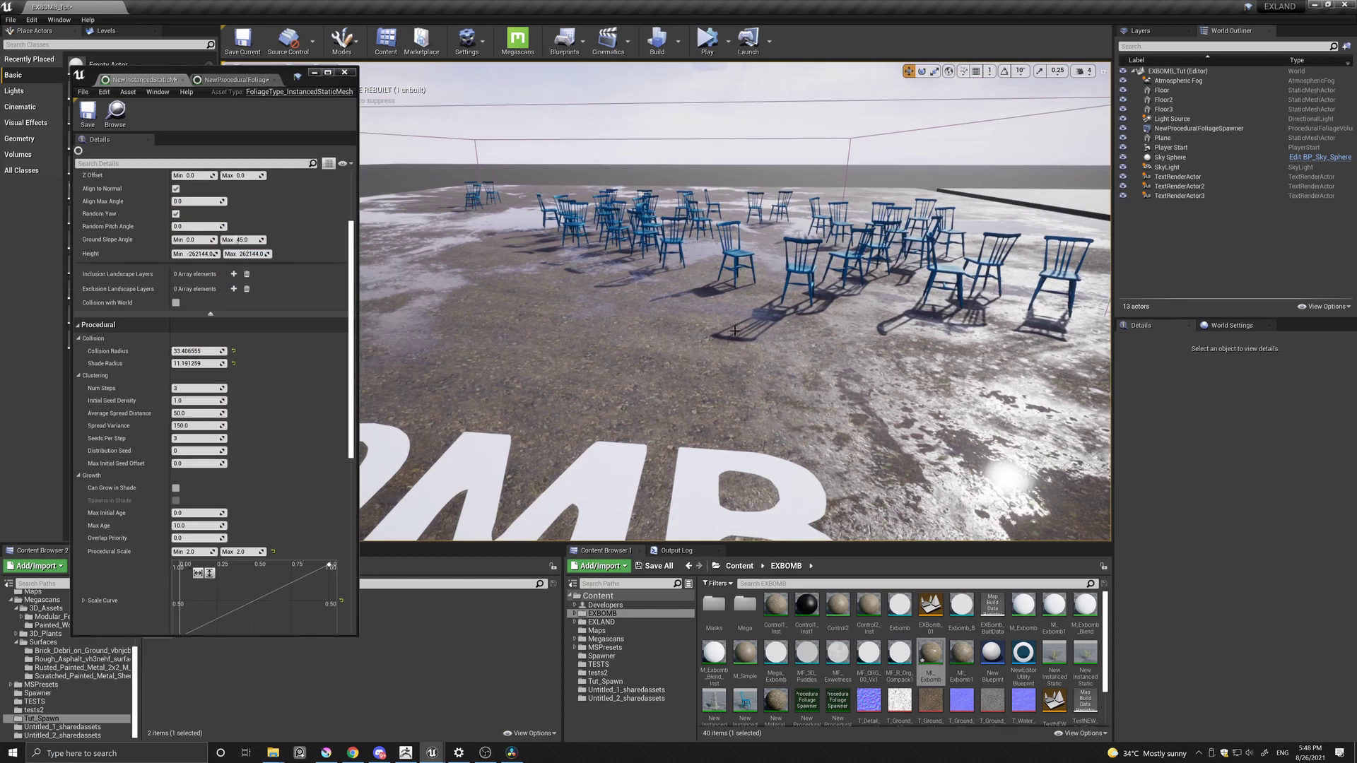
mouse_move(745, 342)
right_mouse_down()
mouse_move(716, 347)
mouse_move(732, 337)
mouse_move(716, 321)
right_mouse_up()
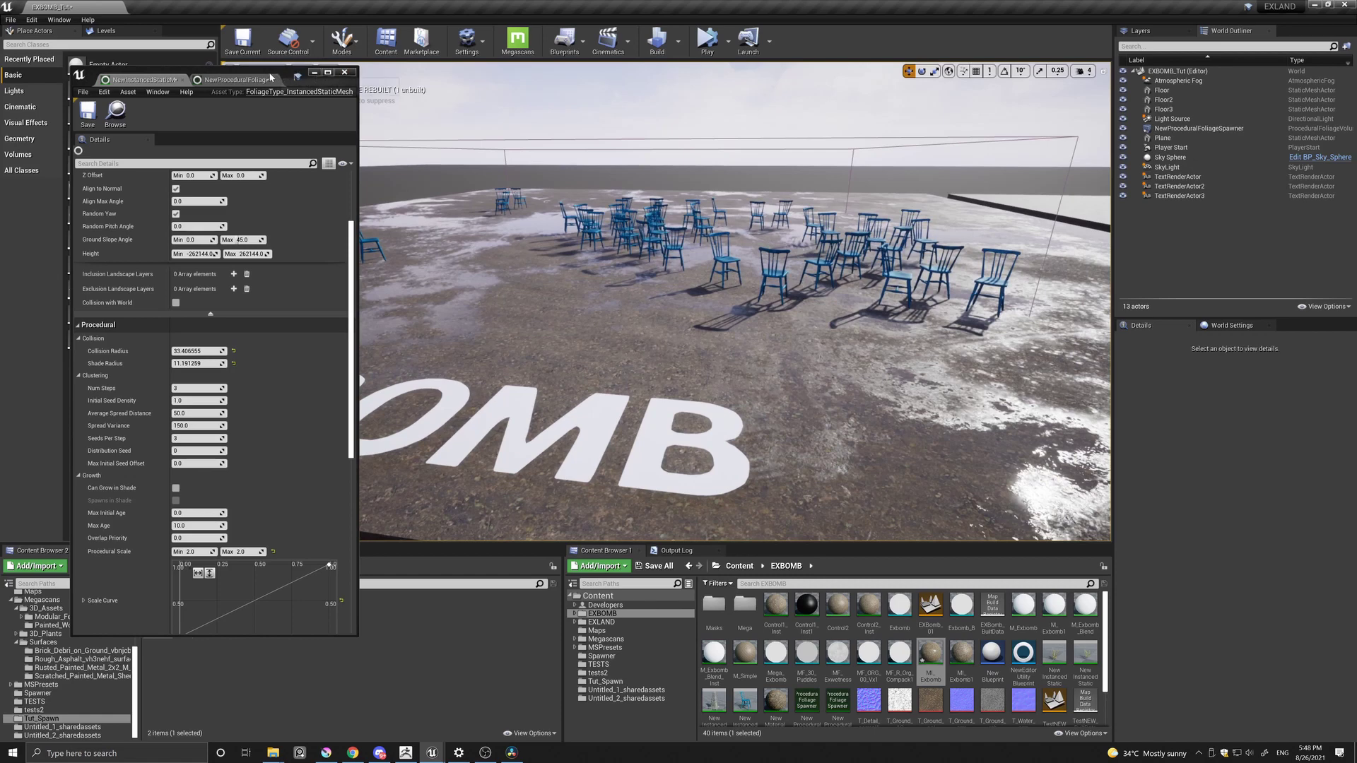
left_click_drag(287, 70, 670, 91)
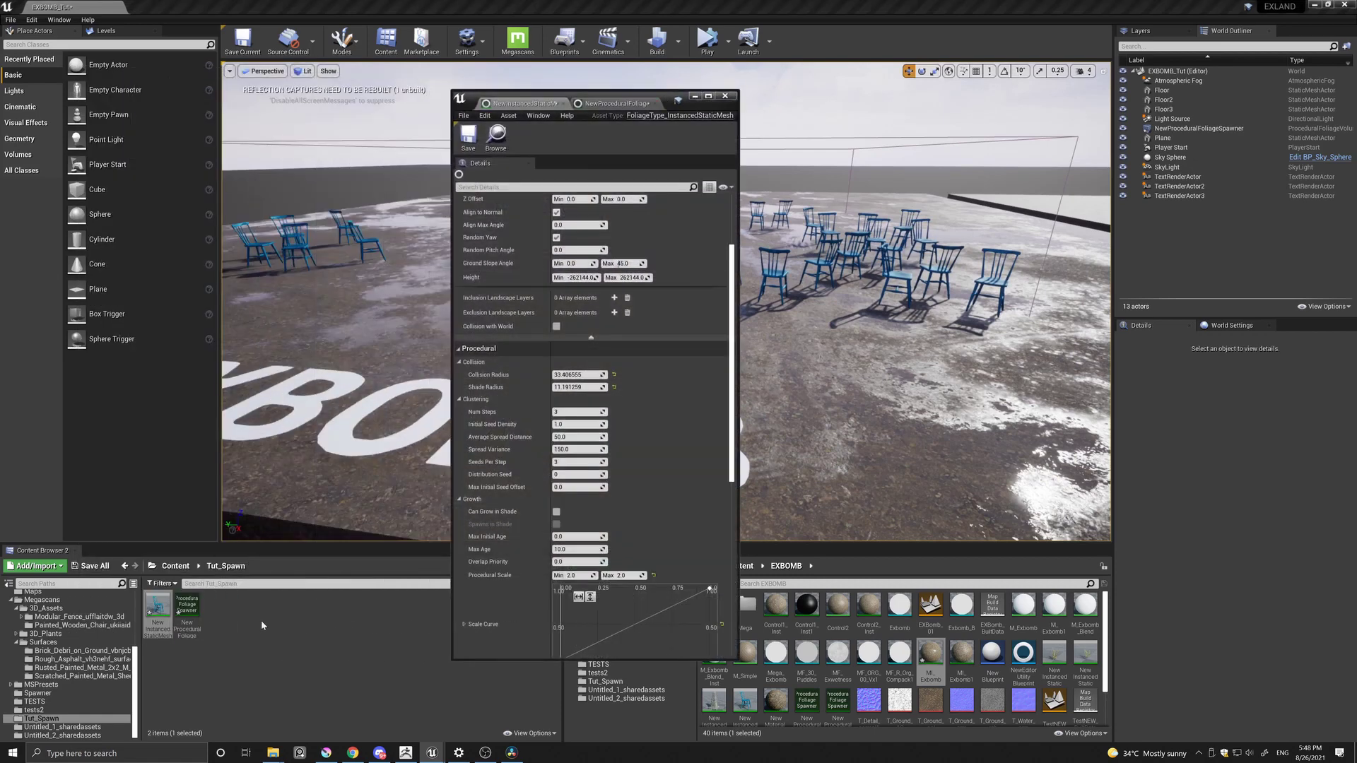
Step: Duplicate the chair foliage type and set the copy's mesh to Thatching_Grass_LOD0_Var10
left_click(215, 633)
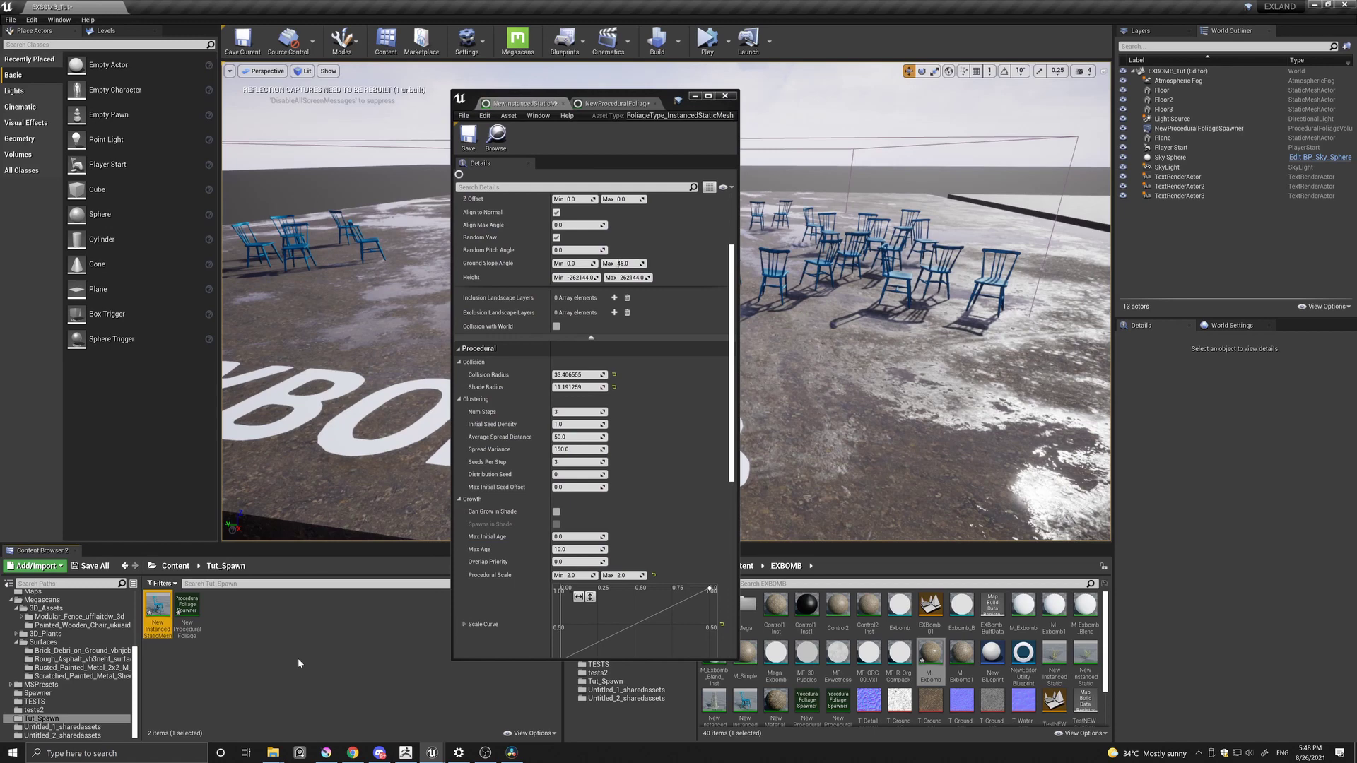
key("ctrl+w")
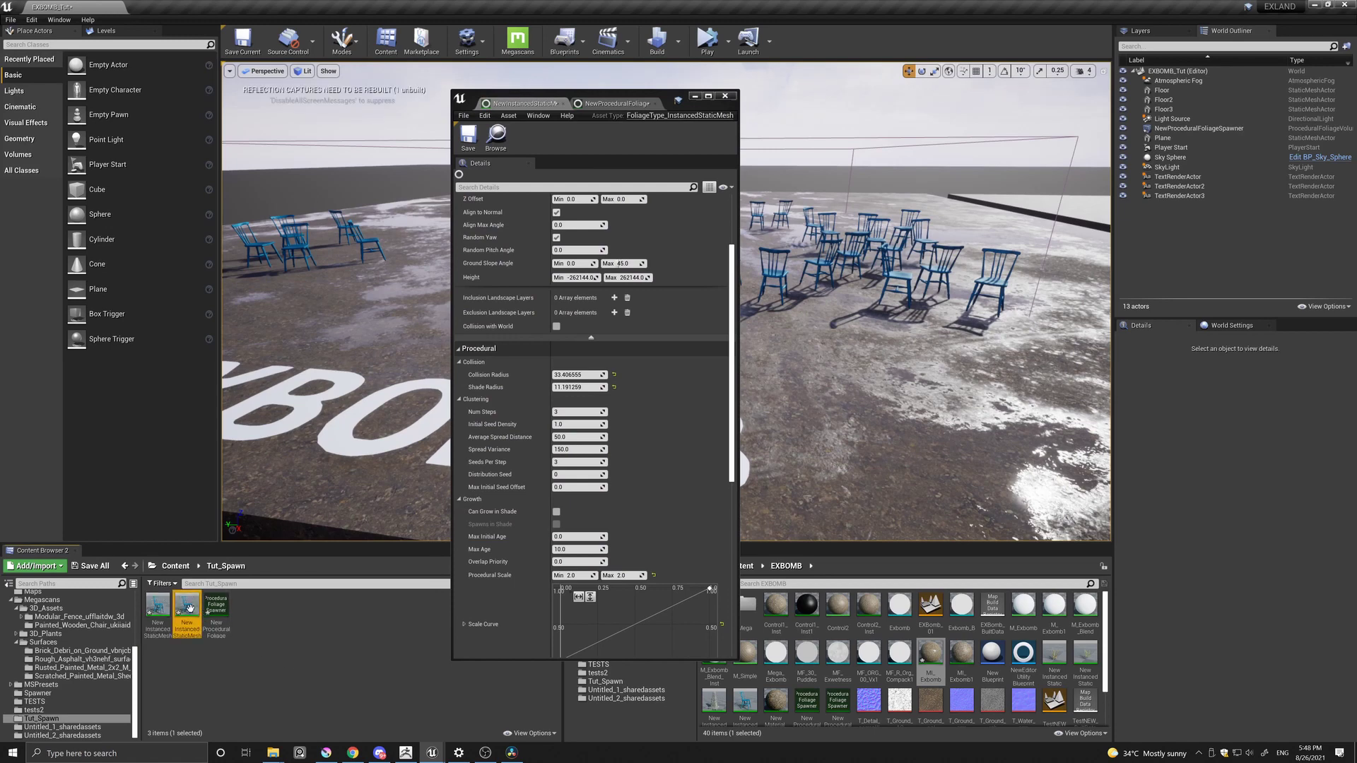
key("Return")
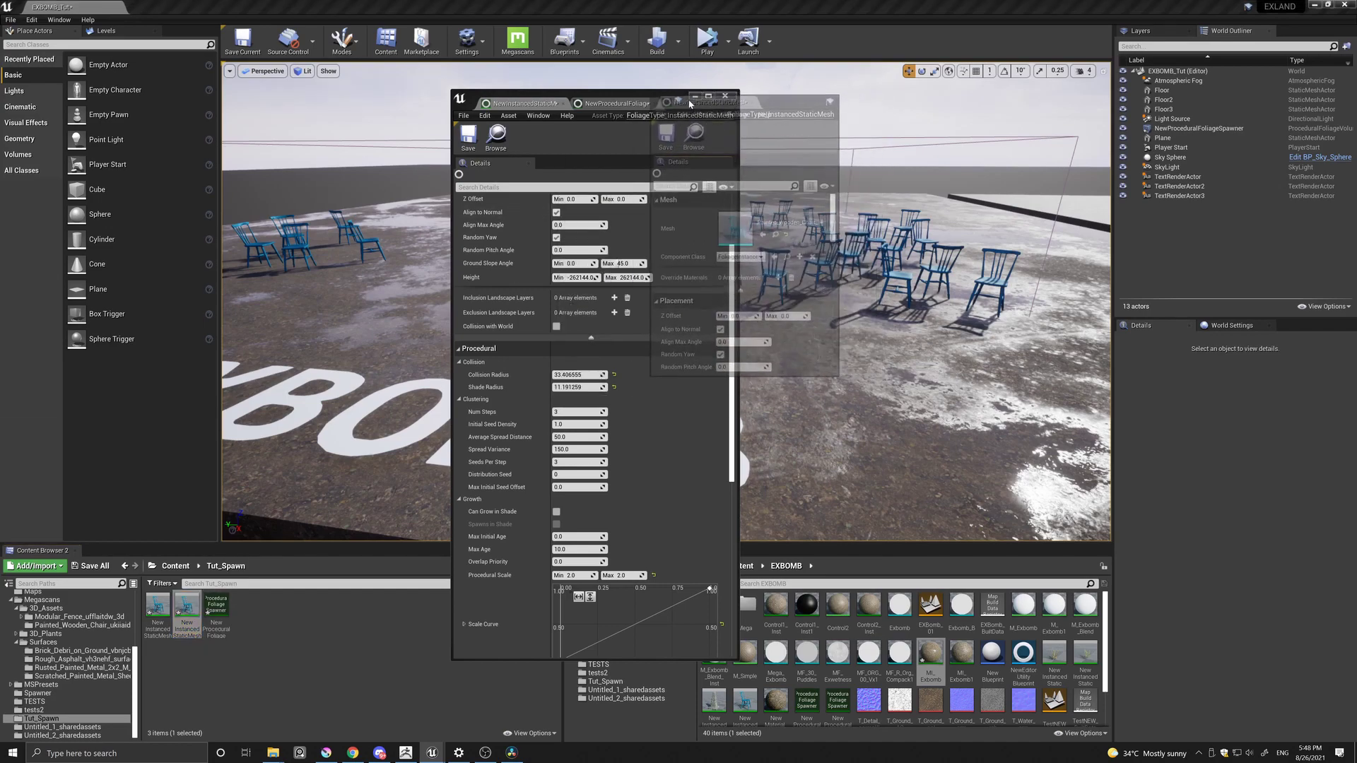
left_click_drag(666, 93, 1120, 36)
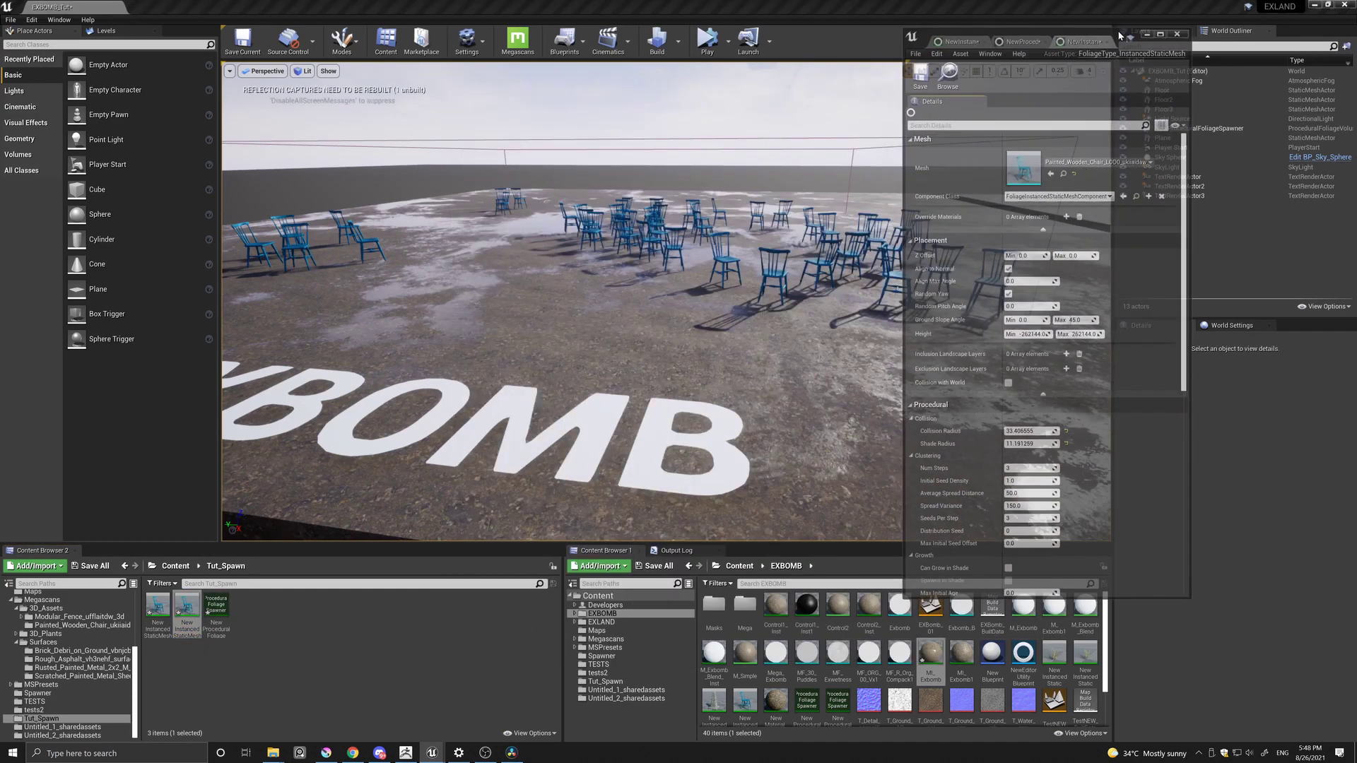
left_click(1100, 168)
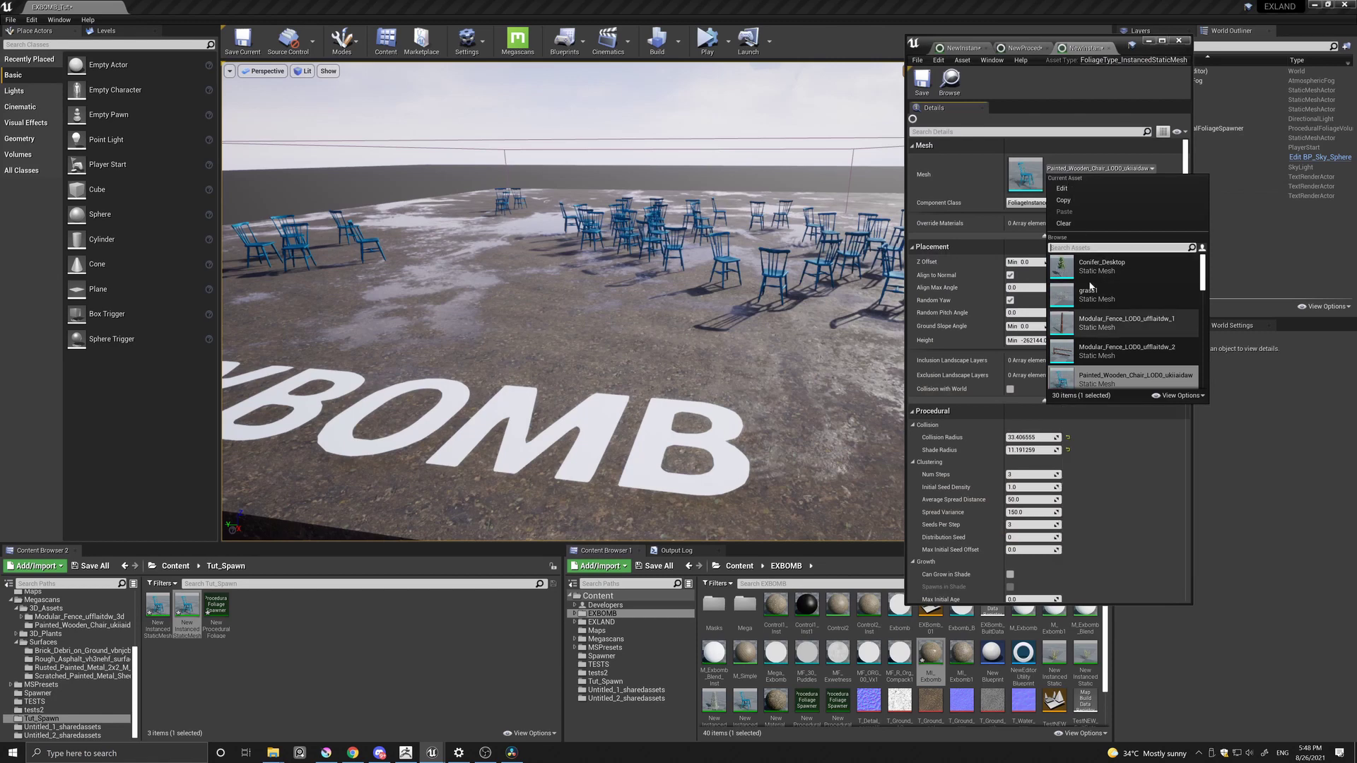
scroll(1097, 312, "down", 5)
scroll(1096, 312, "down", 2)
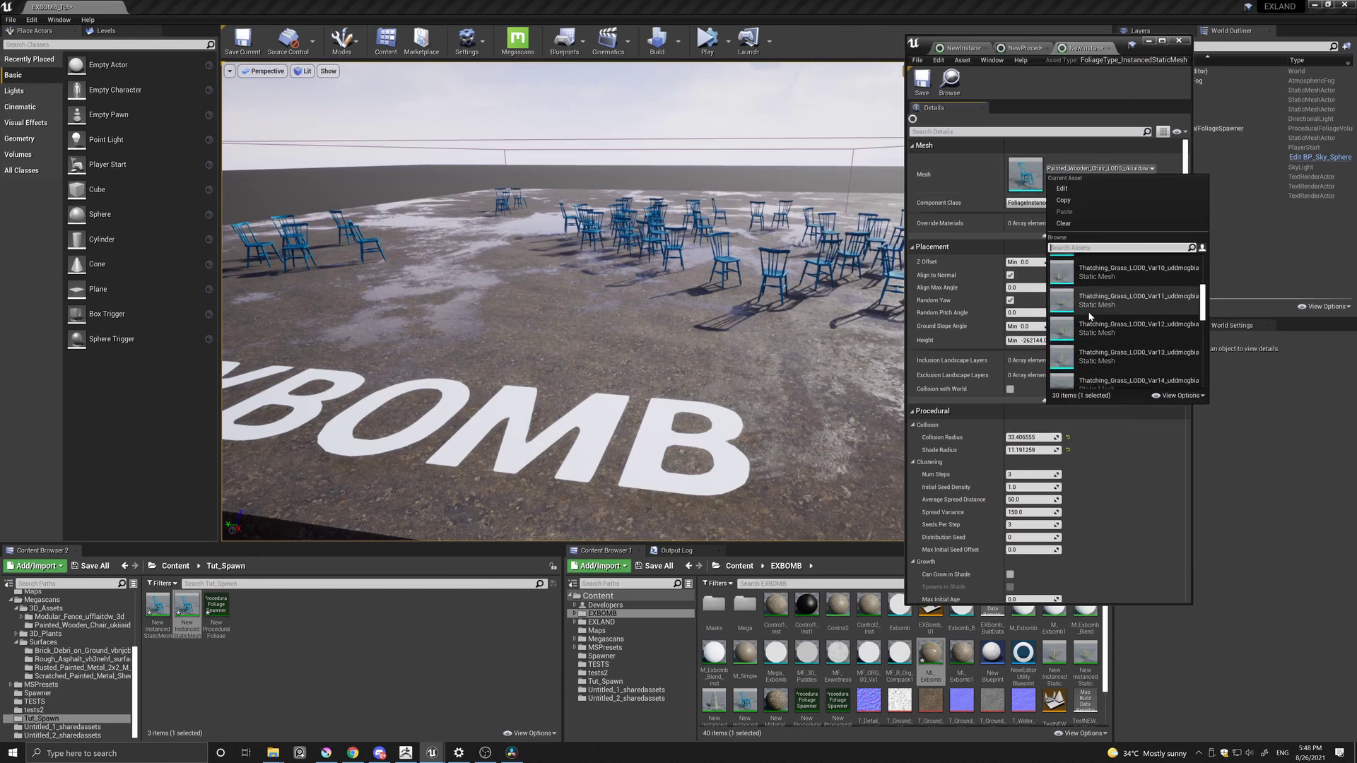
scroll(1100, 306, "down", 1)
left_click(1105, 278)
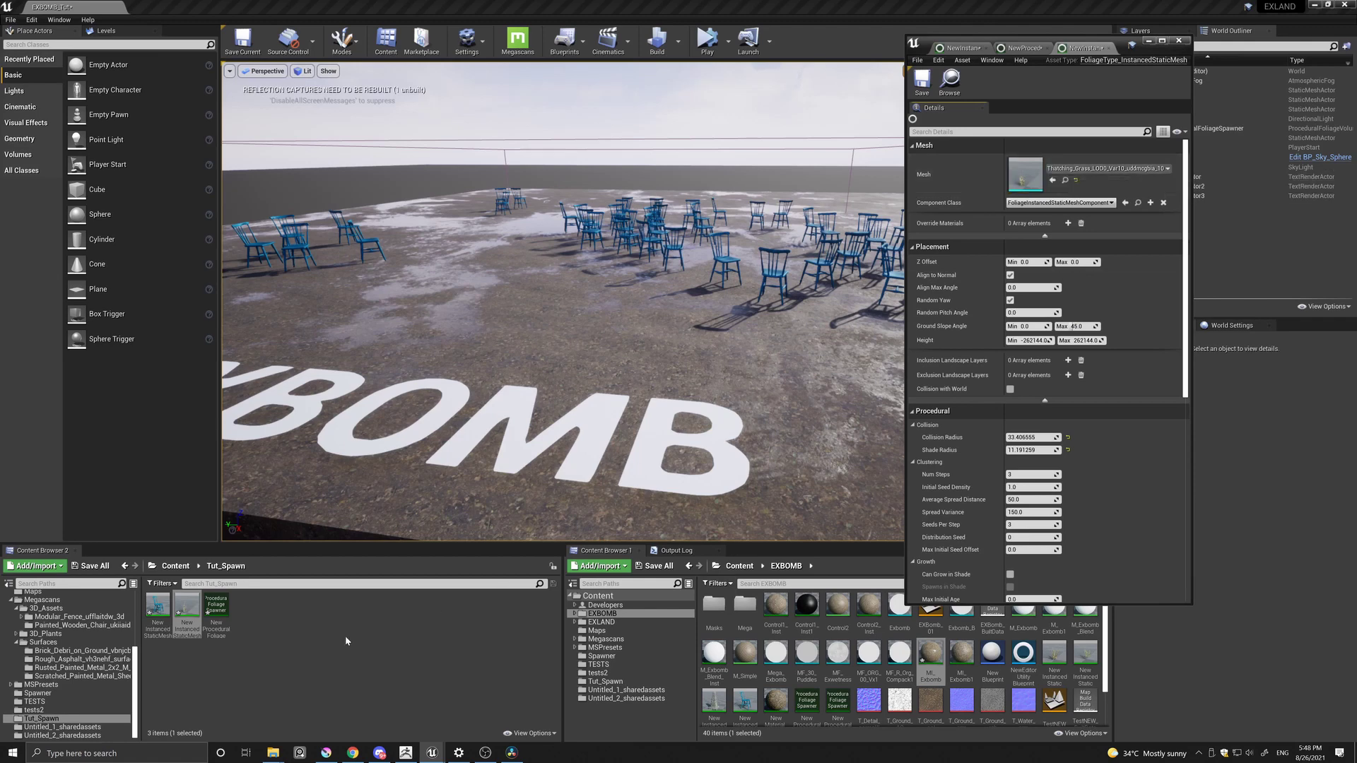
Step: Add the grass foliage type as a second entry in the spawner's Foliage Types
left_click(217, 615)
double_click(209, 615)
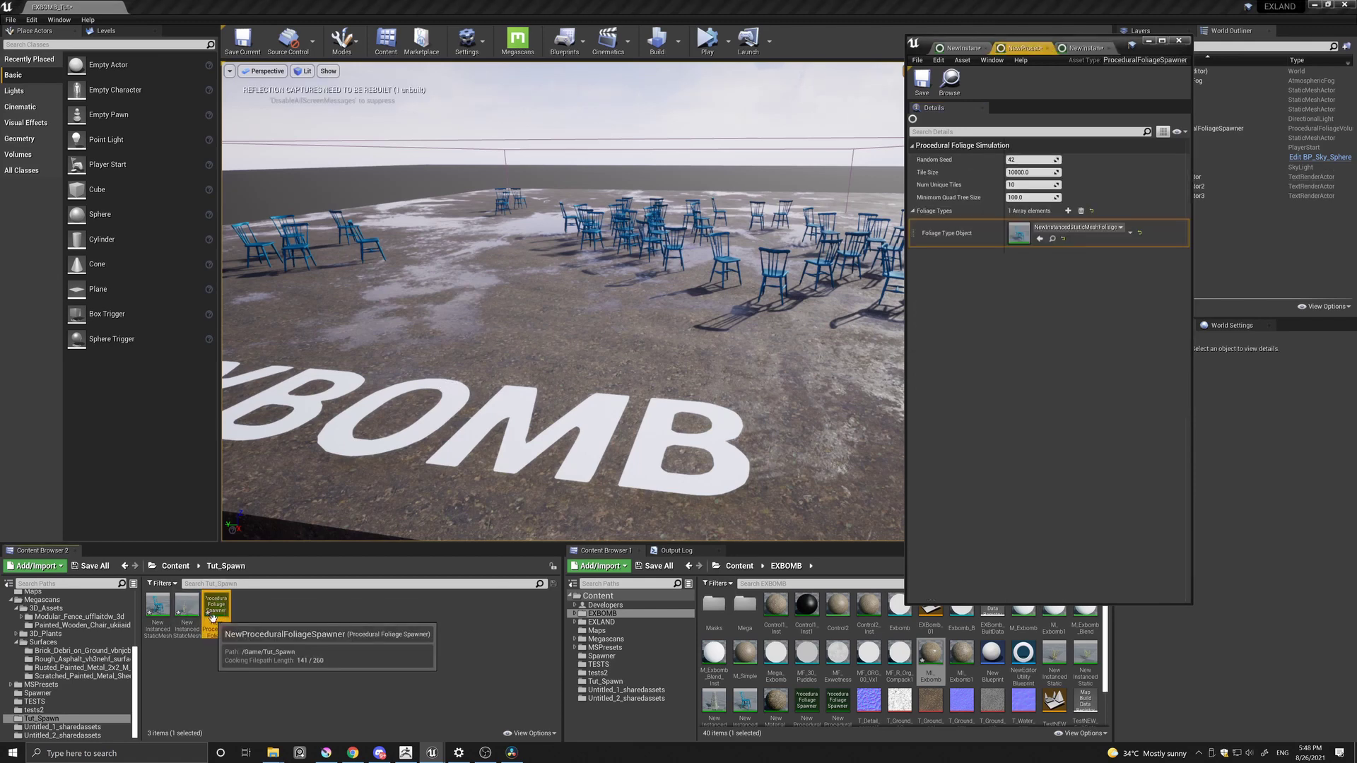
left_click(1069, 211)
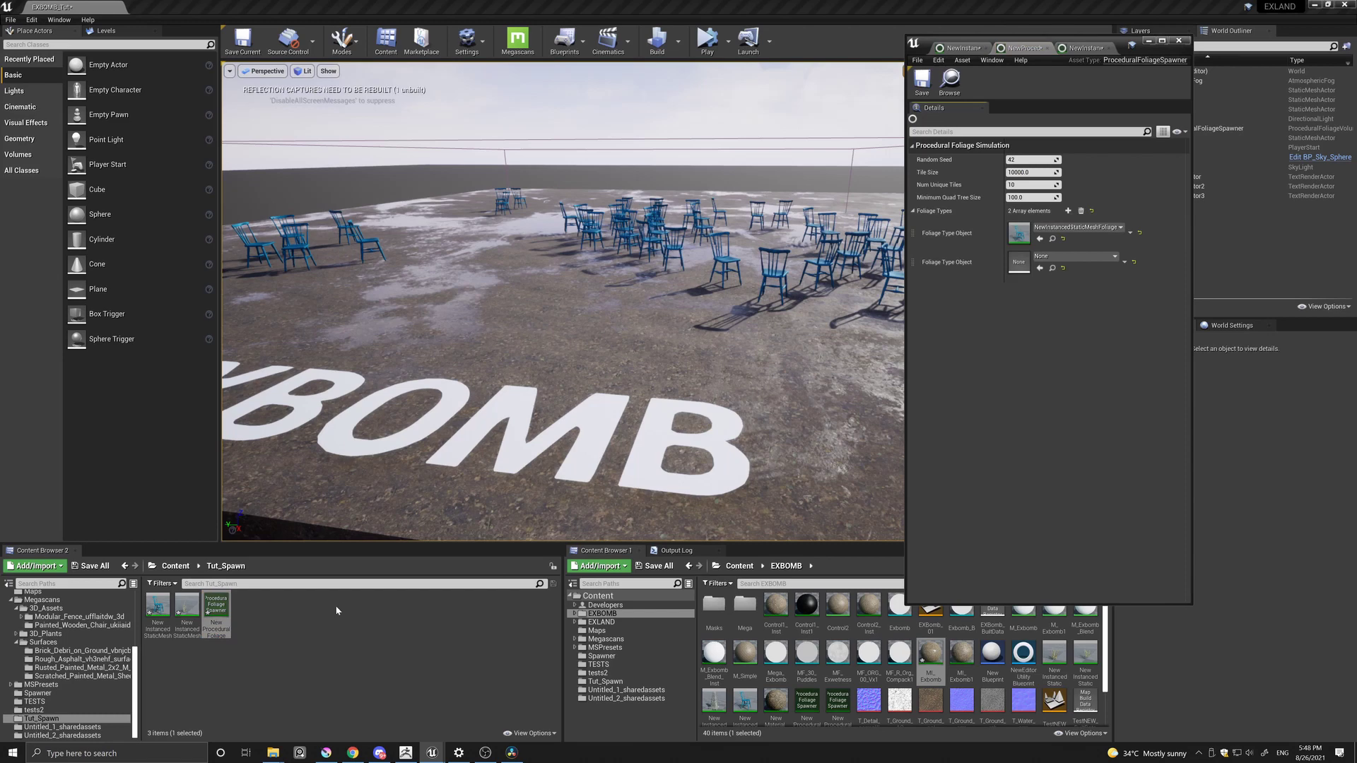
left_click_drag(187, 616, 1023, 267)
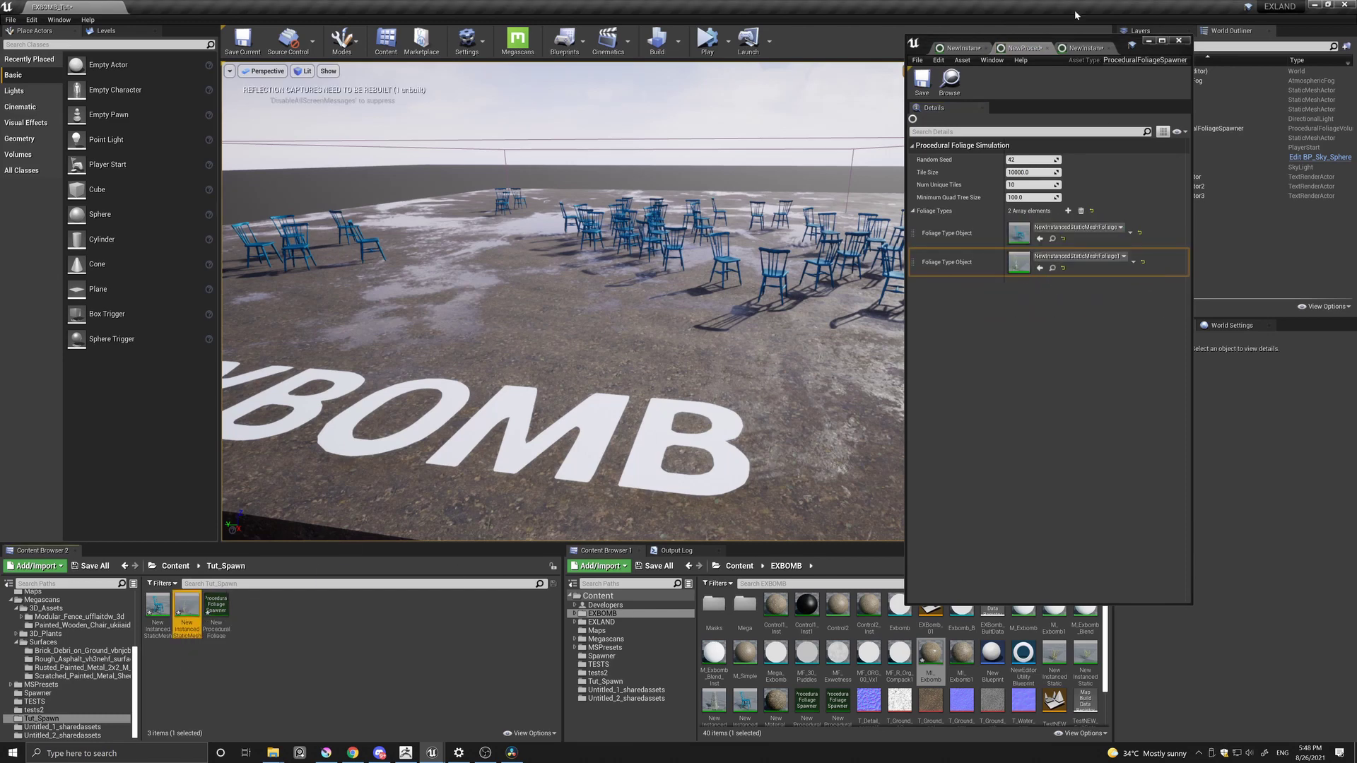
Step: Shrink the grass type's collision and shade radii to about 0.62 and raise its minimum scale
left_click(1092, 48)
scroll(1036, 410, "down", 5)
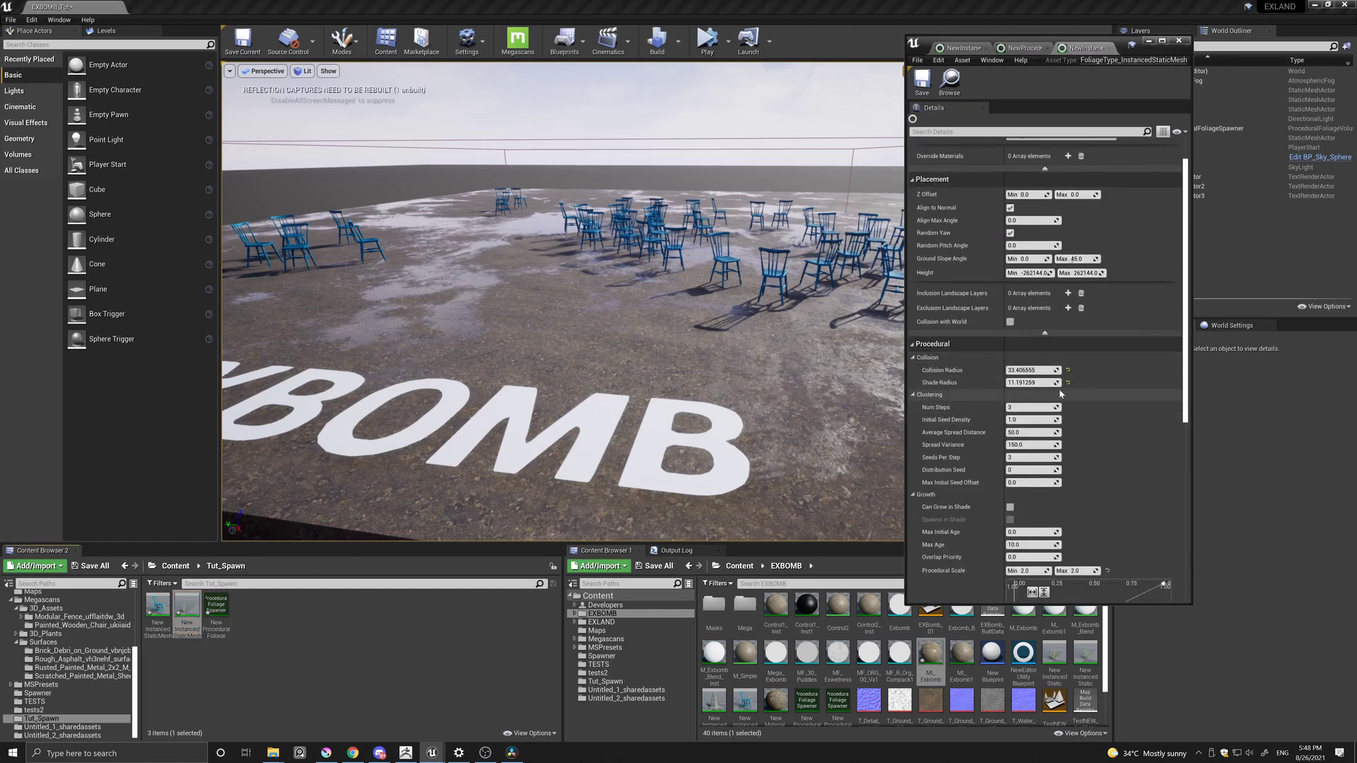
mouse_move(1040, 370)
left_mouse_down()
mouse_move(996, 370)
mouse_move(1012, 383)
left_mouse_up()
scroll(1097, 438, "down", 4)
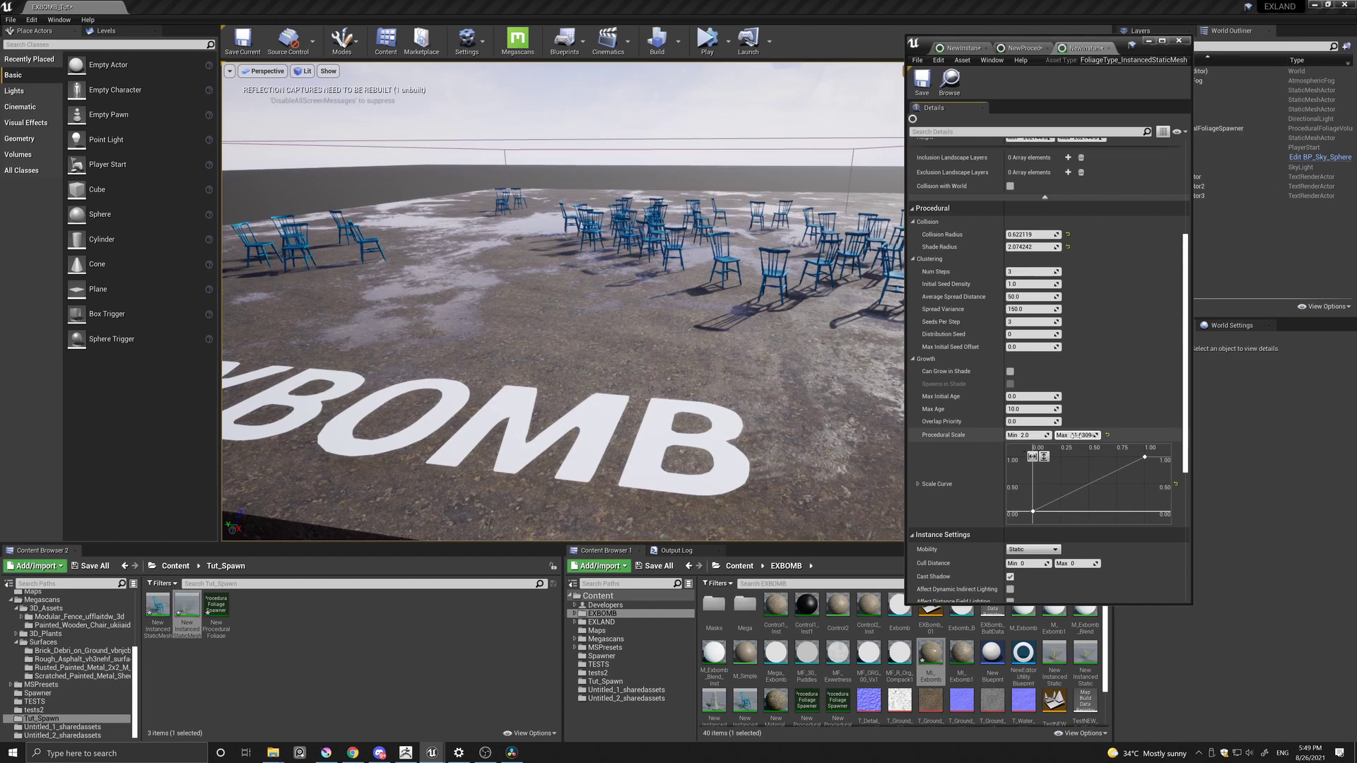
mouse_move(1025, 435)
left_mouse_down()
mouse_move(1169, 32)
mouse_move(1050, 47)
left_mouse_up()
Step: Resimulate NewProceduralFoliageSpawner so both foliage types scatter across the EXBOMB slab
left_click(1198, 129)
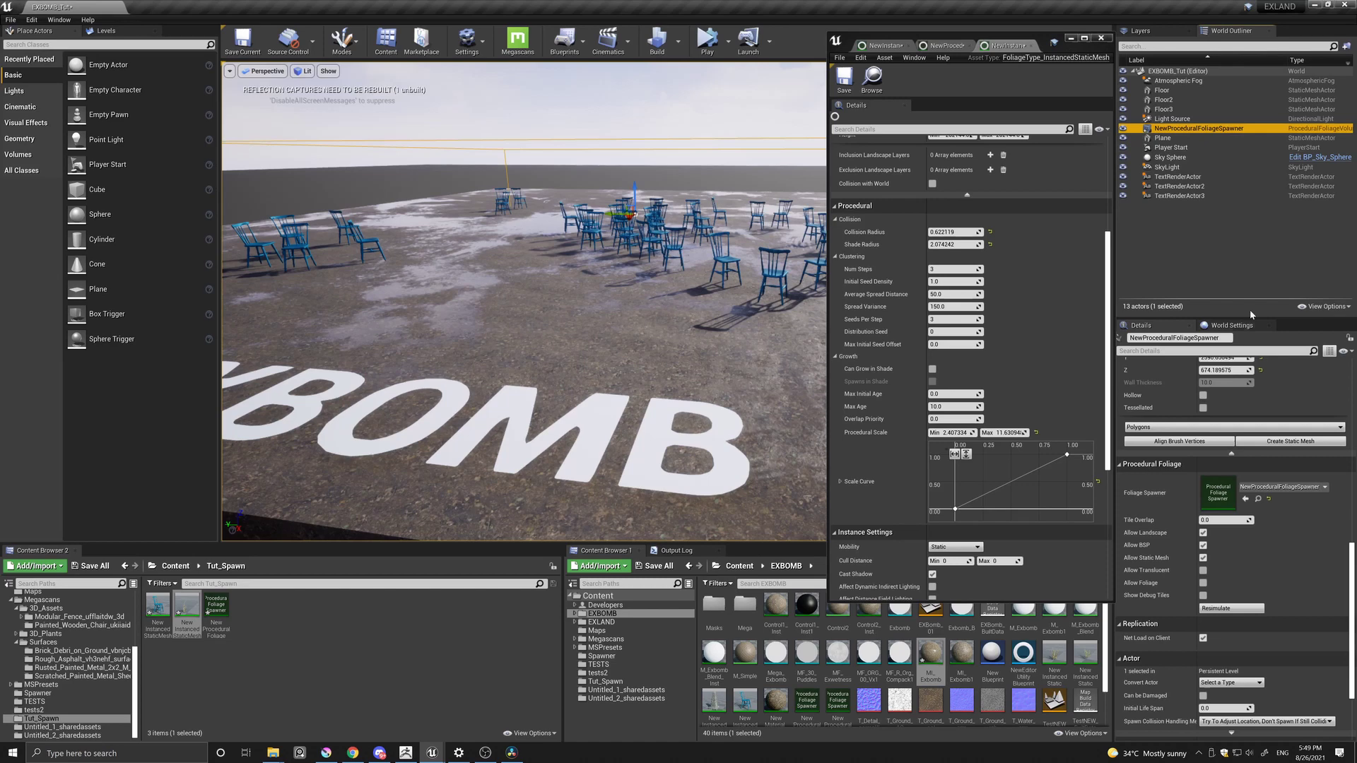
scroll(1231, 499, "down", 2)
left_click(1232, 540)
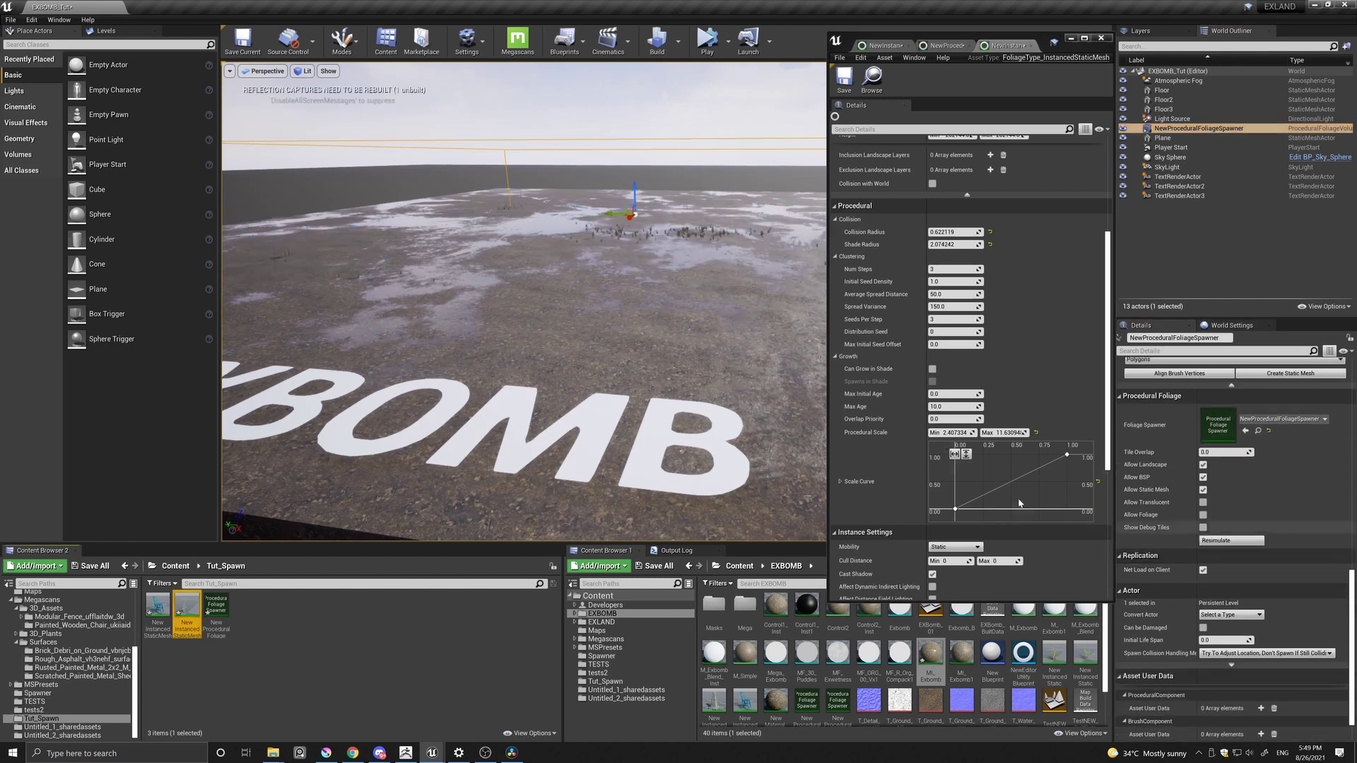
left_click_drag(1046, 39, 1164, 59)
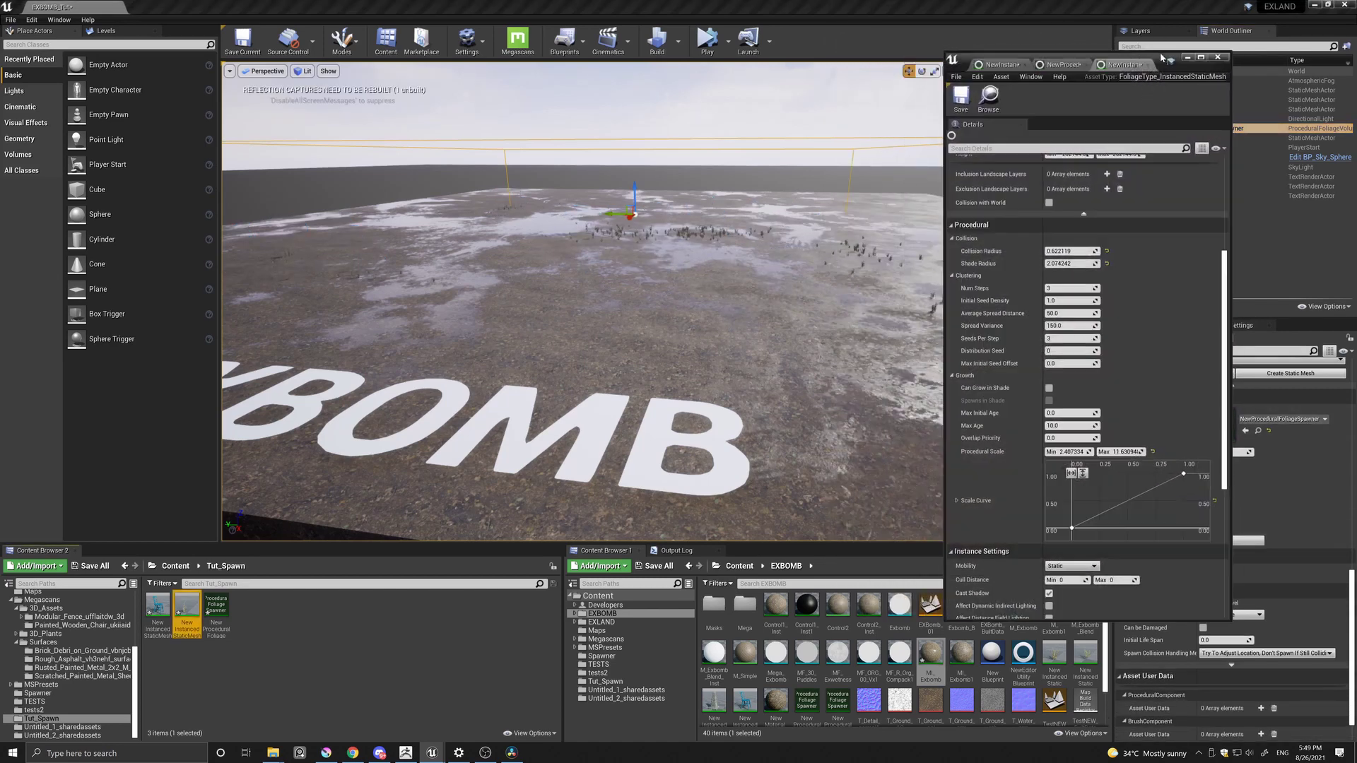
left_click(284, 680)
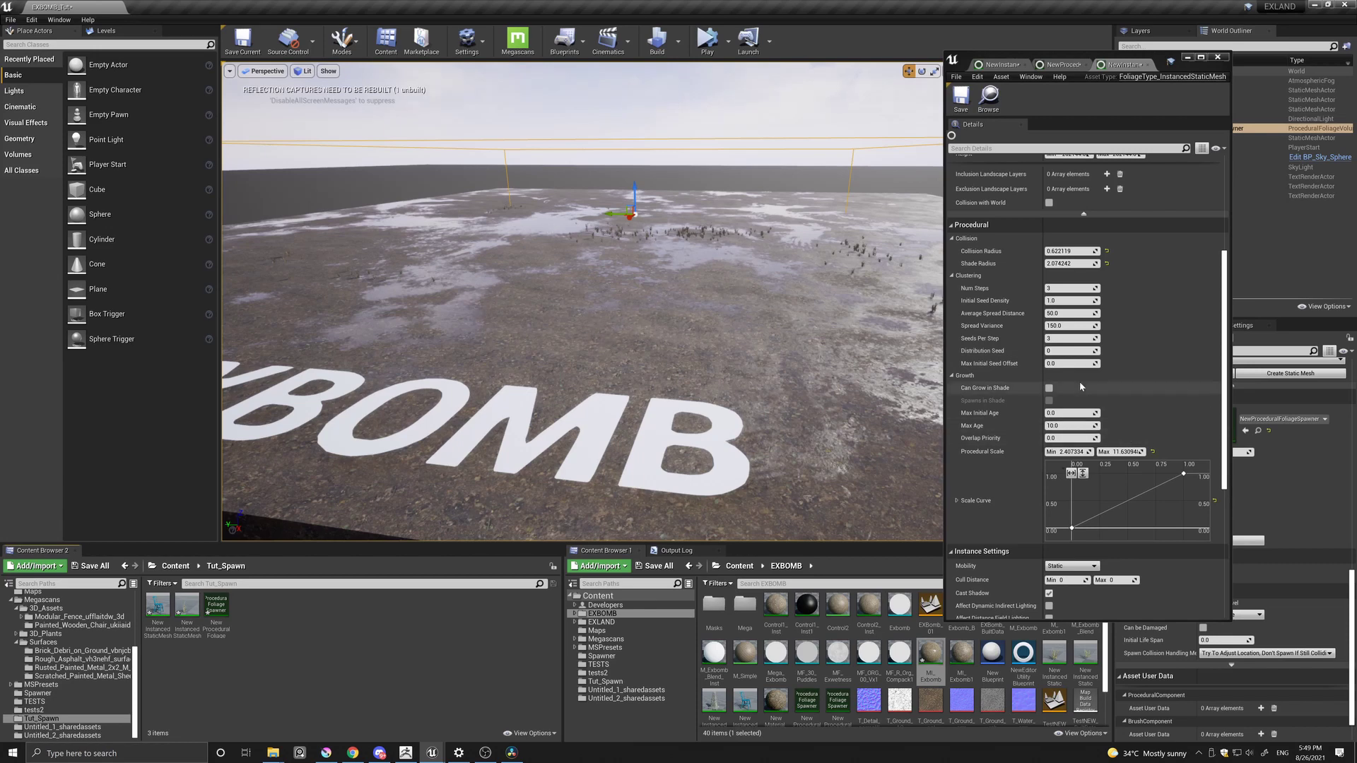
left_click(1054, 351)
type("1")
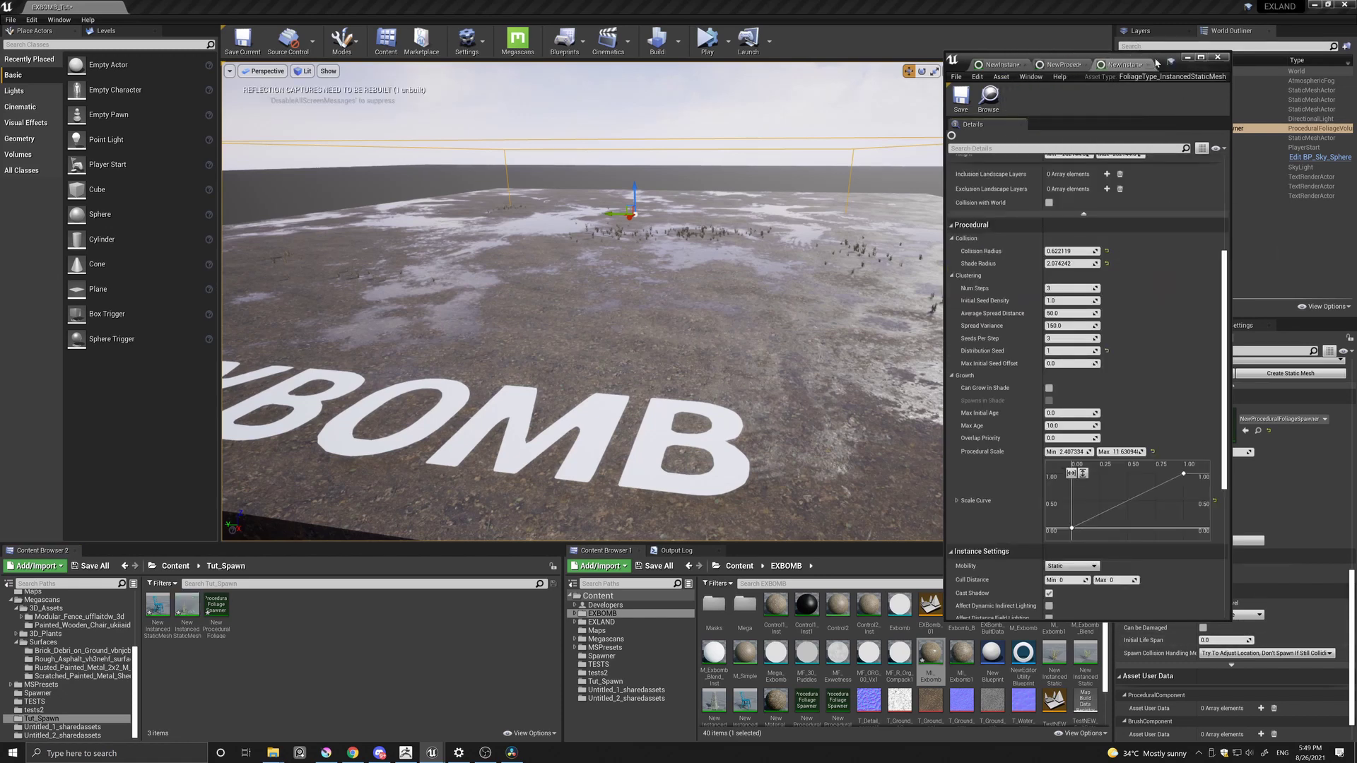
Step: Move the FoliageType editor aside and fly the view toward the blue chairs
mouse_move(1164, 60)
left_mouse_down()
mouse_move(1061, 29)
mouse_move(1084, 22)
left_mouse_up()
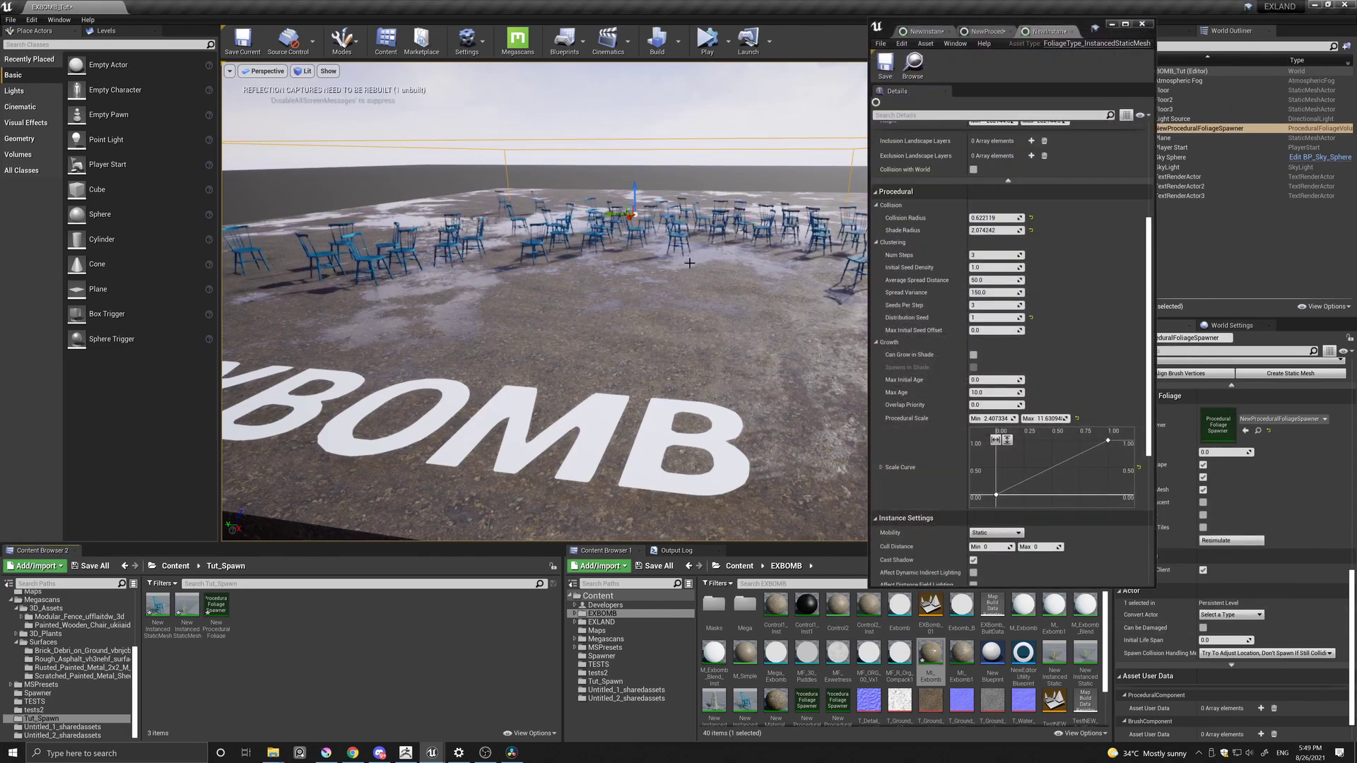
left_click_drag(545, 371, 545, 266)
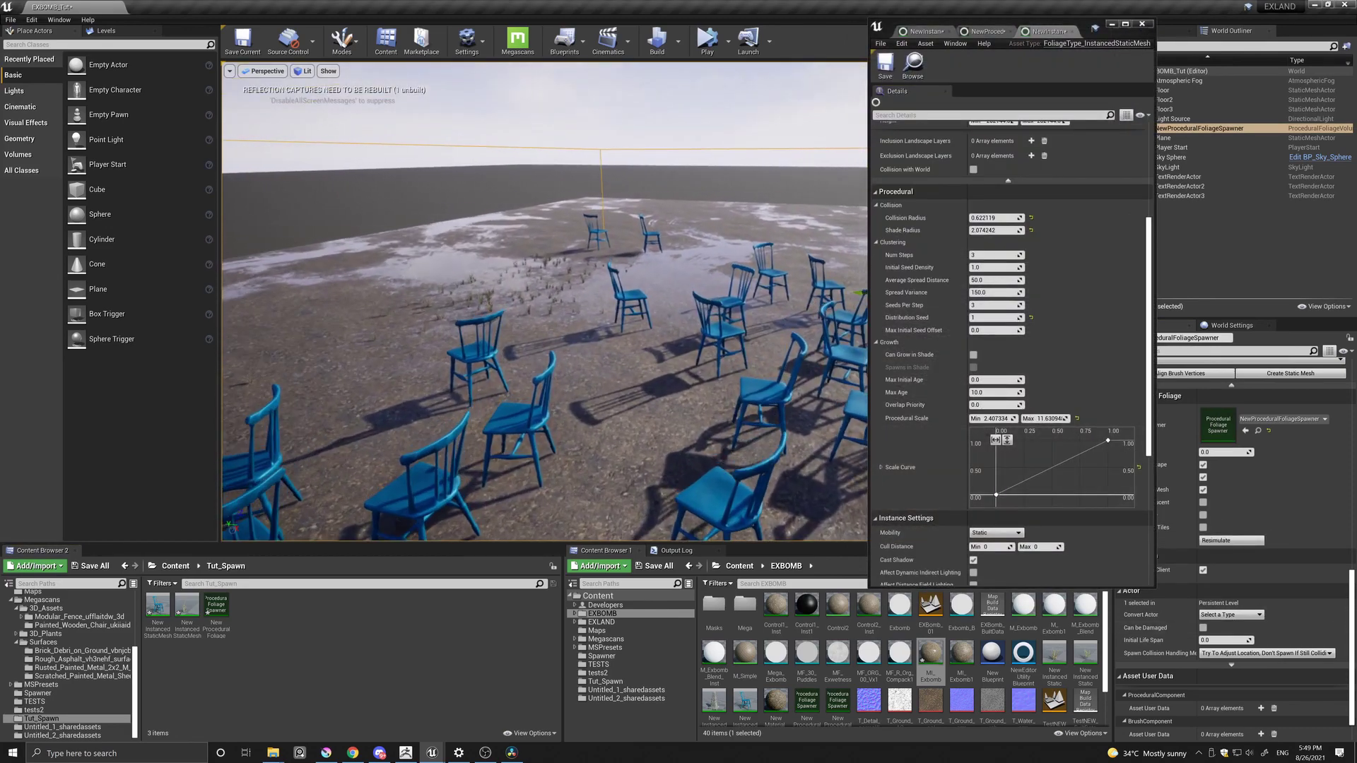
scroll(545, 326, "down", 3)
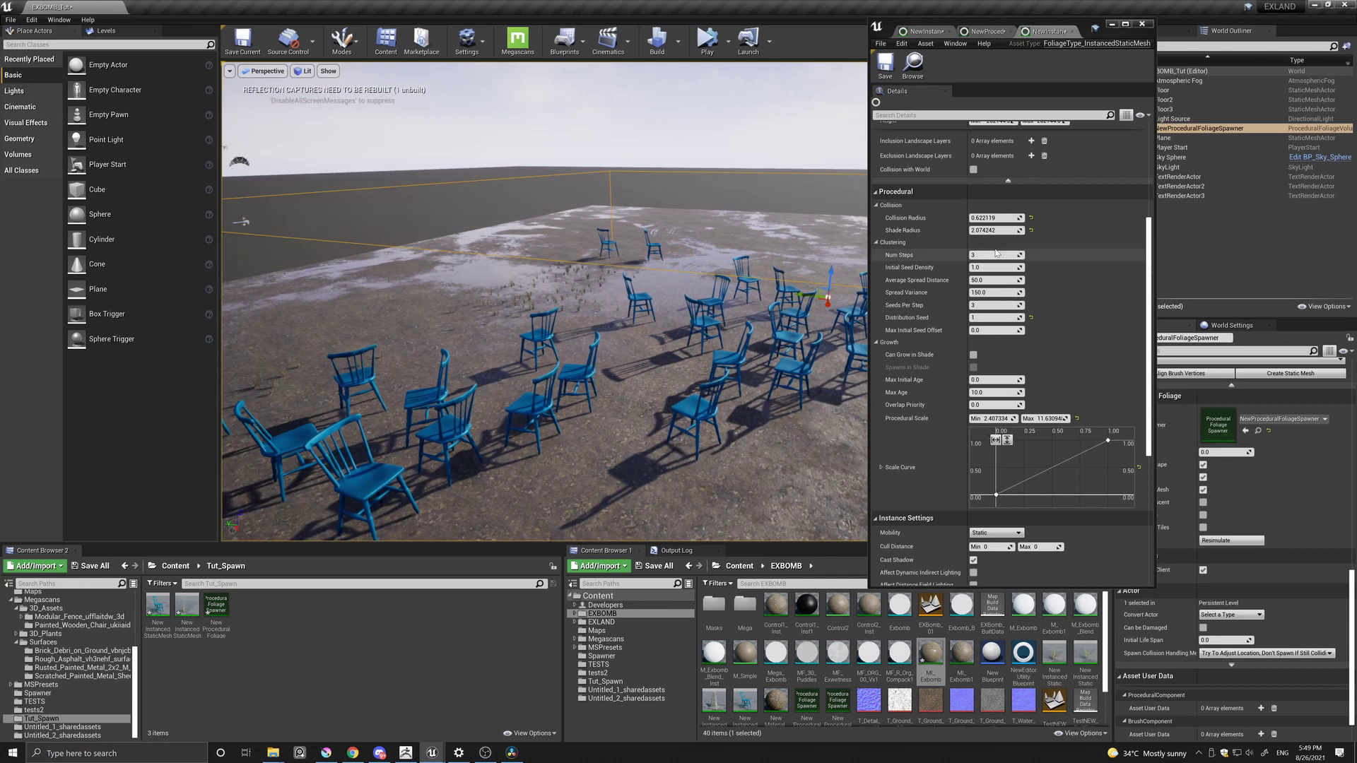
scroll(1001, 217, "up", 2)
mouse_move(1001, 303)
left_mouse_down()
mouse_move(954, 302)
mouse_move(1002, 315)
mouse_move(976, 316)
left_mouse_up()
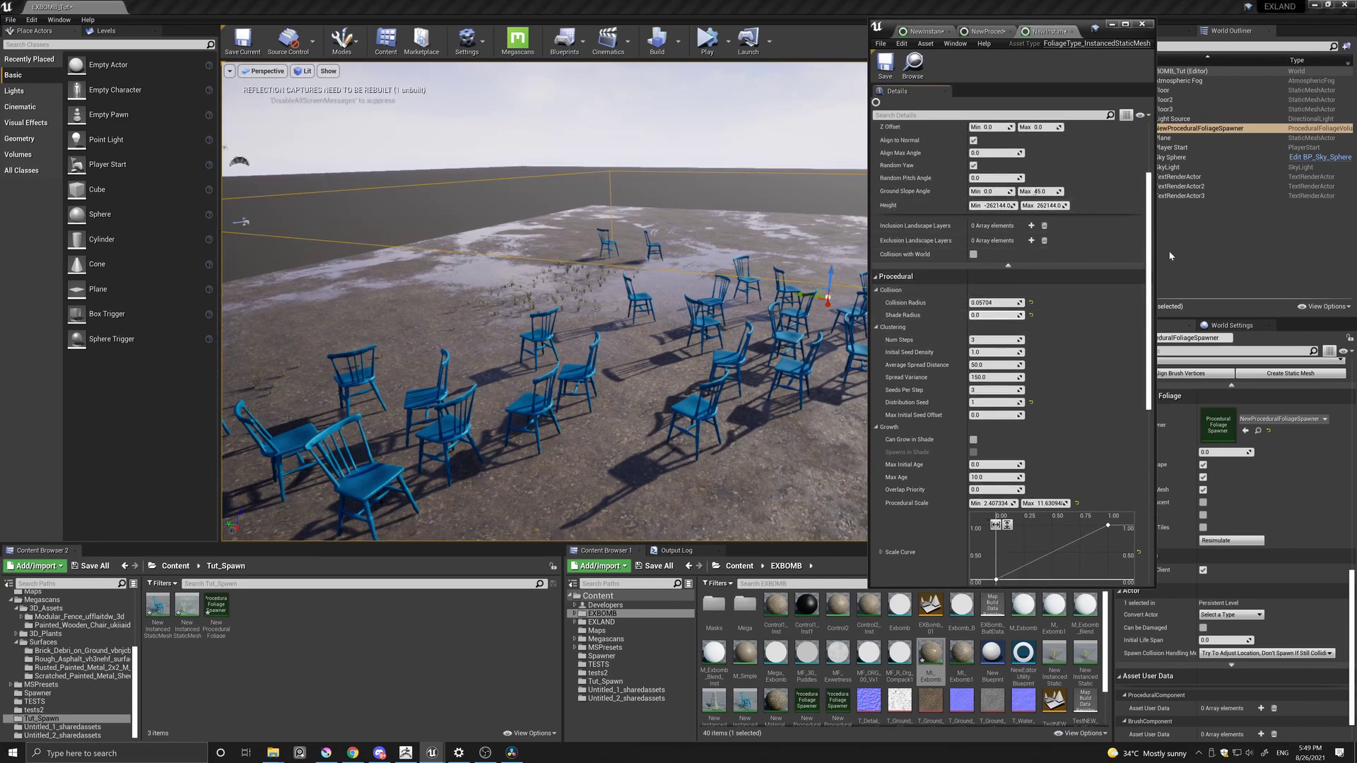
scroll(1152, 385, "down", 2)
scroll(1152, 384, "down", 2)
scroll(1152, 384, "down", 2)
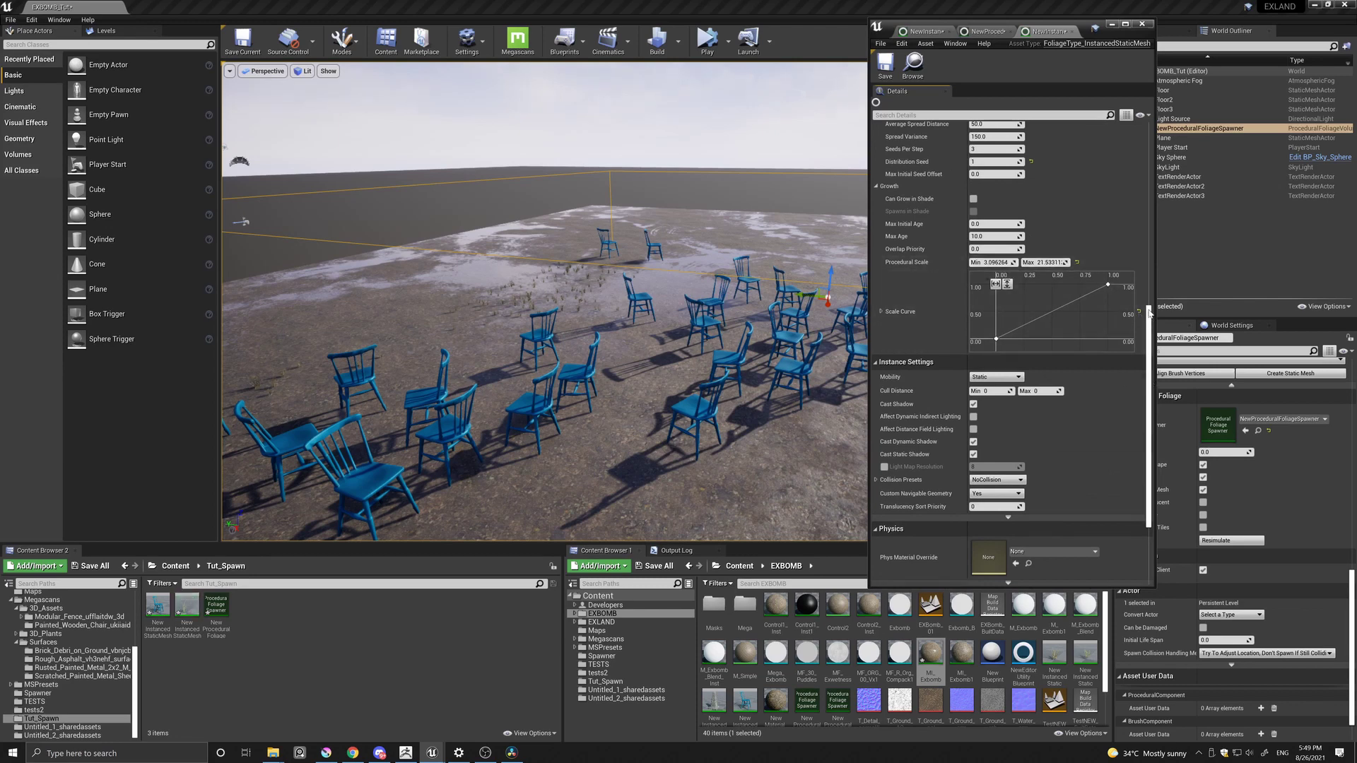
scroll(955, 283, "up", 2)
scroll(956, 284, "up", 2)
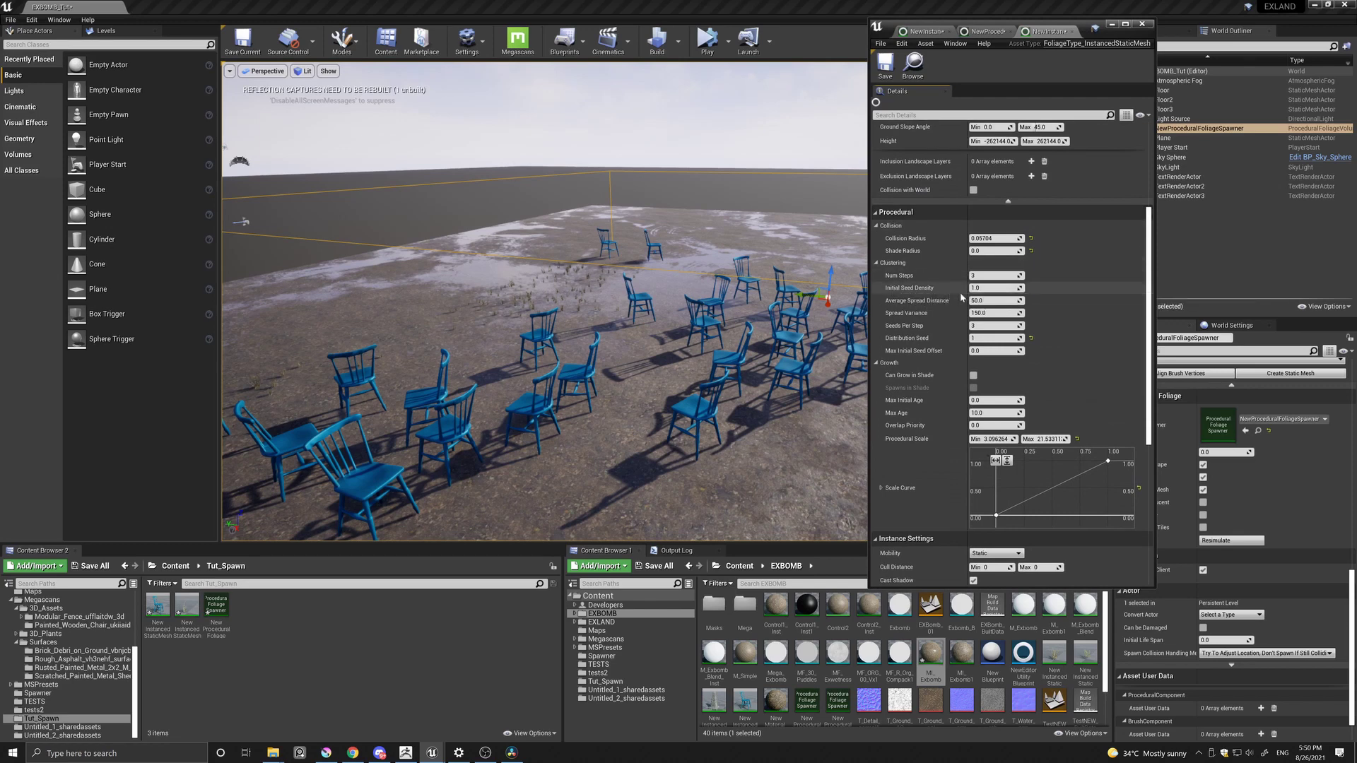
Step: Set Initial Seed Density to 2.823278, resimulate, and inspect the grass among the chairs
left_click_drag(983, 287, 1225, 584)
left_click(1231, 541)
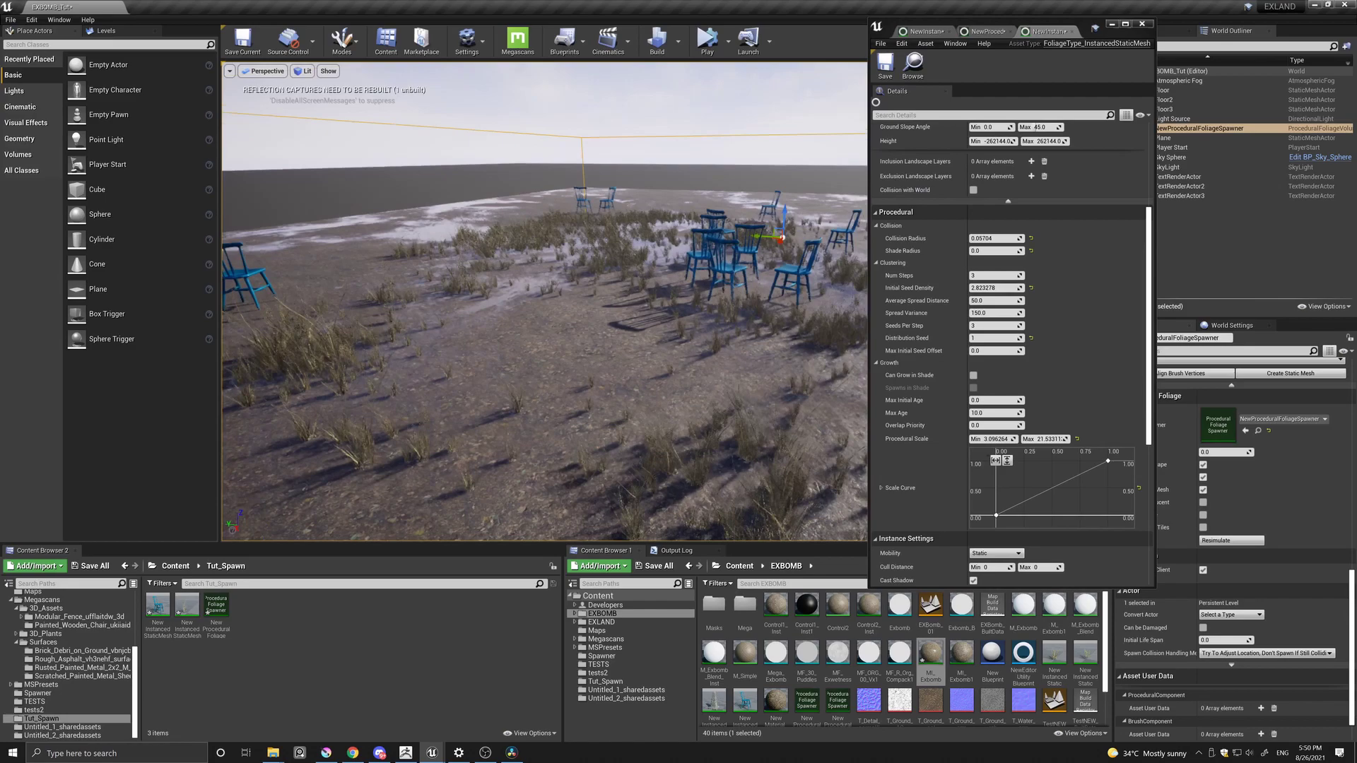
left_click_drag(546, 319, 546, 424)
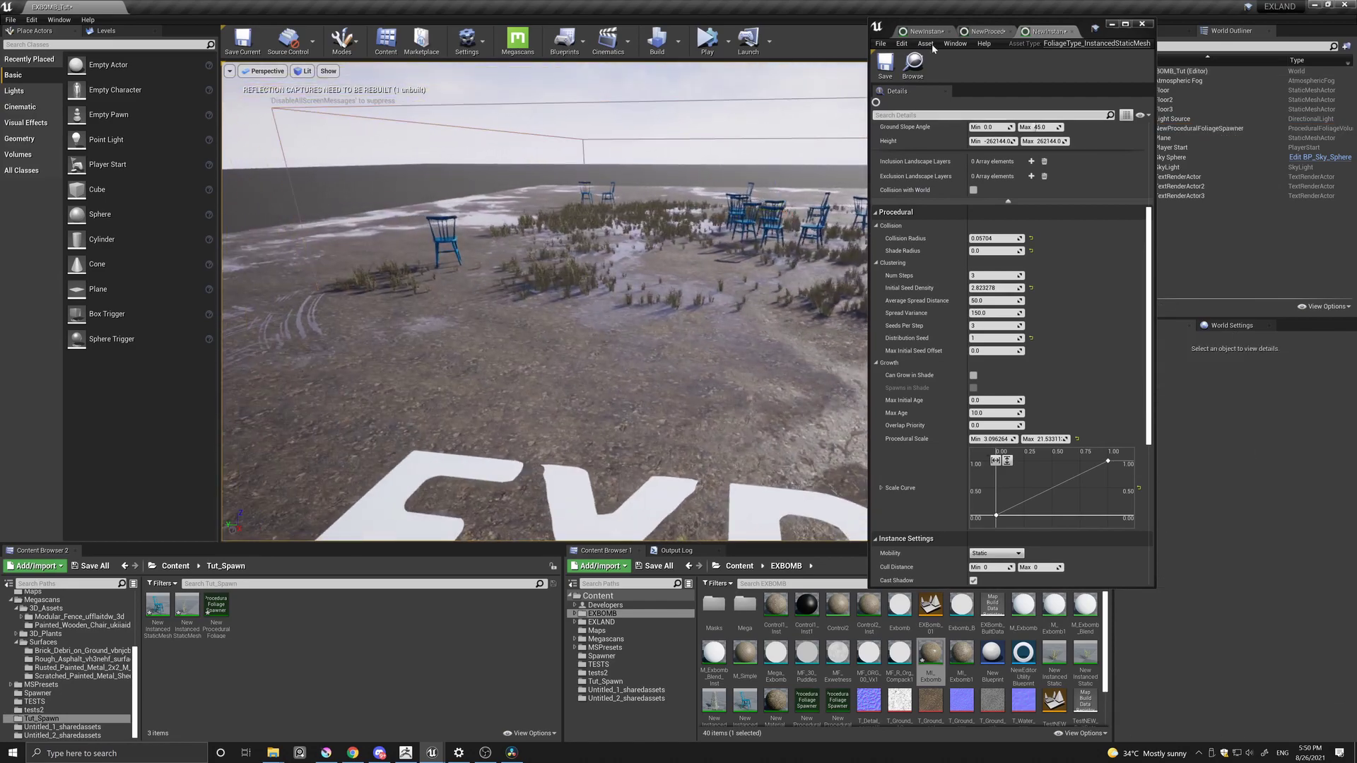
left_click_drag(1085, 25, 1218, 56)
scroll(617, 288, "up", 5)
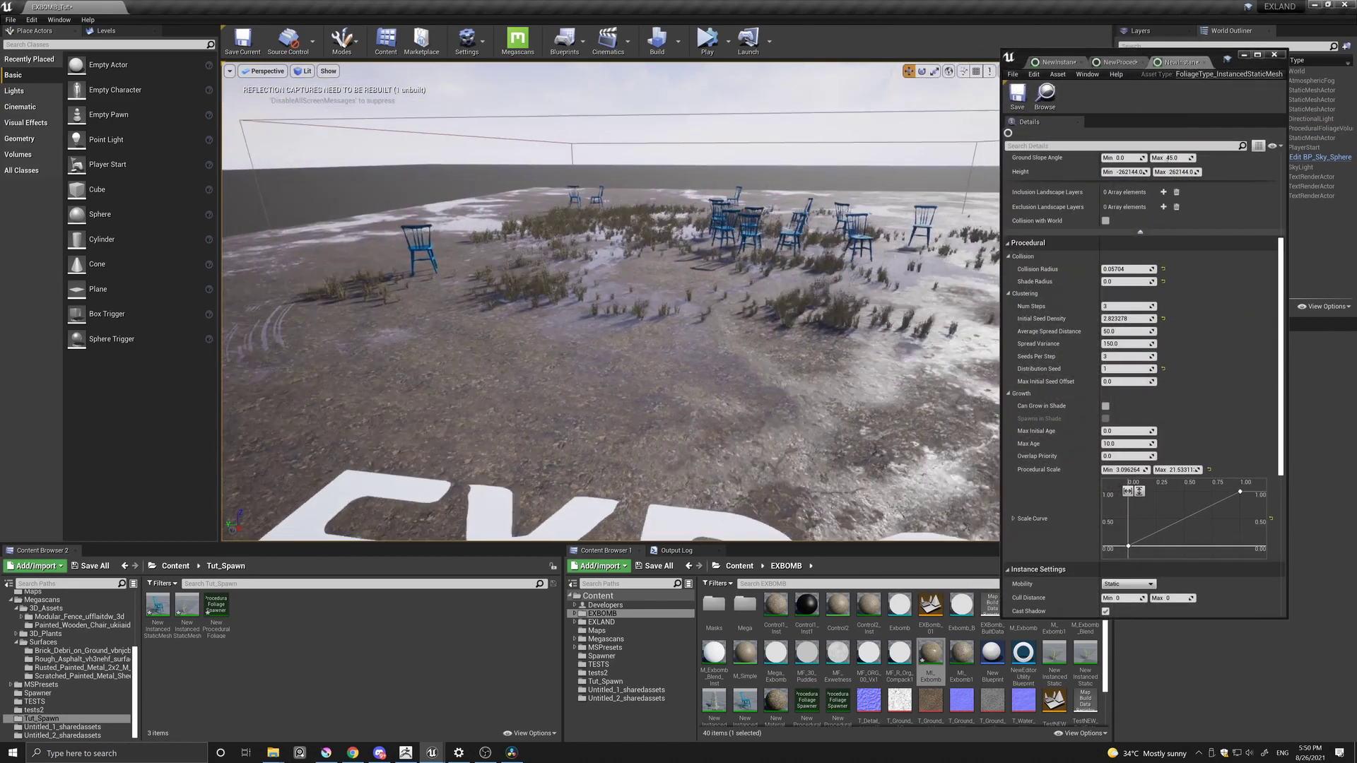
left_click_drag(692, 336, 692, 308)
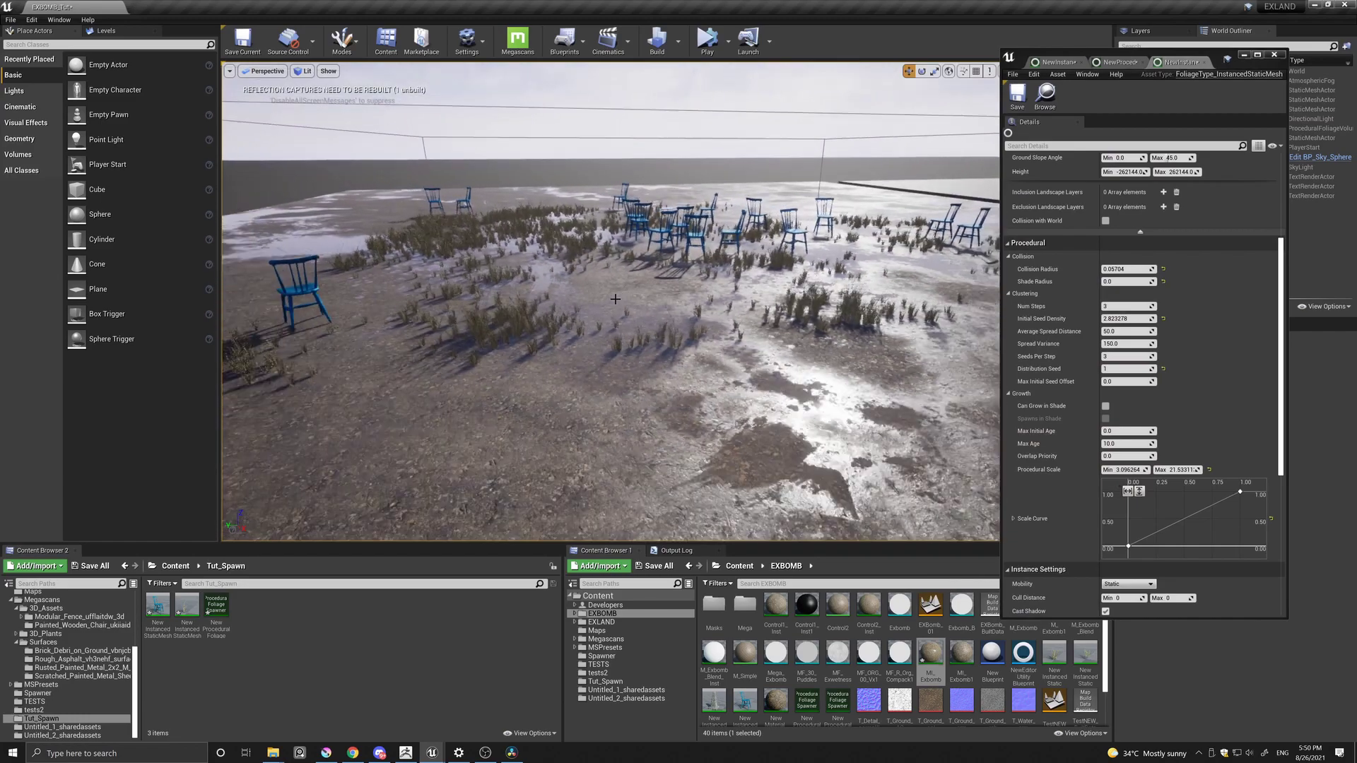
left_click_drag(619, 303, 619, 361)
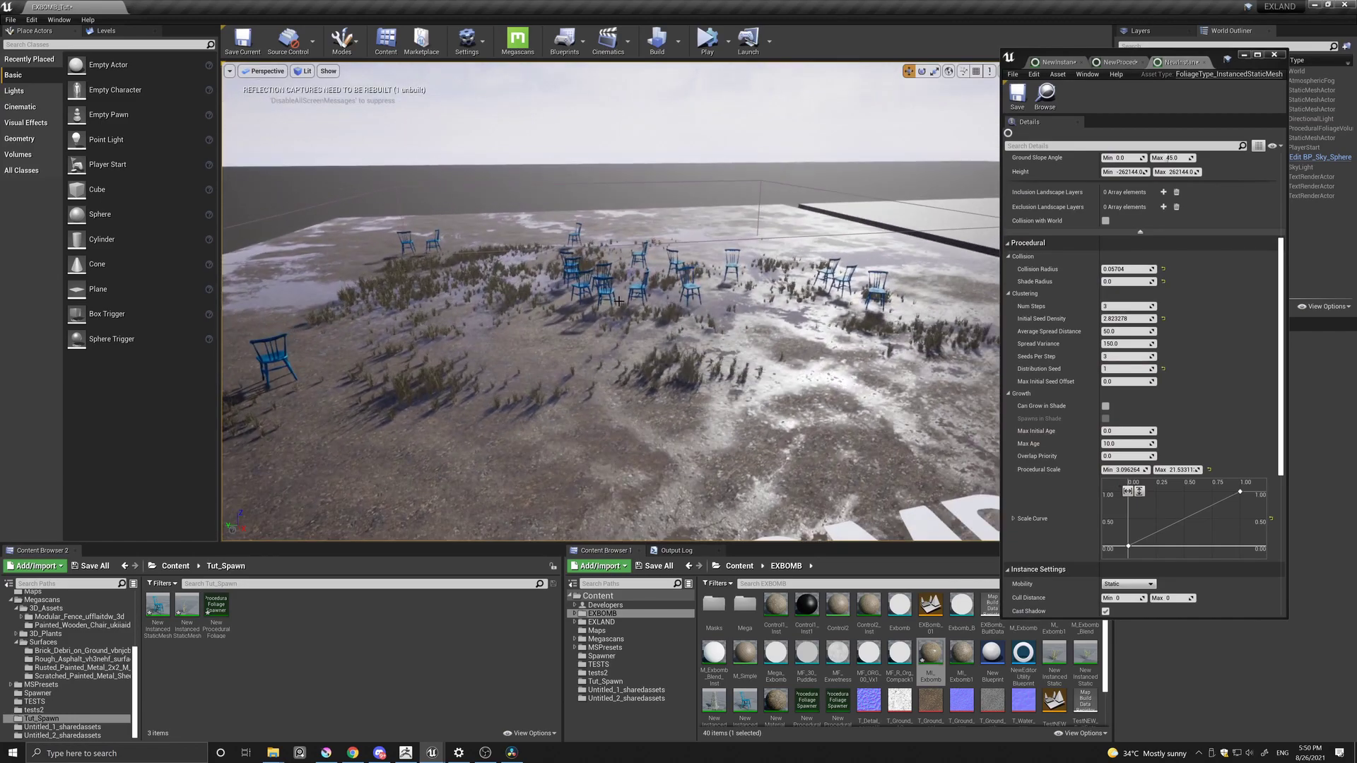
Step: Enter Foliage mode and move a single spawned chair instance in the viewport
left_click(341, 43)
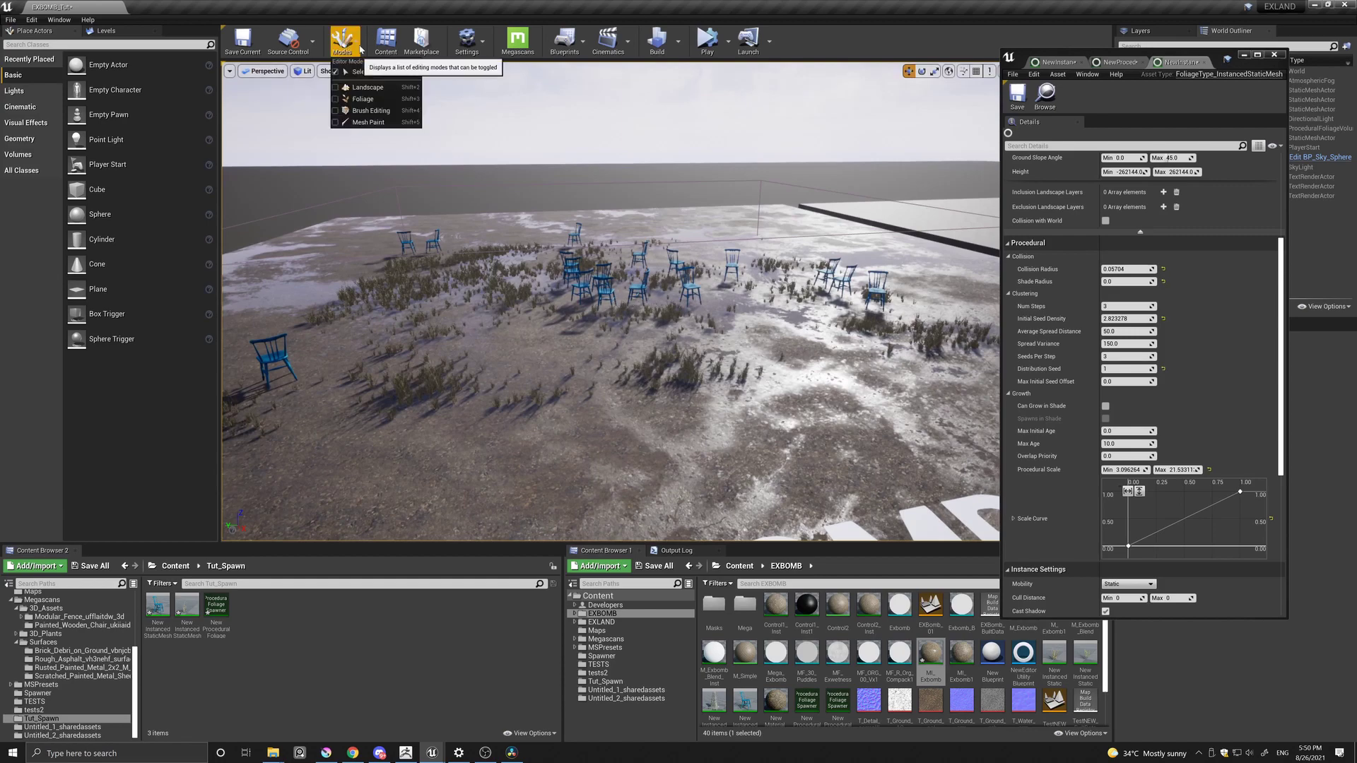
left_click(364, 99)
left_click_drag(533, 350, 534, 317)
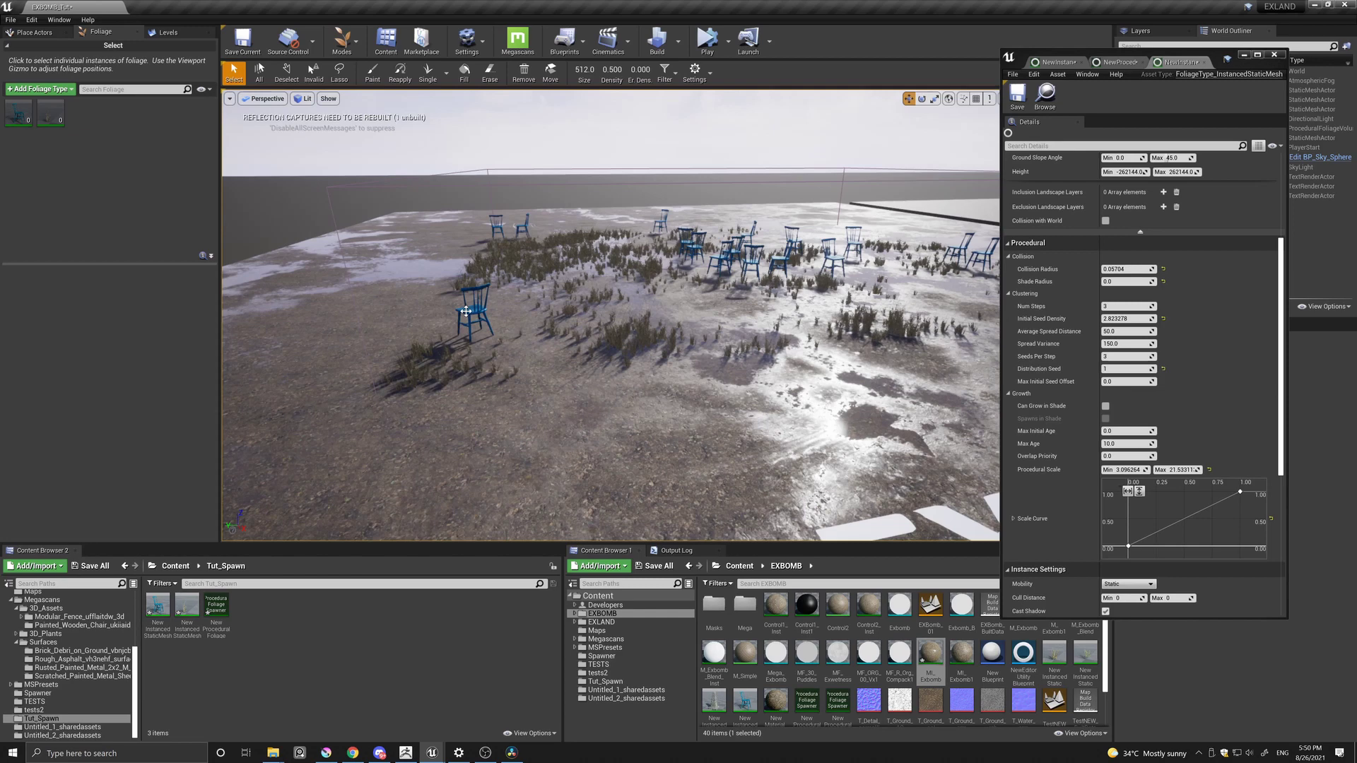
left_click_drag(449, 339, 546, 316)
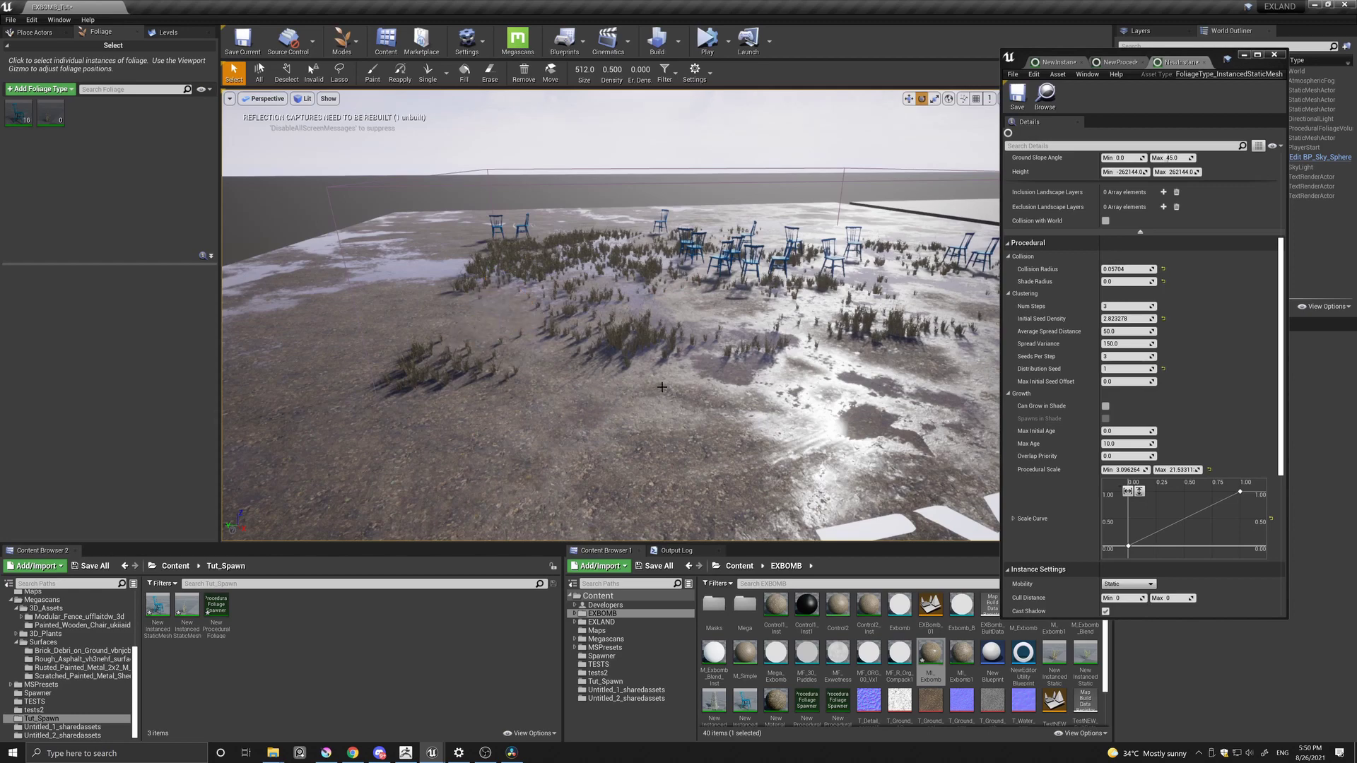
scroll(642, 339, "up", 5)
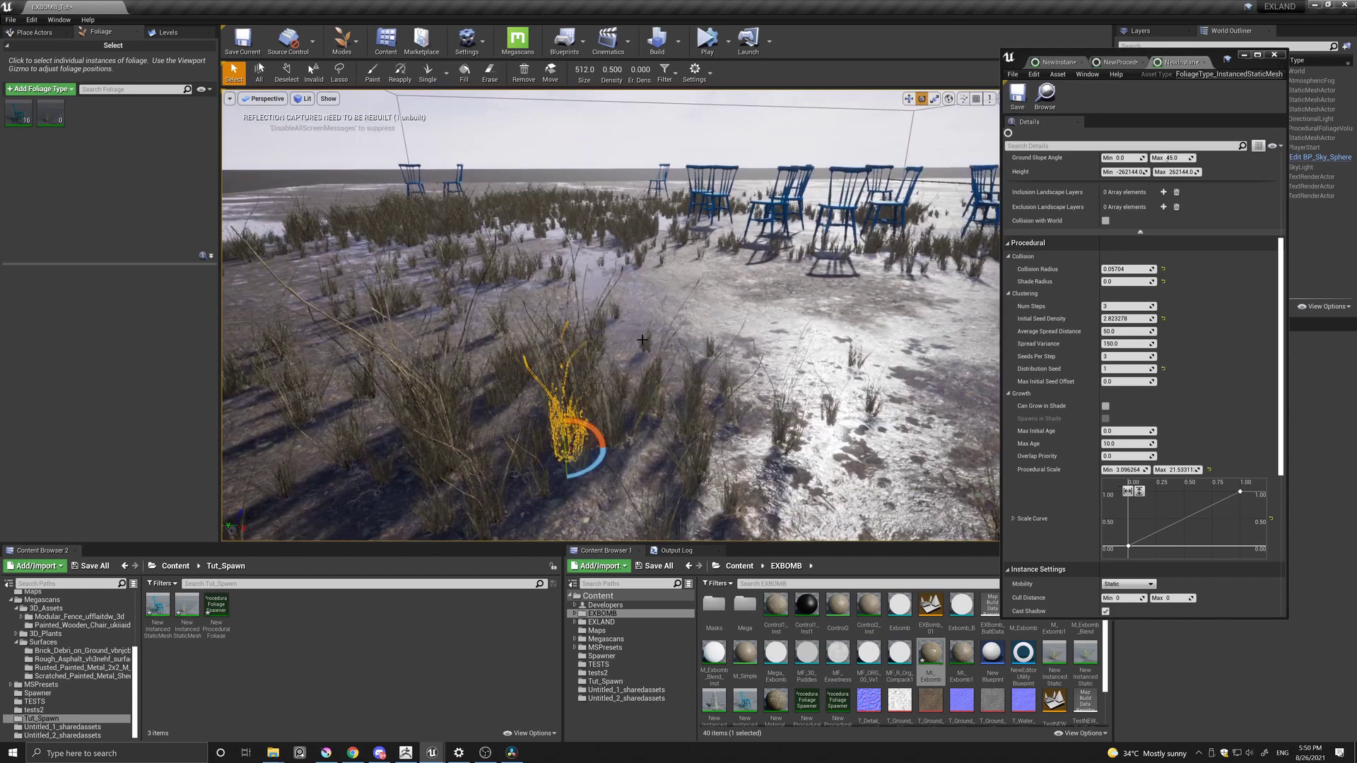
scroll(632, 385, "down", 2)
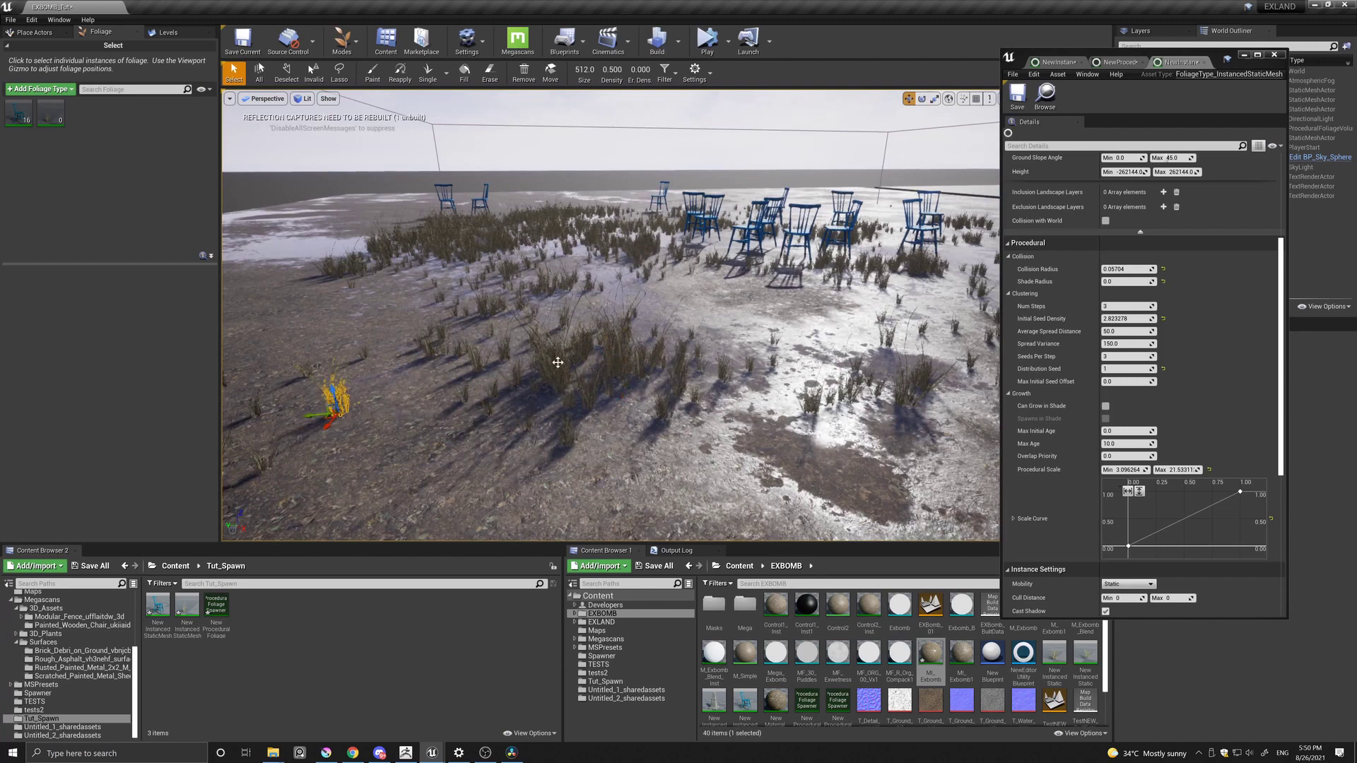
scroll(562, 370, "down", 3)
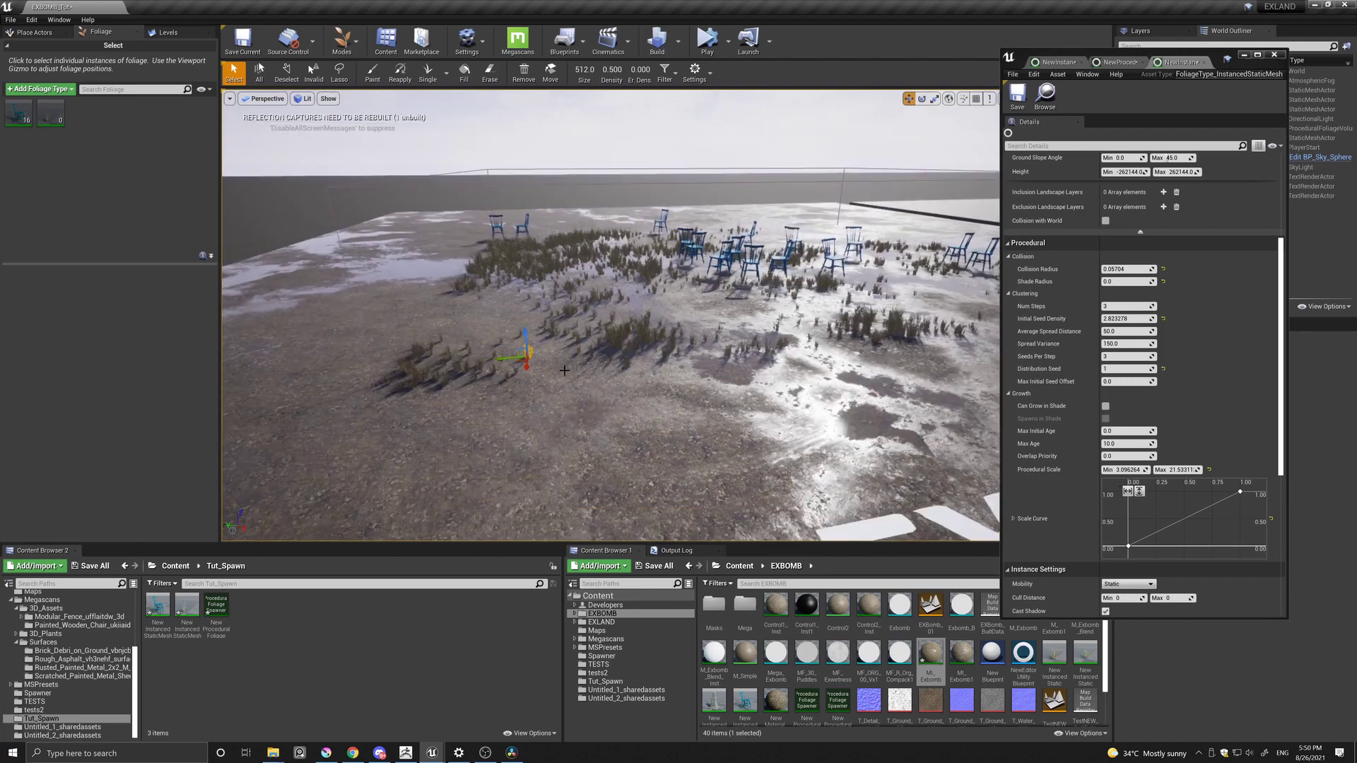
Step: Place a Procedural Foliage Blocking Volume in the field and enlarge its brush to about 1421 by 550
left_click(39, 36)
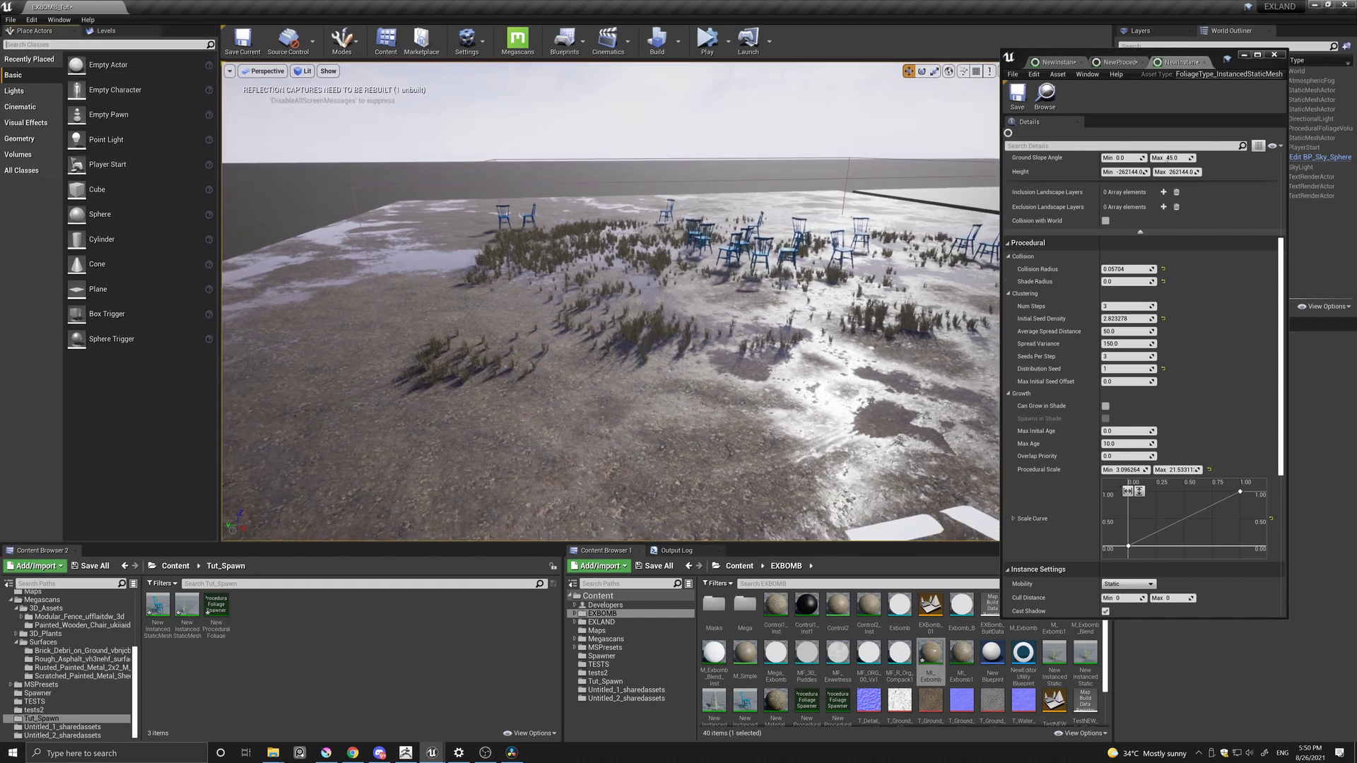
type("blocking")
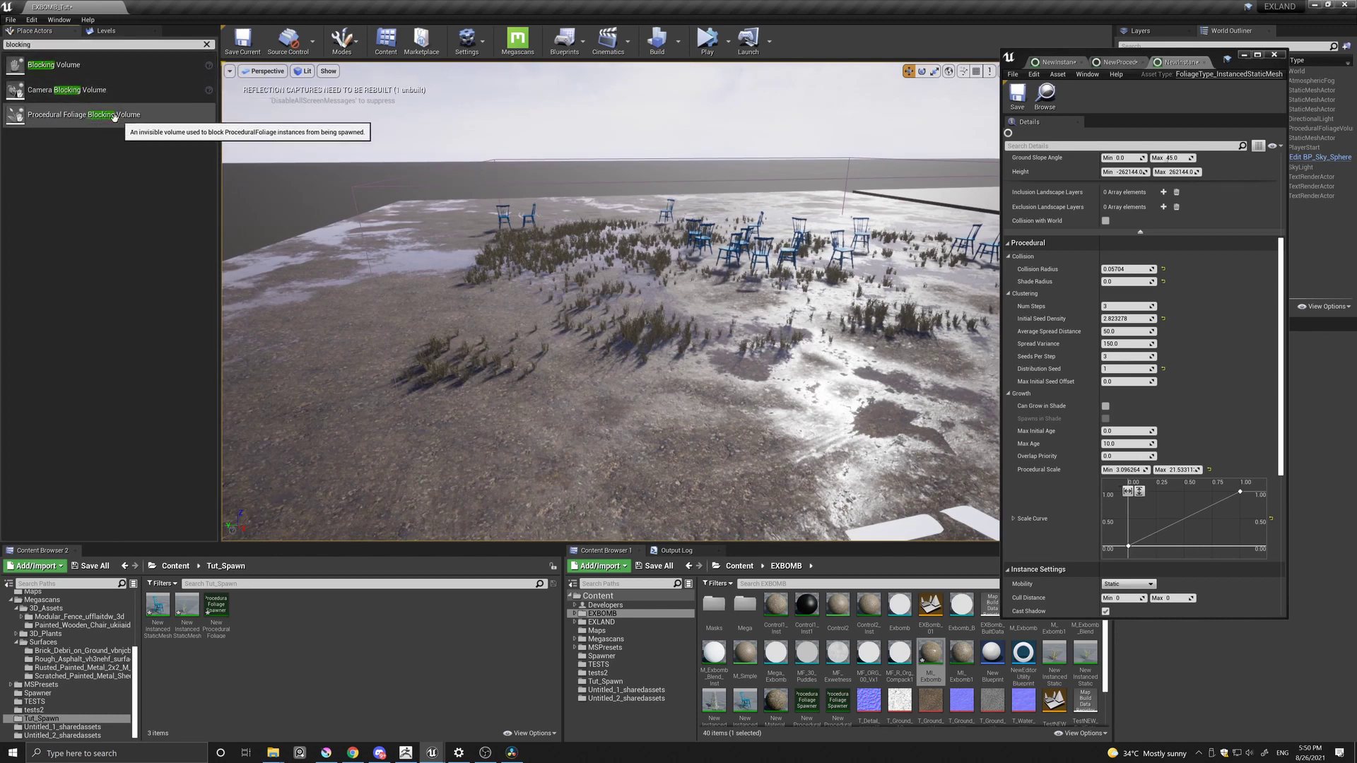
left_click_drag(31, 119, 497, 255)
scroll(639, 281, "up", 2)
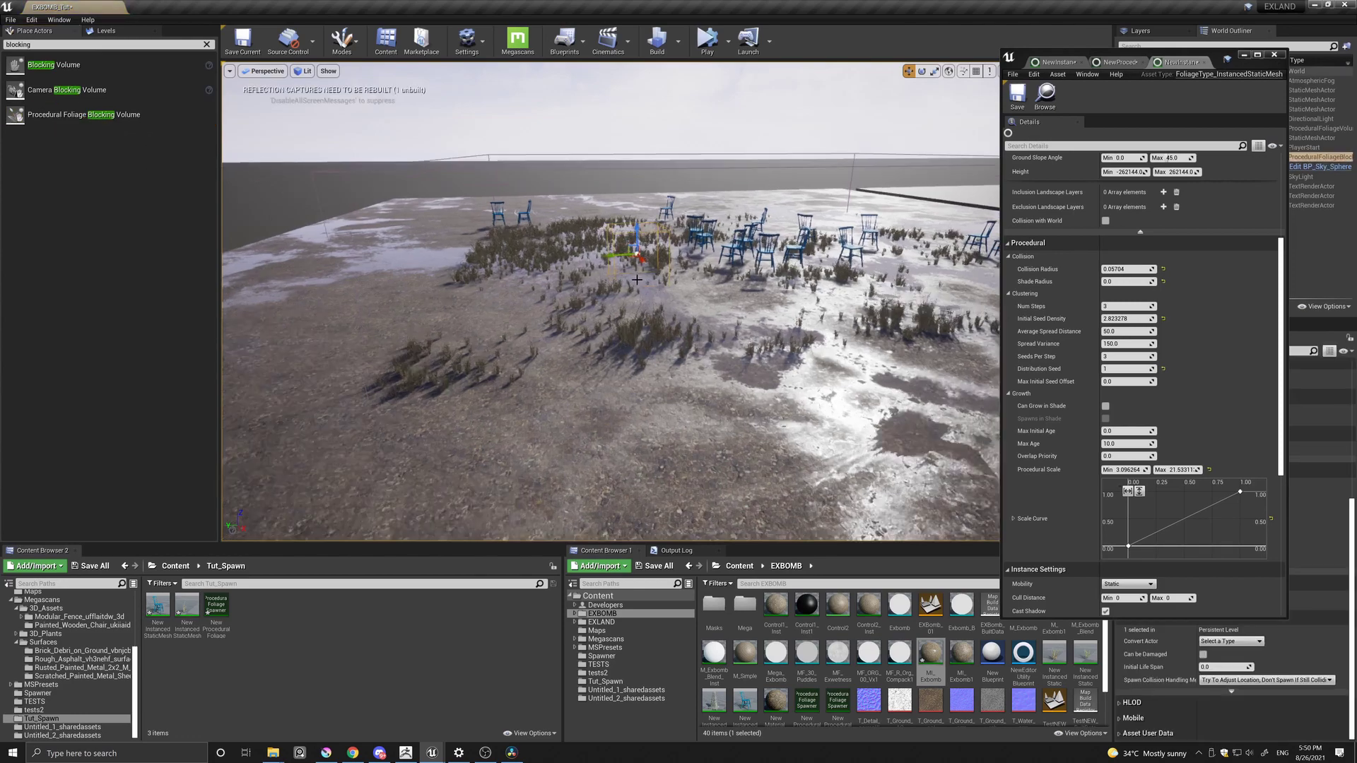
scroll(631, 276, "up", 2)
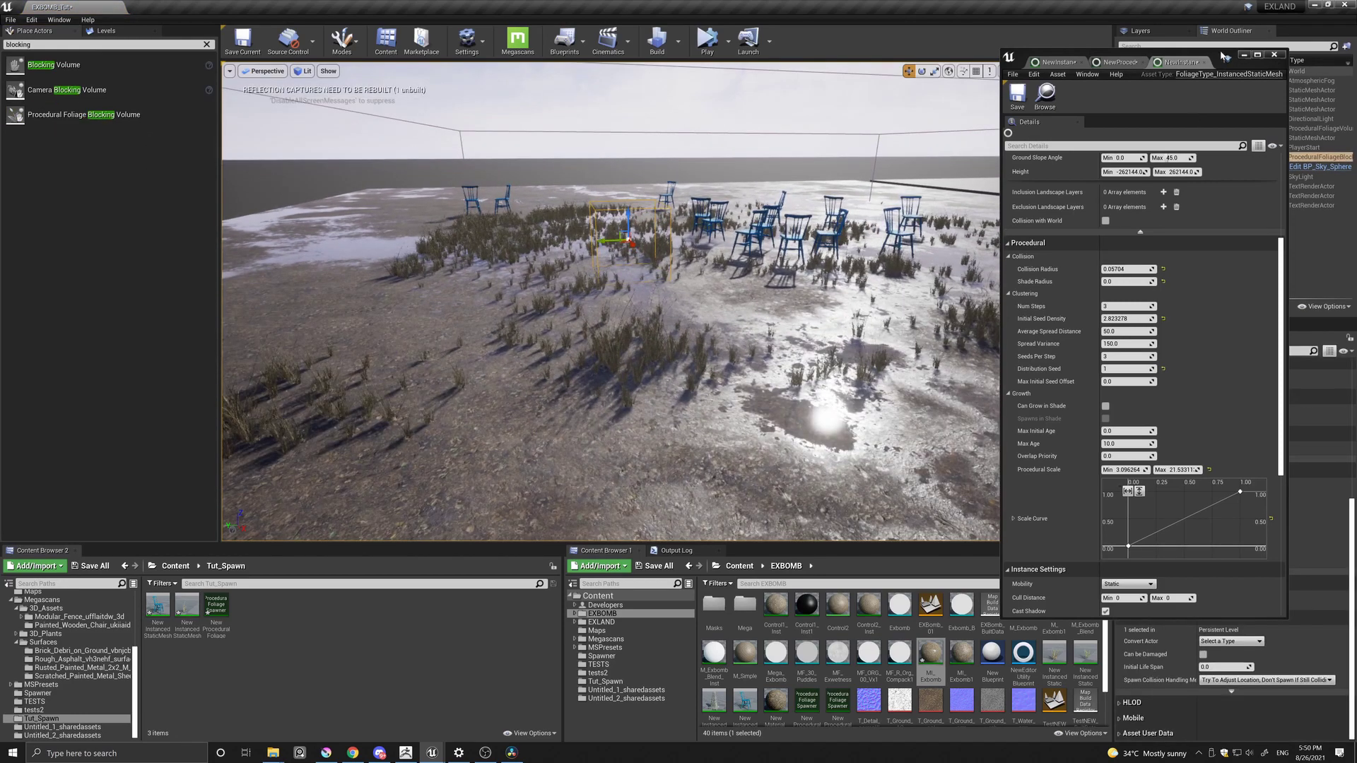
left_click(1243, 55)
mouse_move(1219, 497)
left_mouse_down()
mouse_move(1273, 496)
mouse_move(1241, 511)
left_mouse_up()
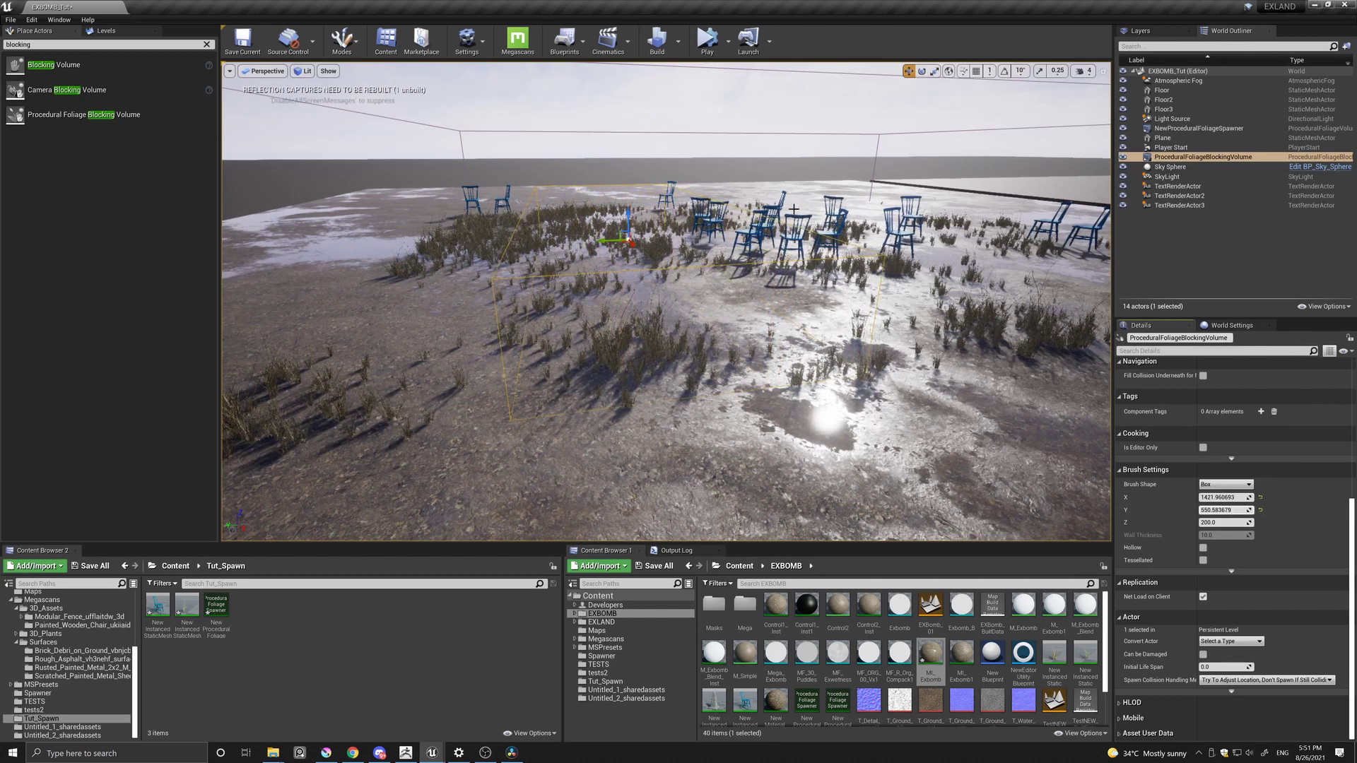
Step: Survey the chair and grass field, then select the blocking volume and frame it with F
left_click(1145, 128)
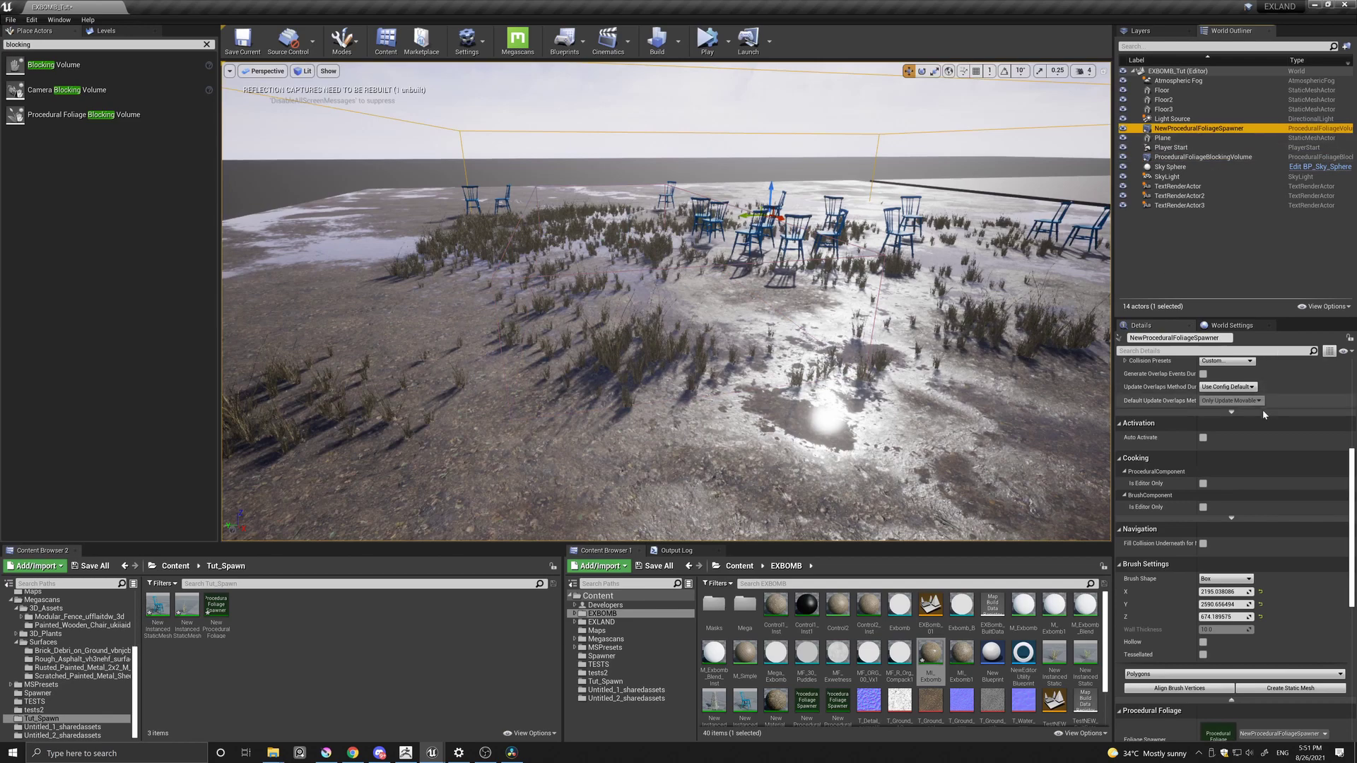
scroll(1244, 493, "down", 2)
scroll(1216, 626, "down", 2)
scroll(1216, 626, "down", 1)
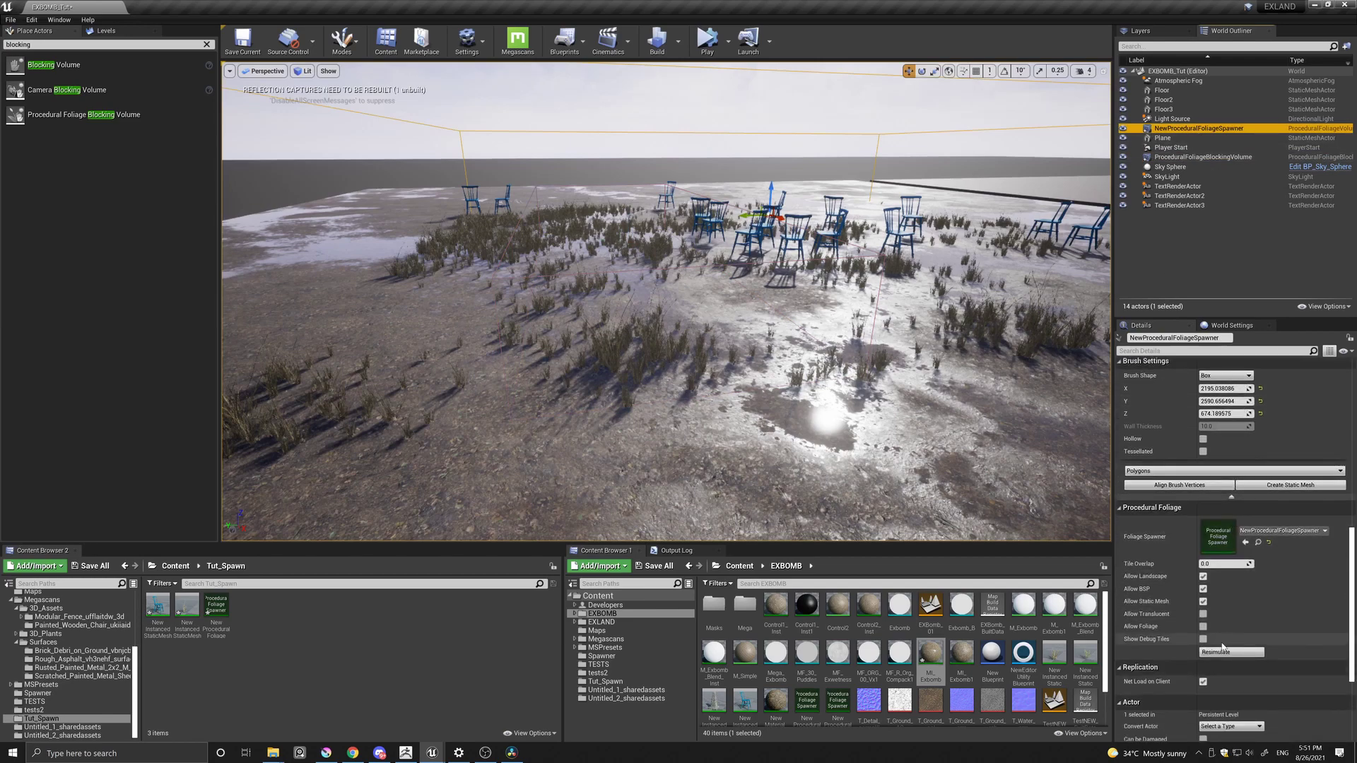
right_click_drag(562, 244, 563, 263)
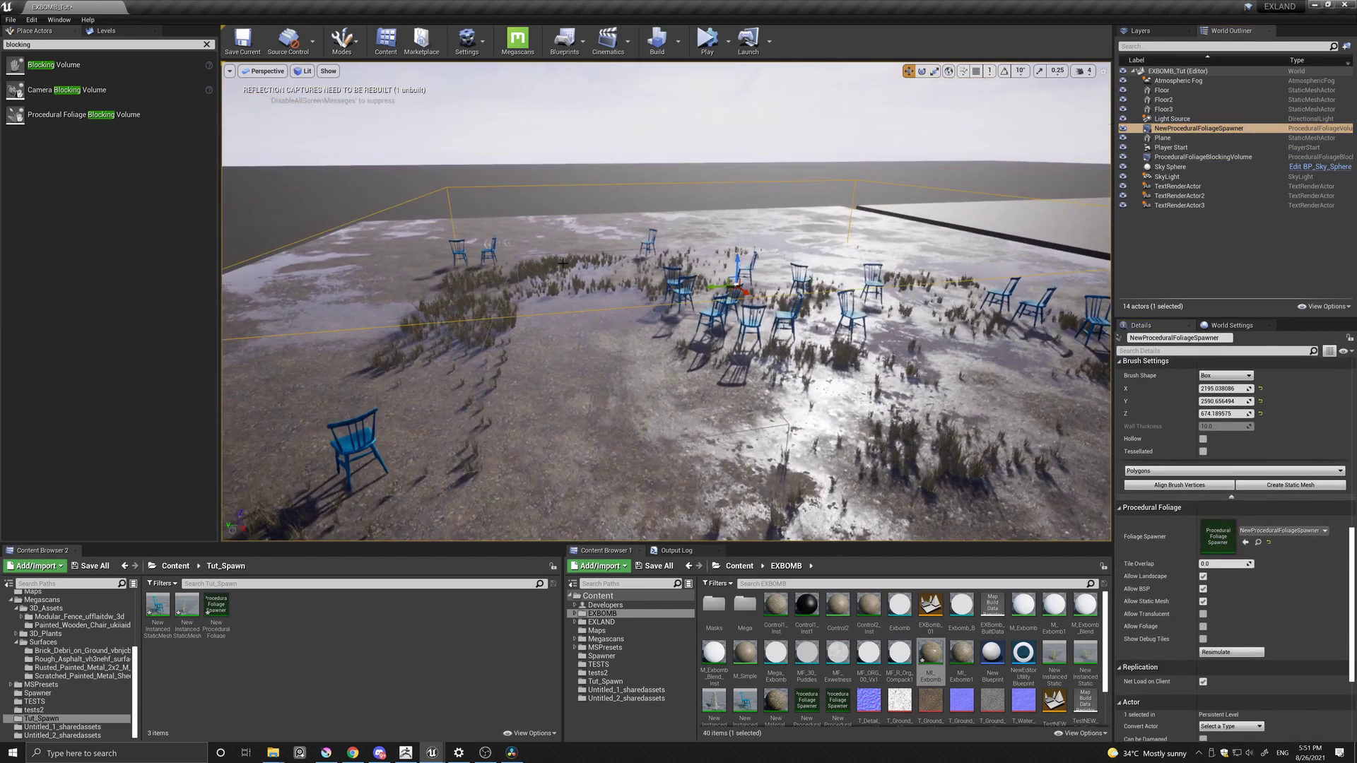
right_click_drag(534, 359, 1072, 236)
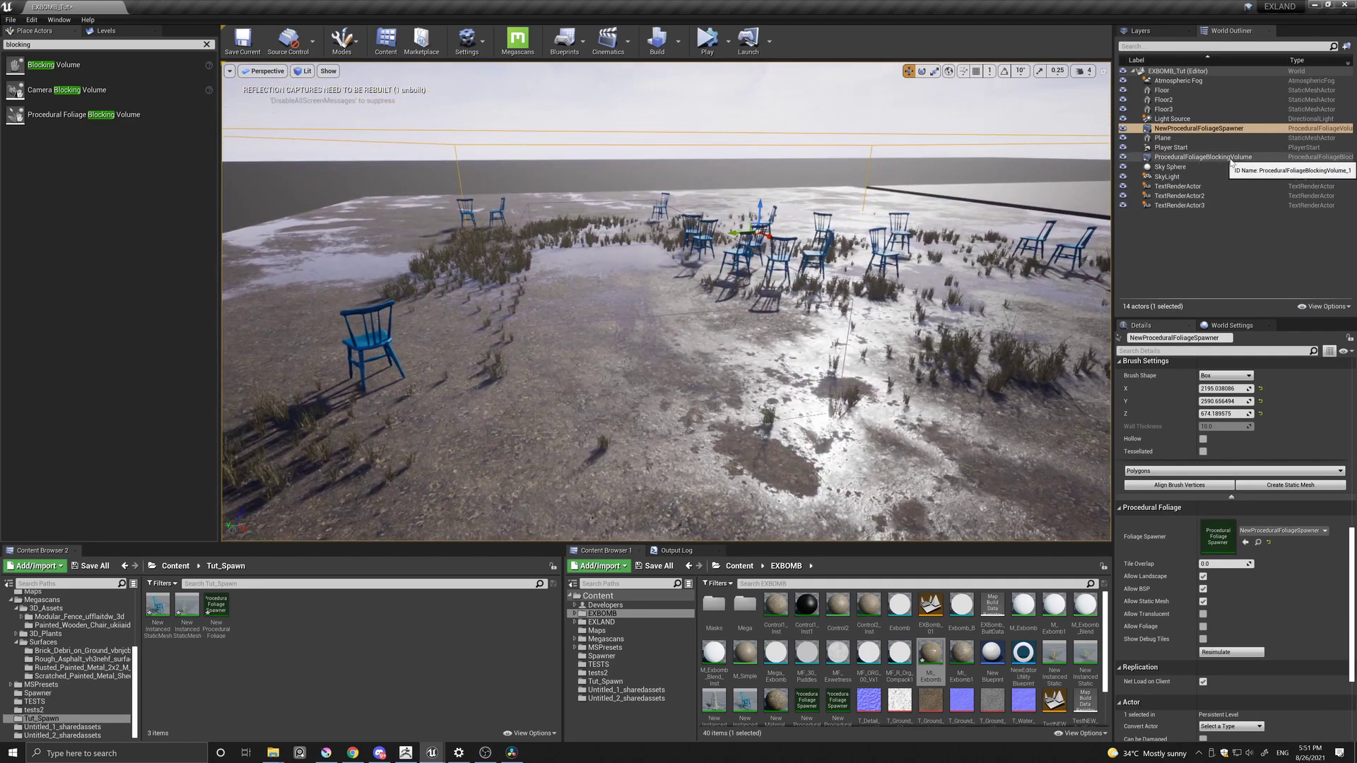
right_click_drag(666, 302, 666, 424)
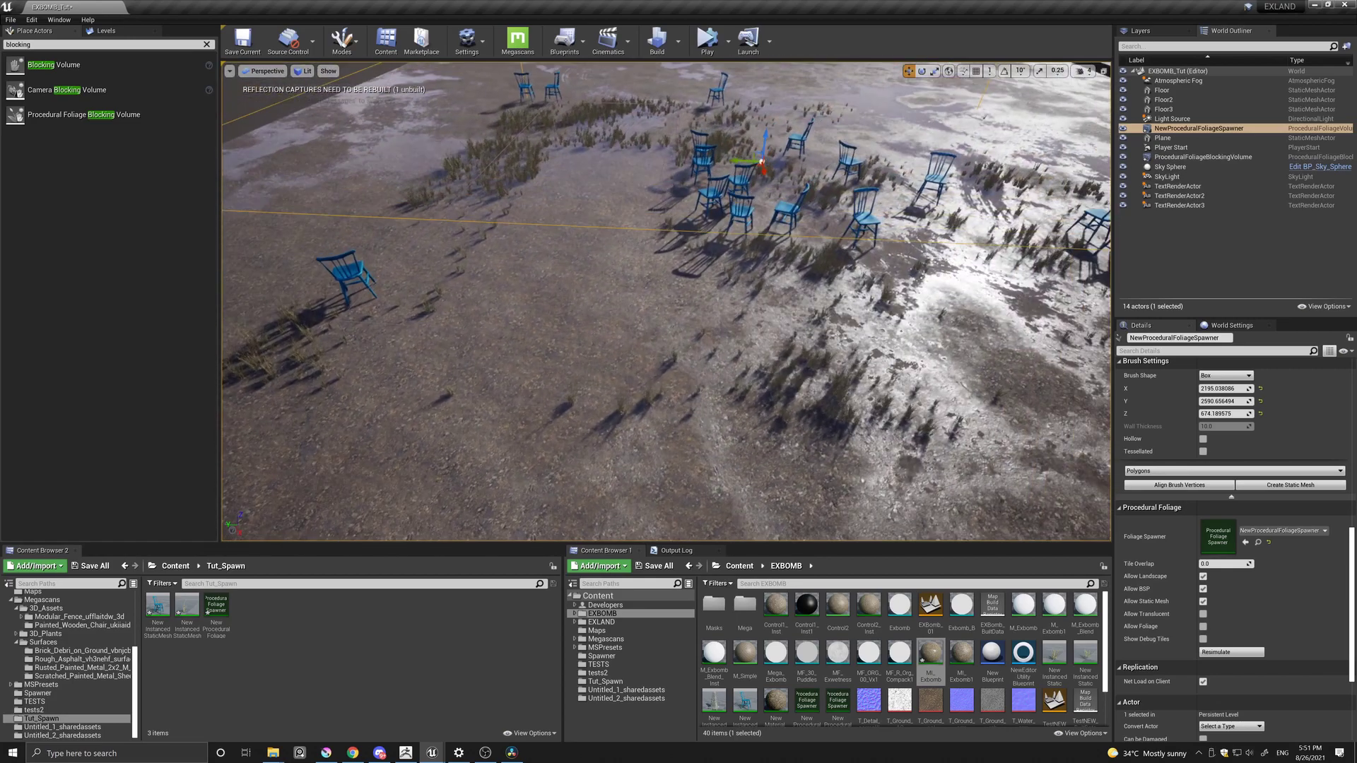
right_click_drag(598, 263, 598, 265)
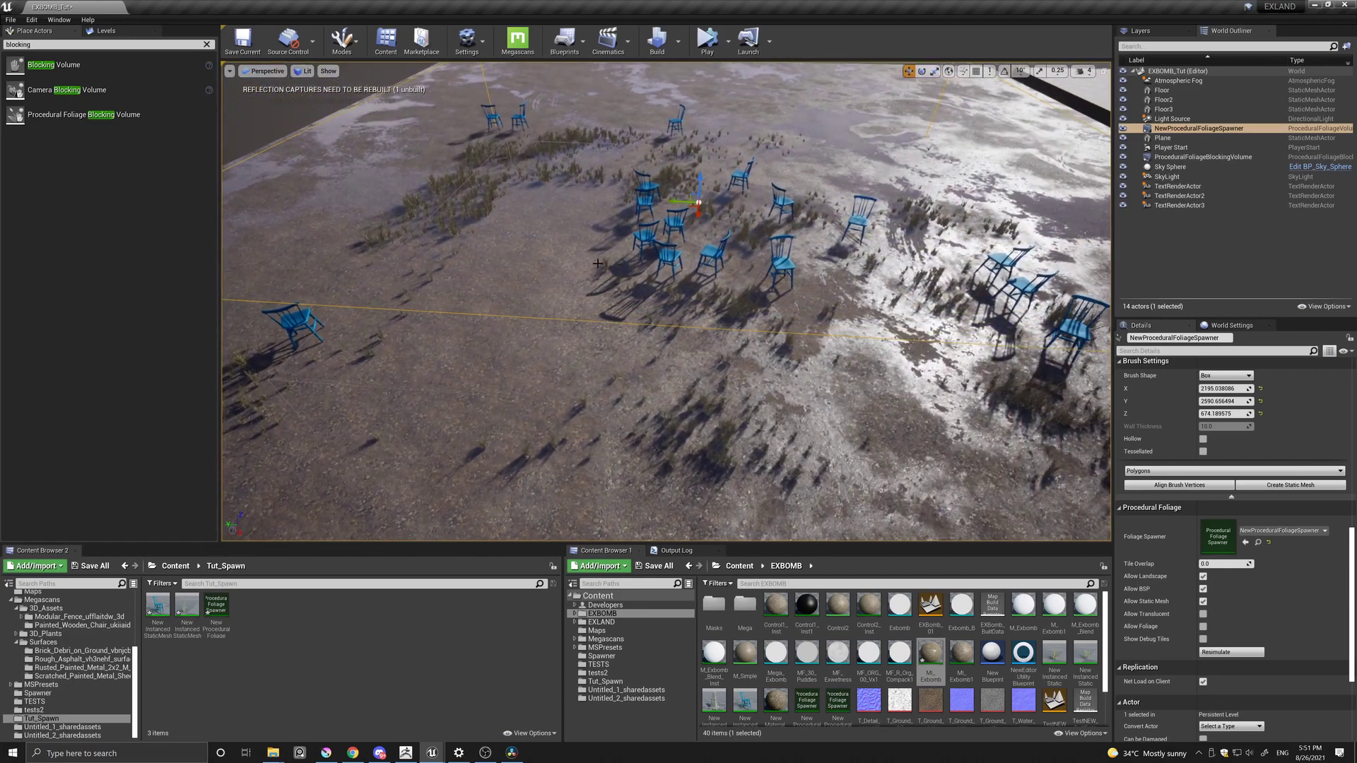
right_click_drag(567, 140, 567, 141)
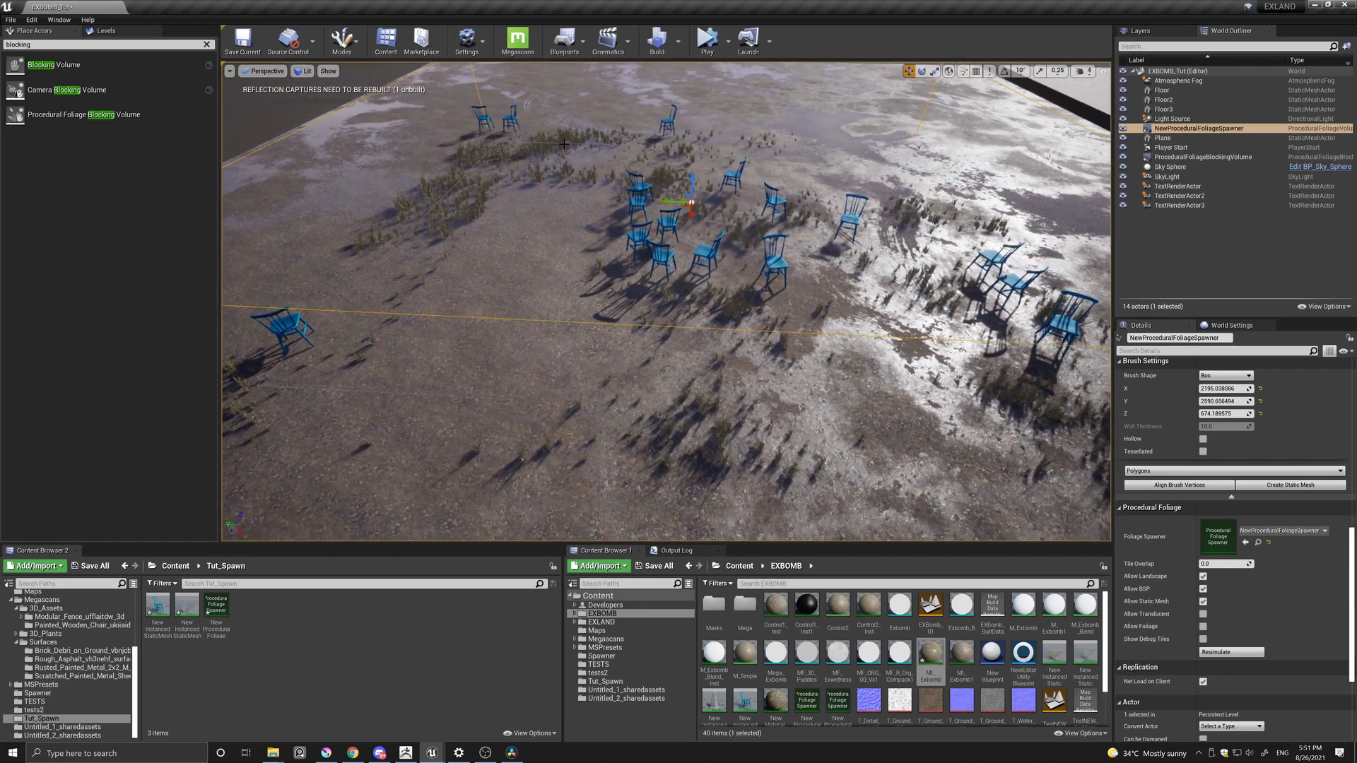
left_click(565, 144)
key("f")
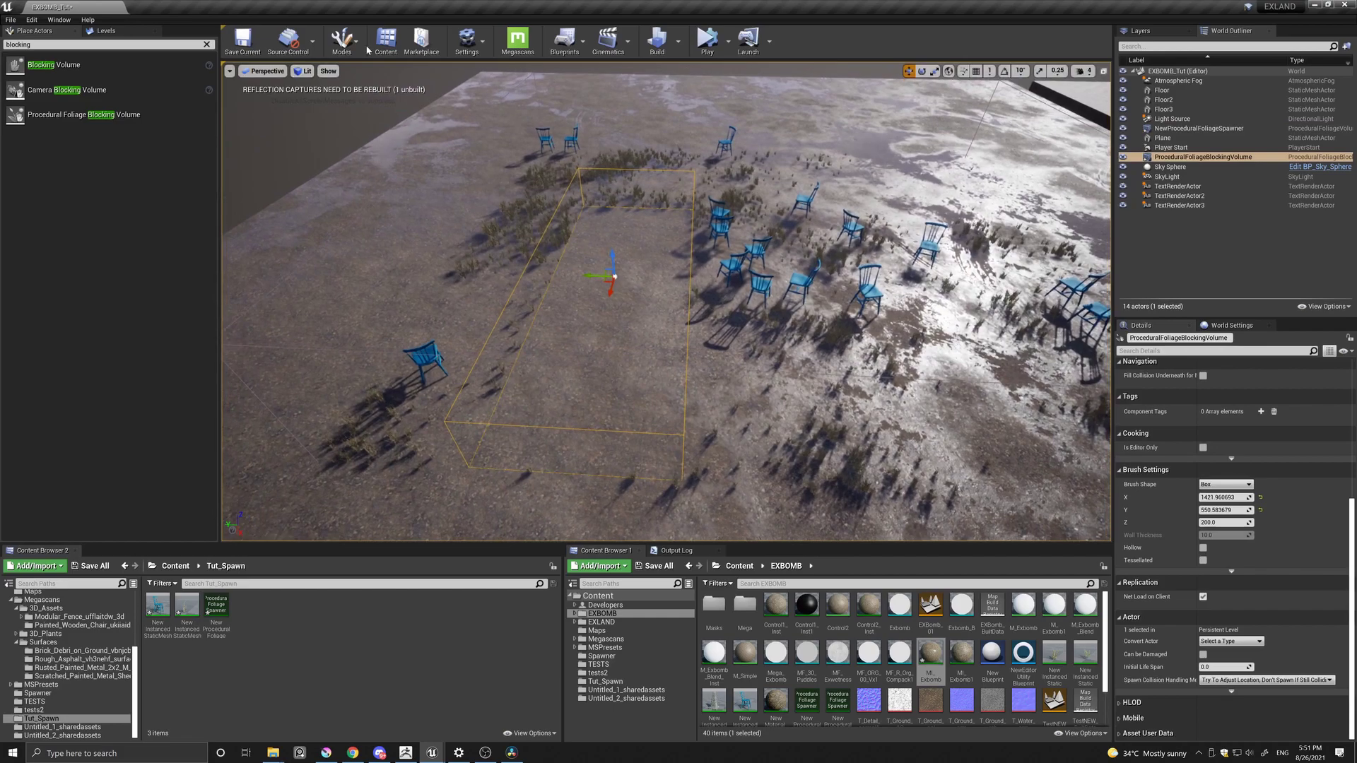
Step: In Brush Editing mode, extrude the volume's long front face outward
left_click(342, 43)
left_click(371, 110)
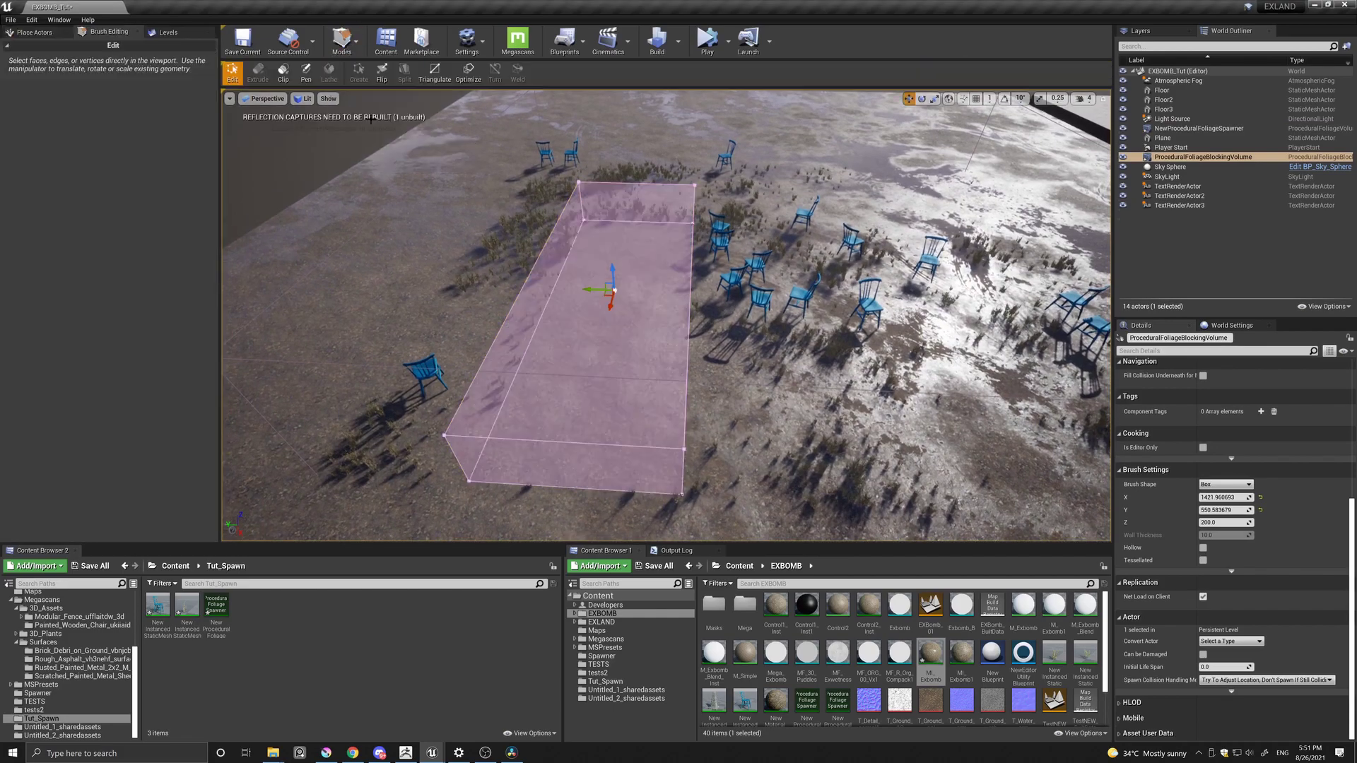
right_click_drag(594, 256, 629, 303)
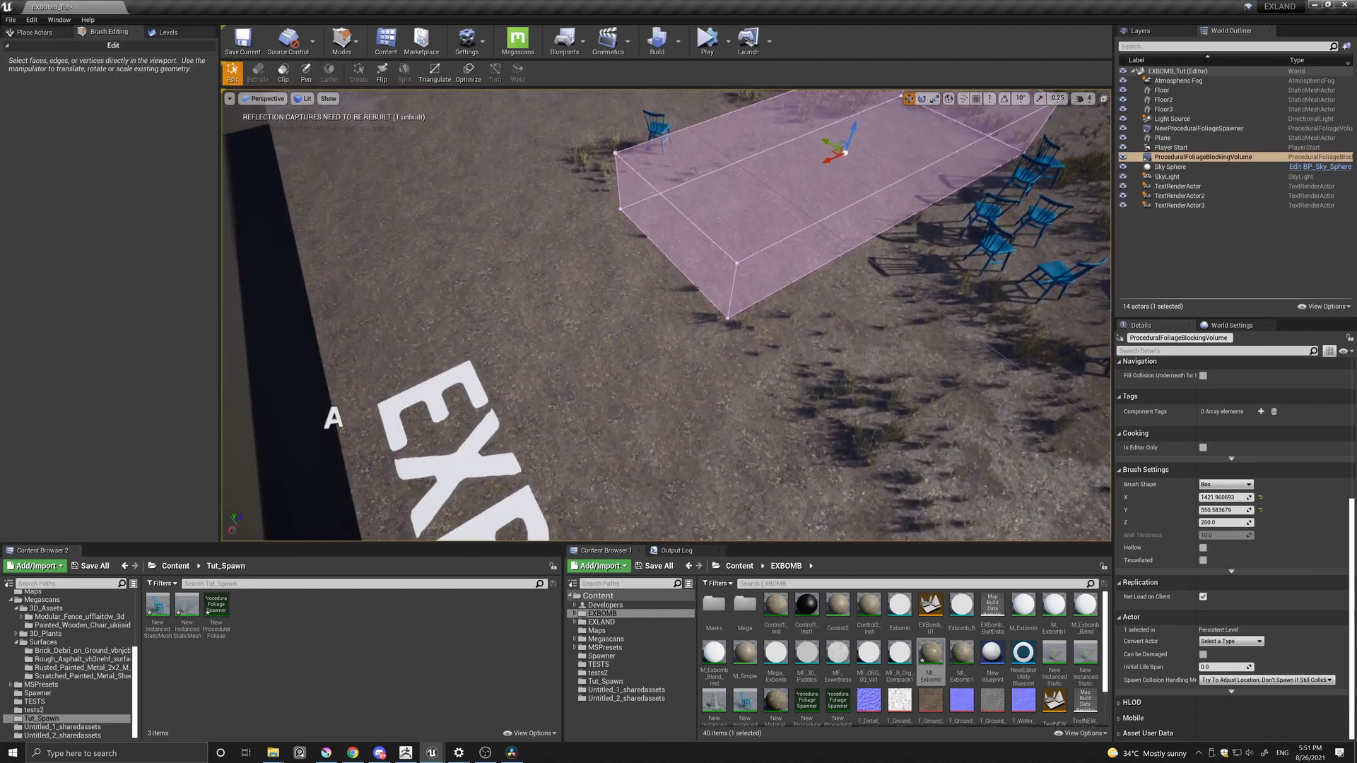
left_click(594, 289)
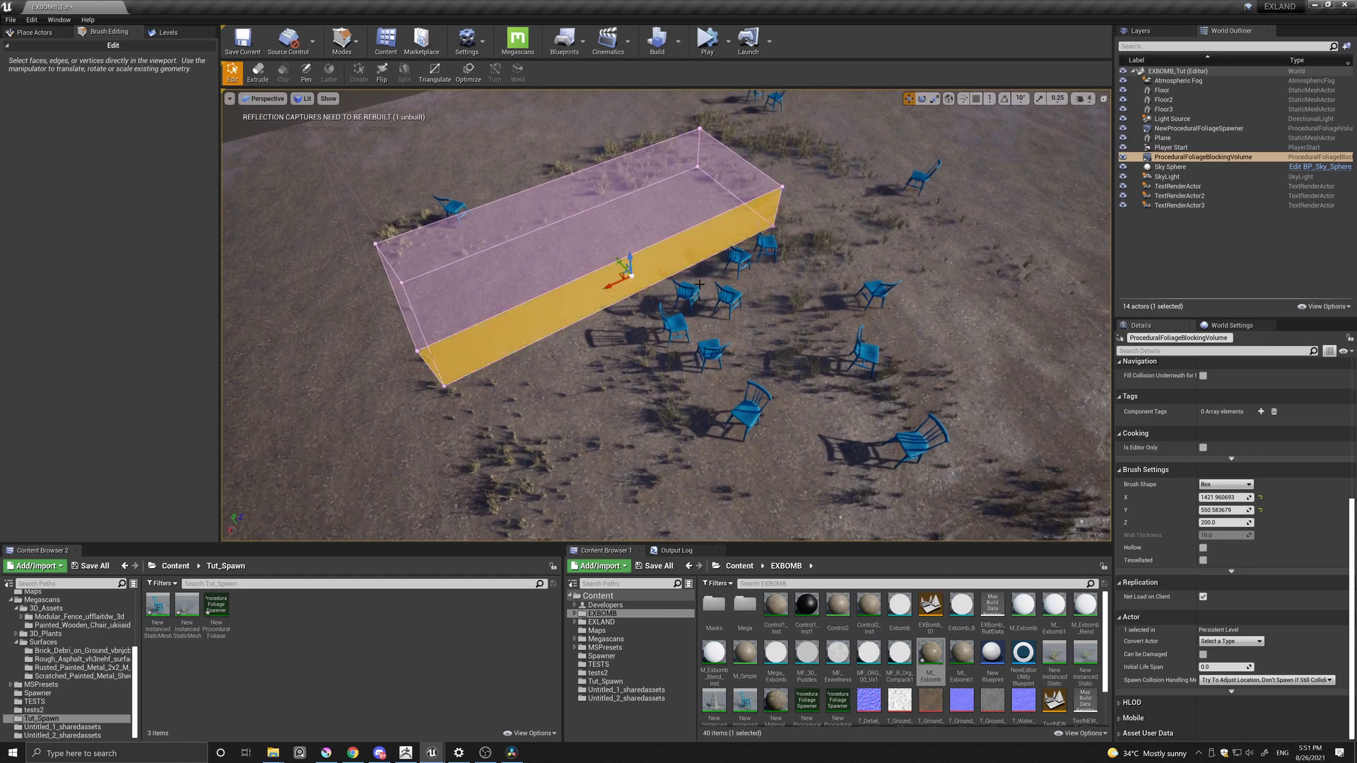
right_click_drag(699, 284, 472, 287)
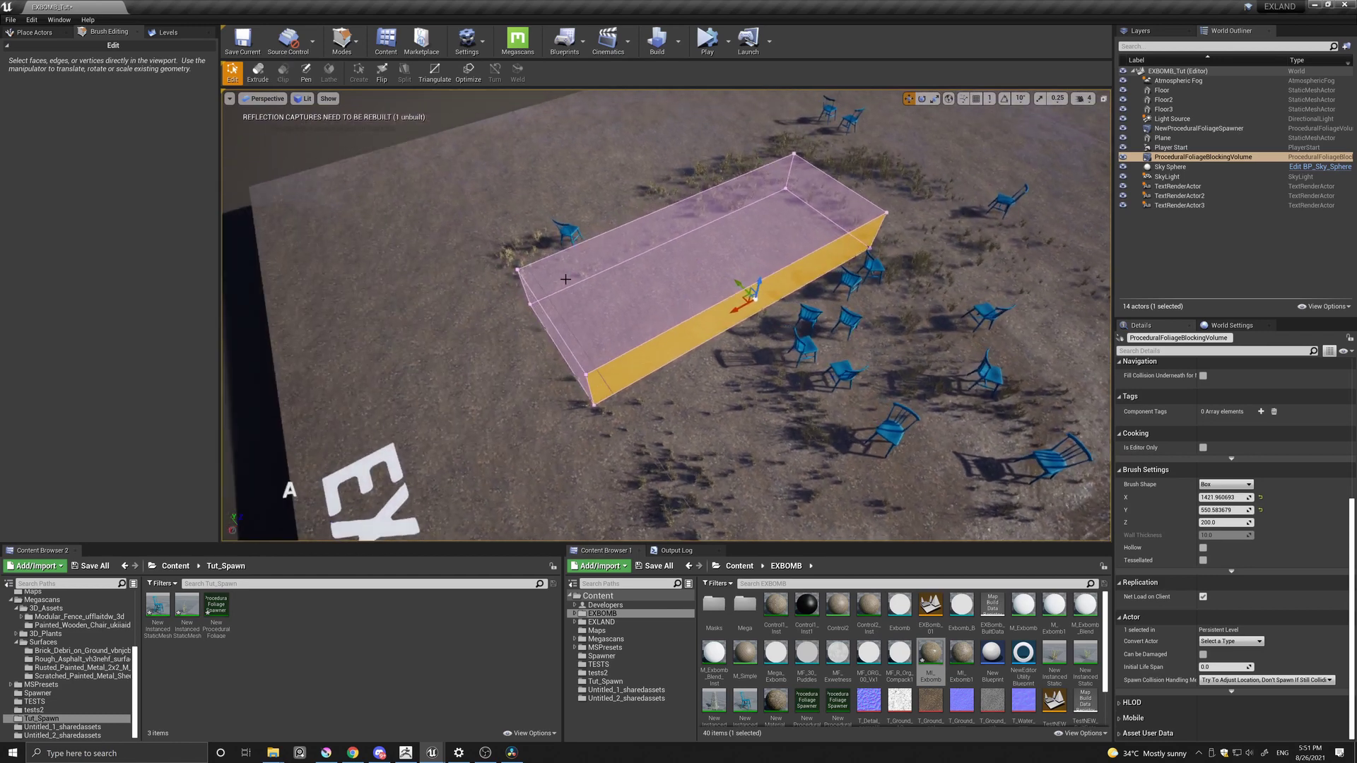
left_click(258, 72)
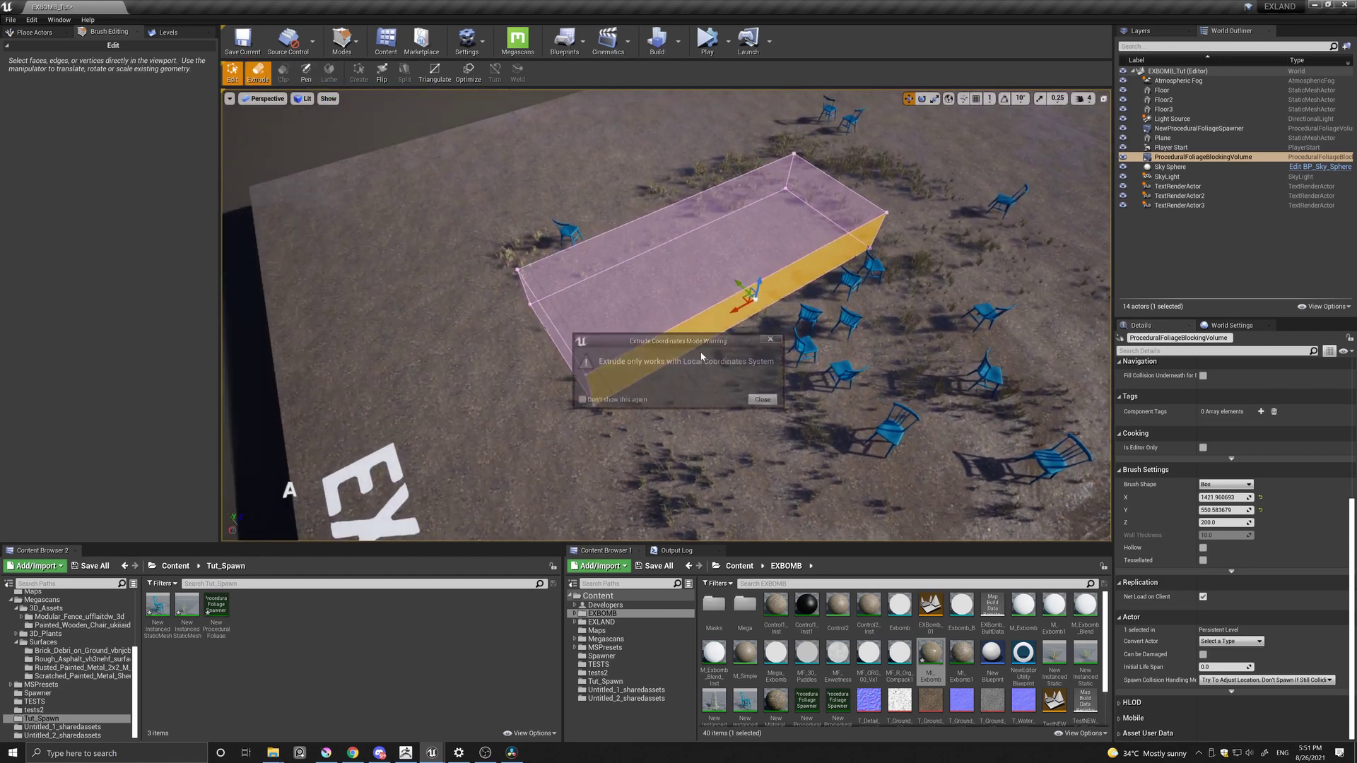
left_click(766, 398)
left_click_drag(772, 313, 883, 335)
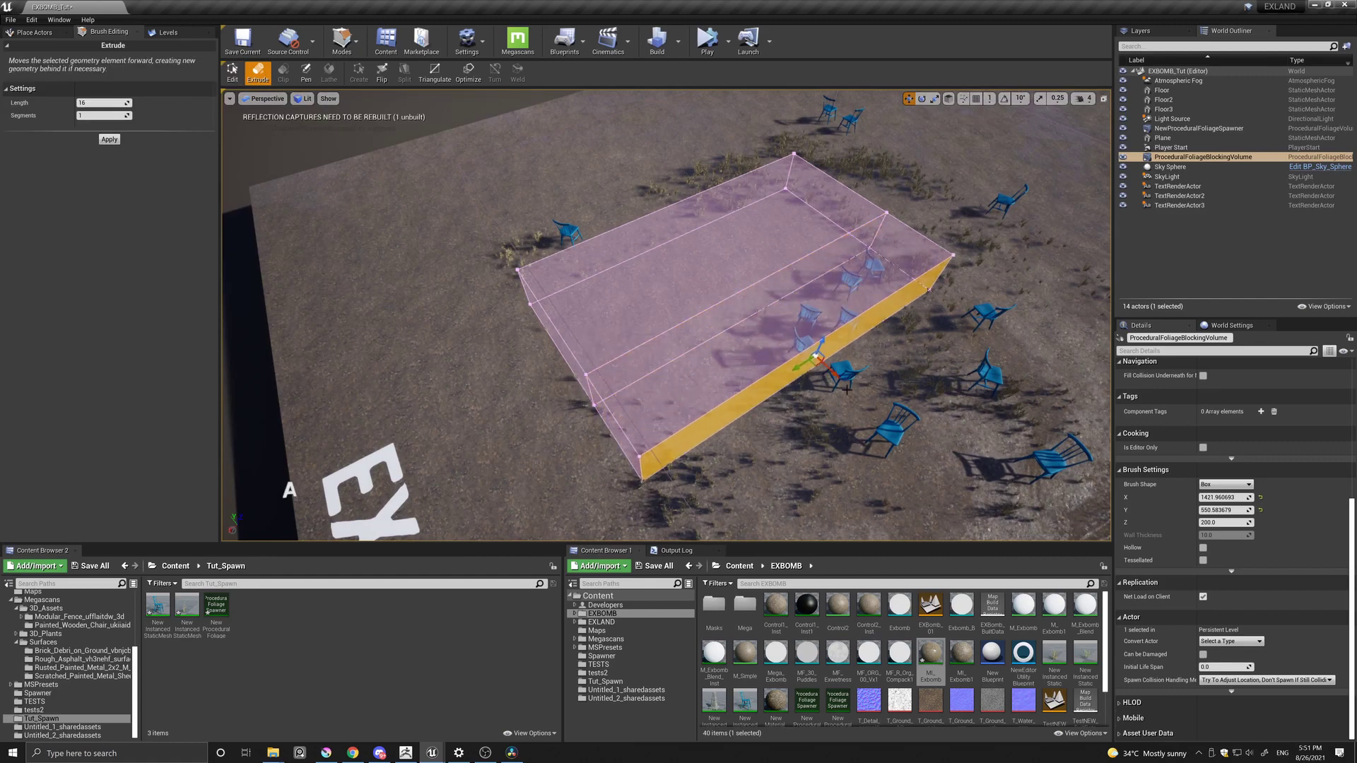
right_click_drag(527, 428, 527, 427)
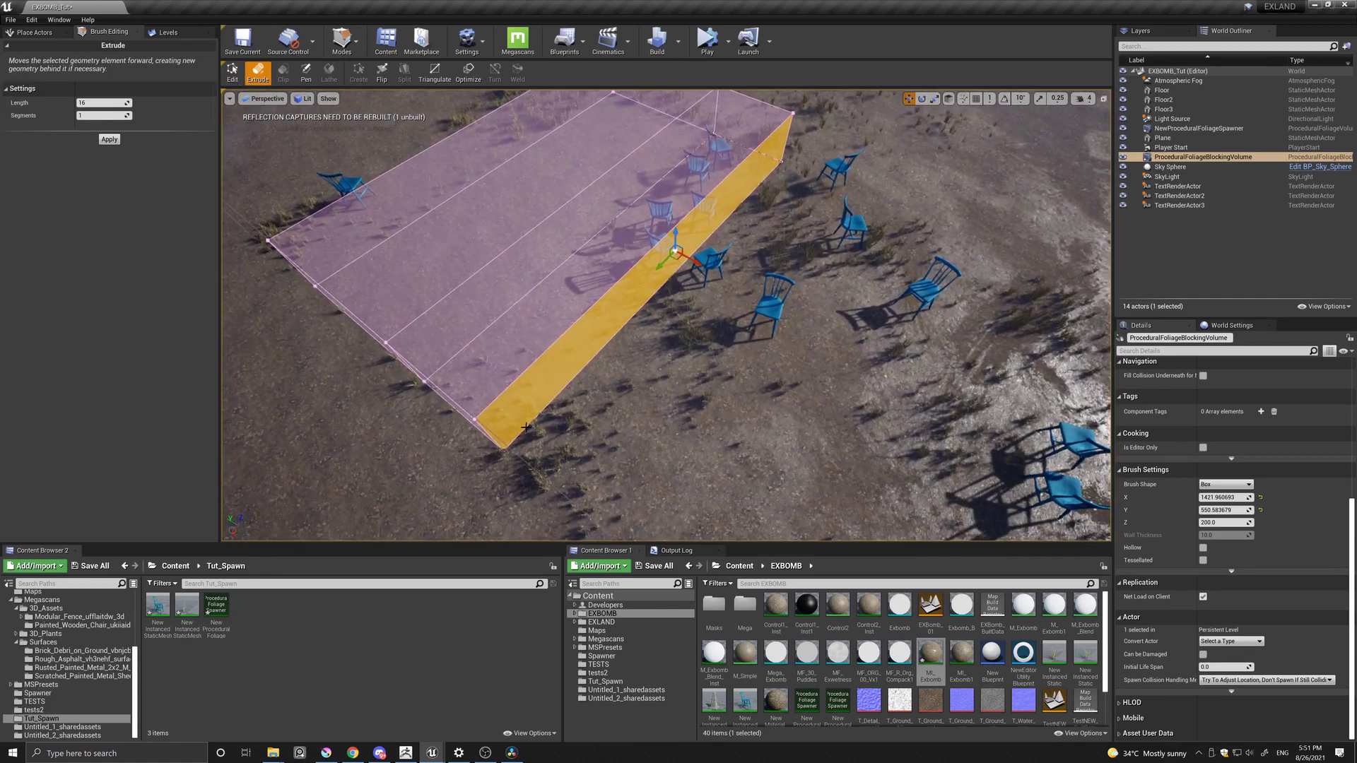
Step: Pull the volume's bottom-left edge and end up-right to angle the shape
left_click(232, 73)
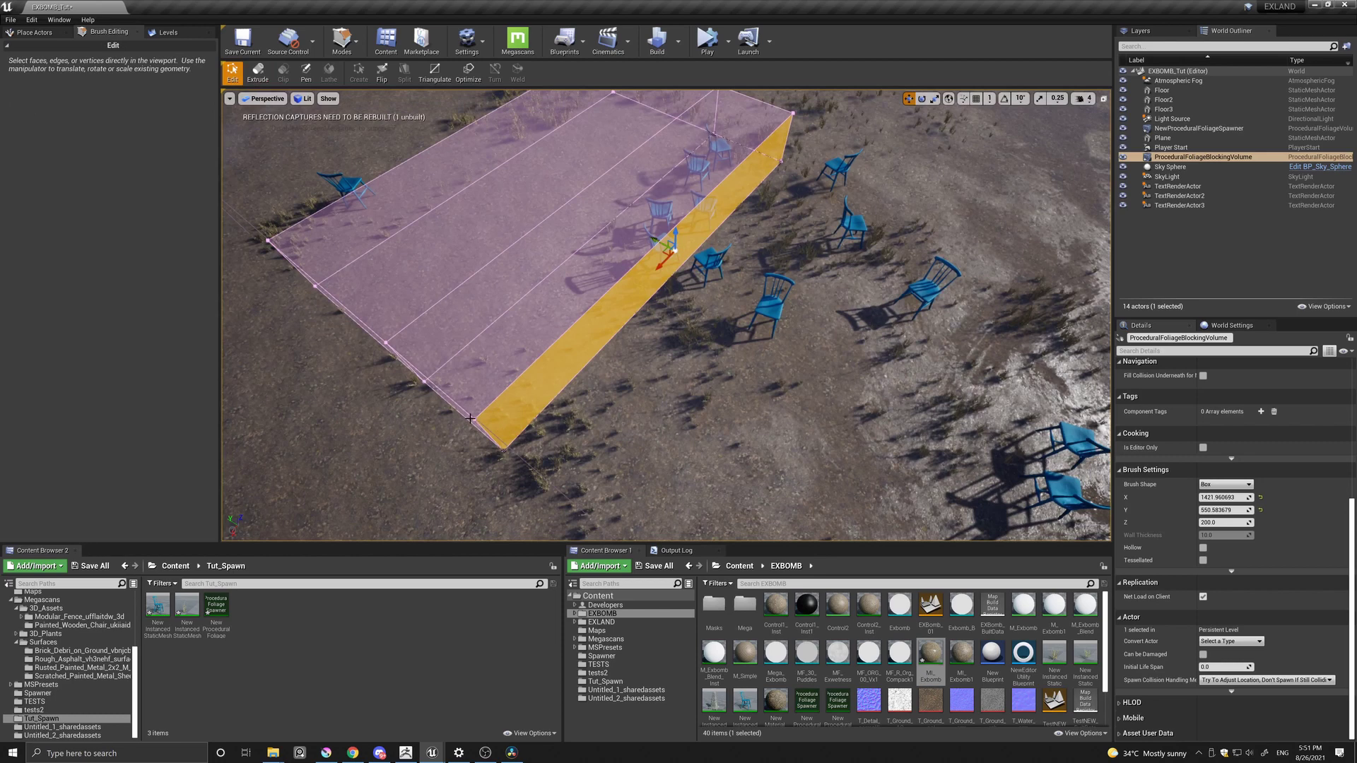
left_click(470, 420)
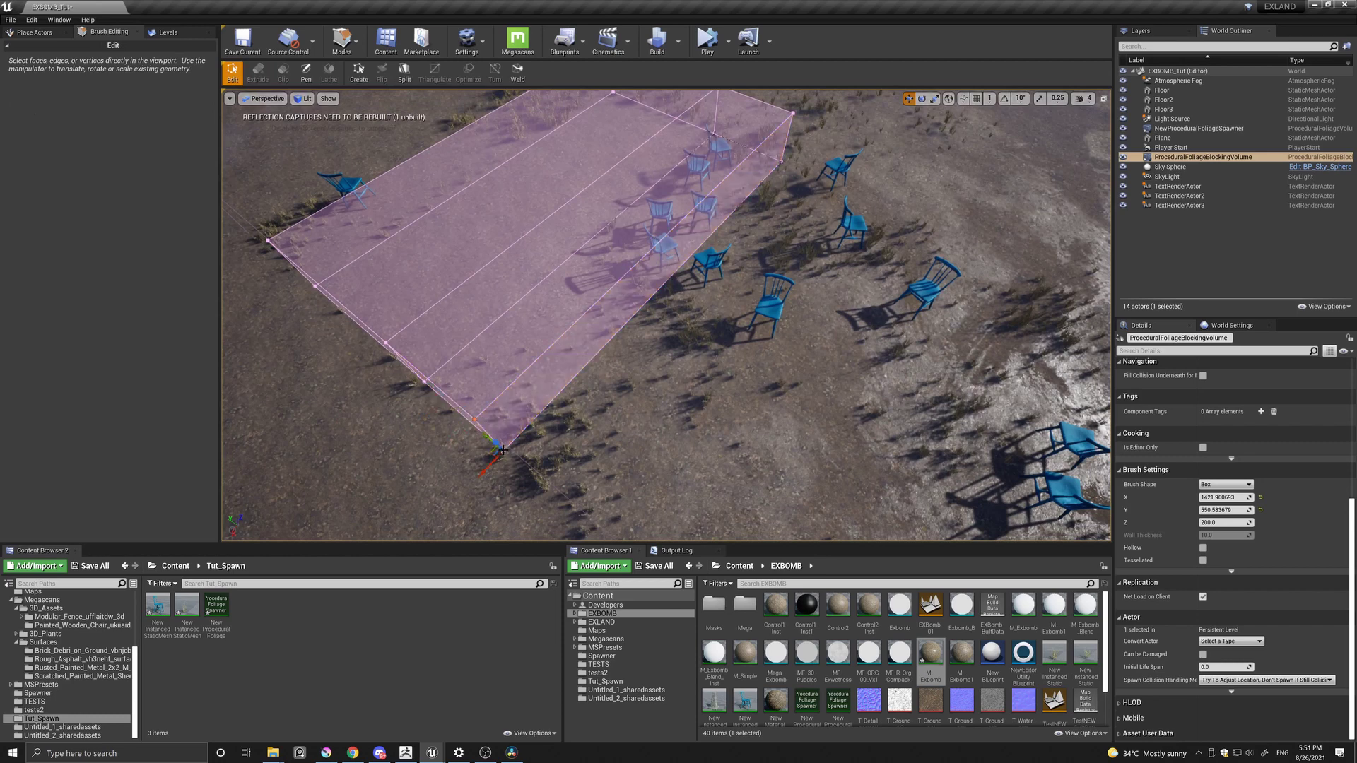
left_click_drag(483, 473, 632, 316)
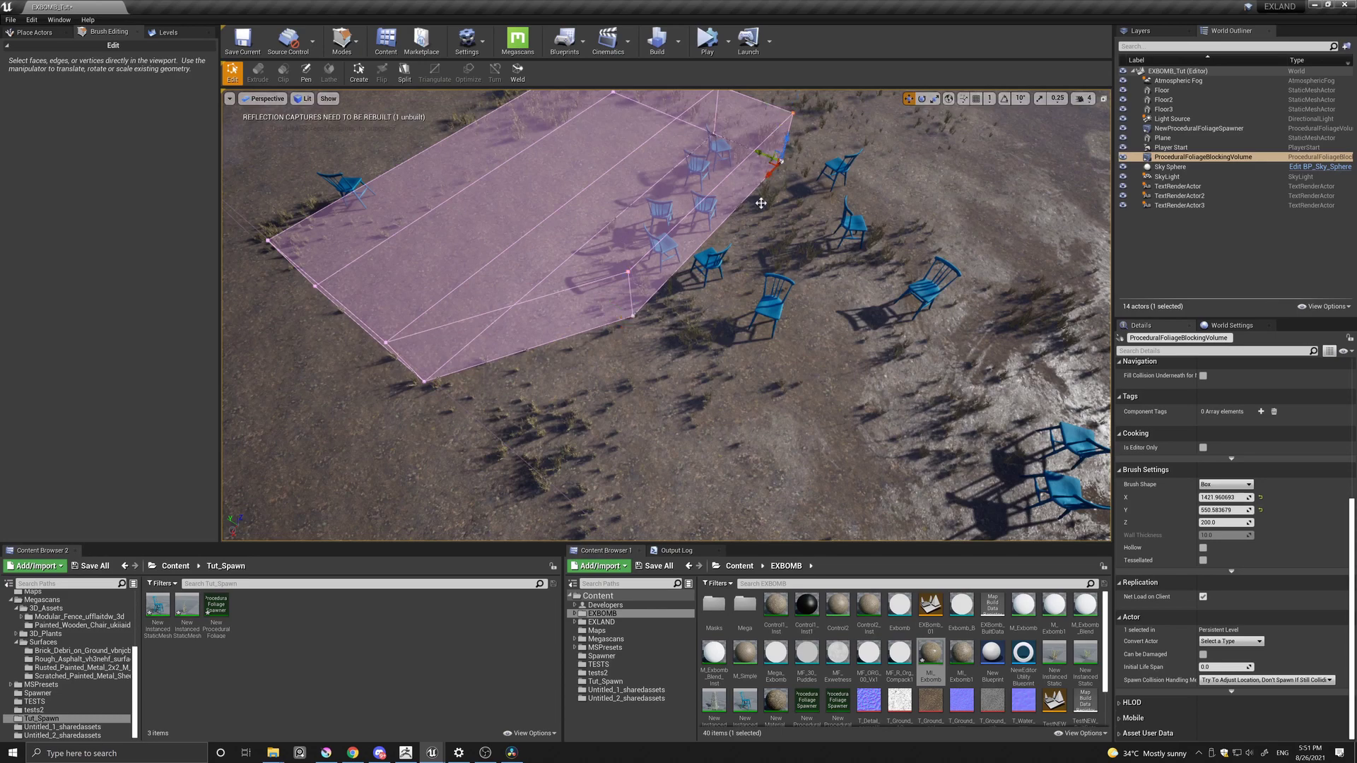
scroll(762, 203, "down", 2)
left_click_drag(673, 241, 691, 210)
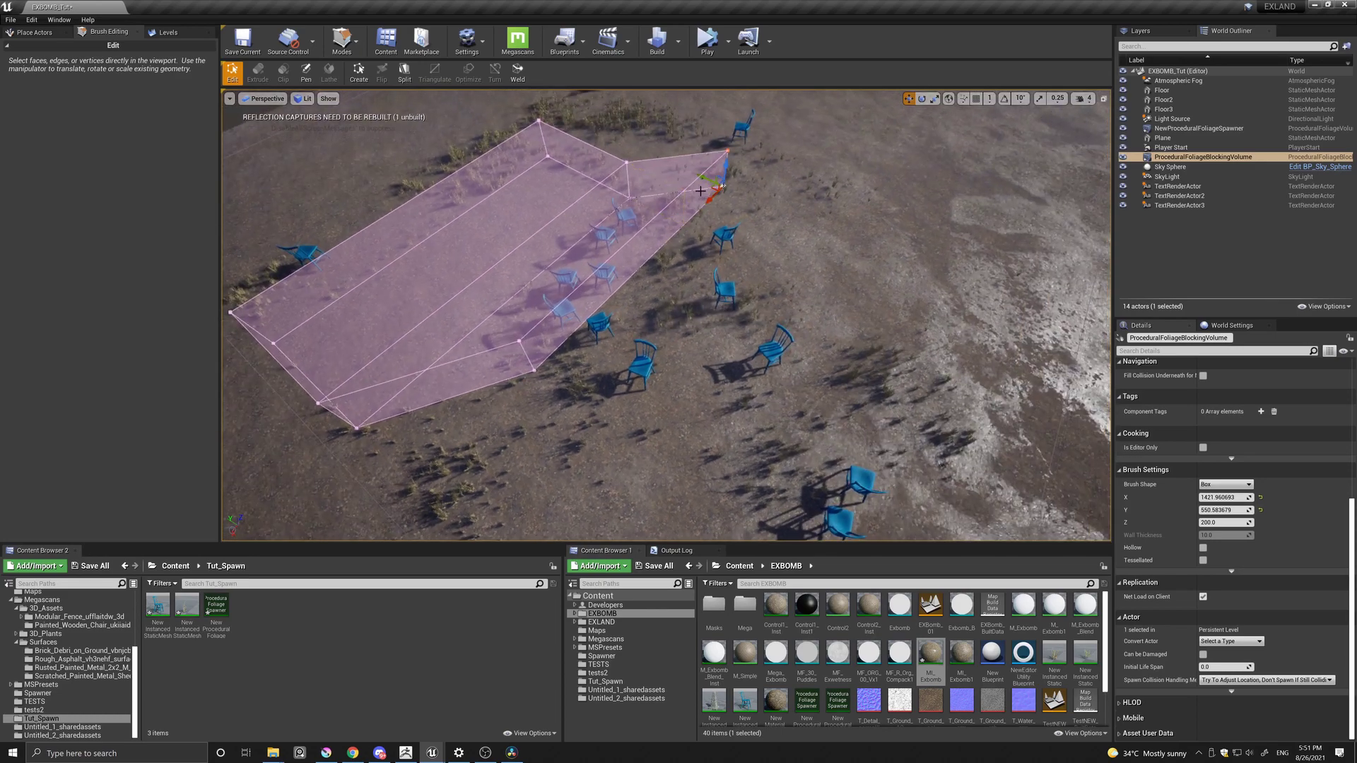
Step: Extrude the volume's right side face out toward the lower right
left_click(641, 249)
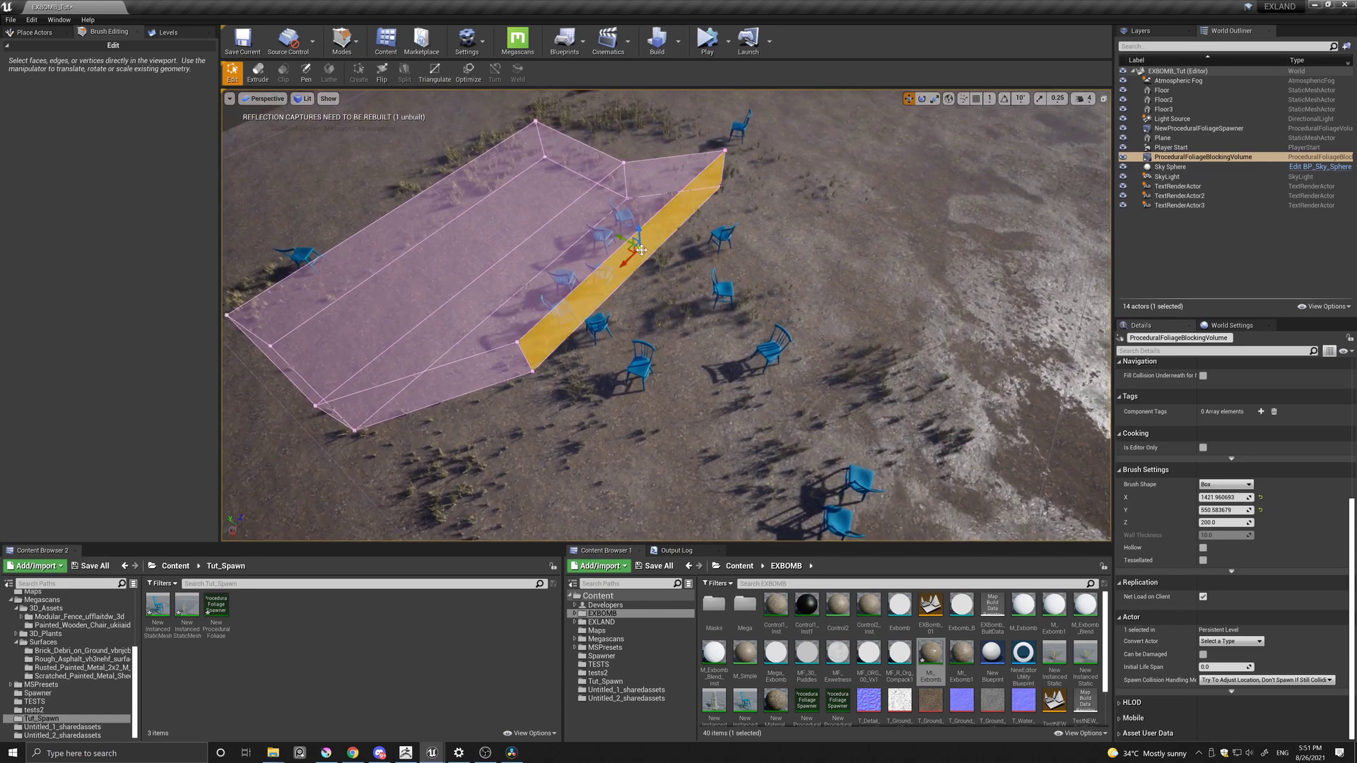
left_click(257, 75)
left_click(764, 403)
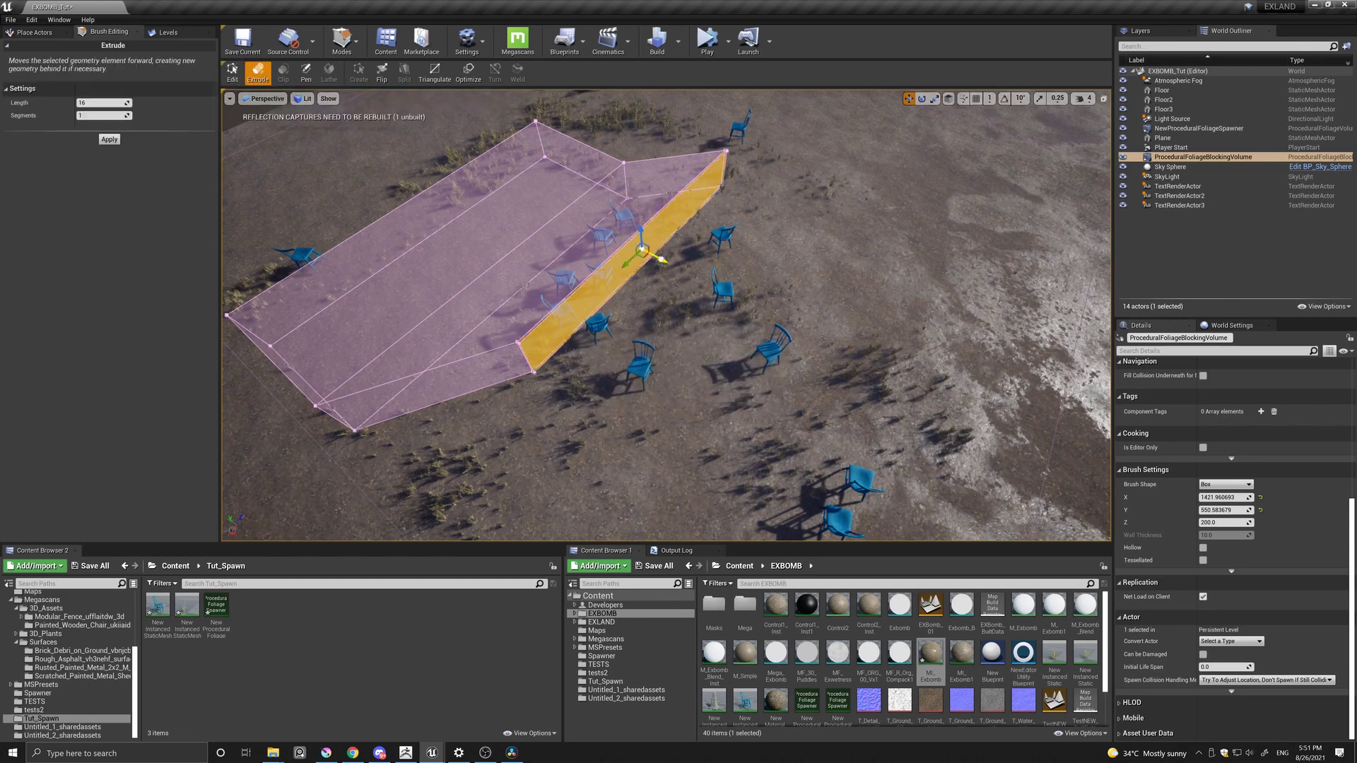
left_click_drag(658, 258, 861, 366)
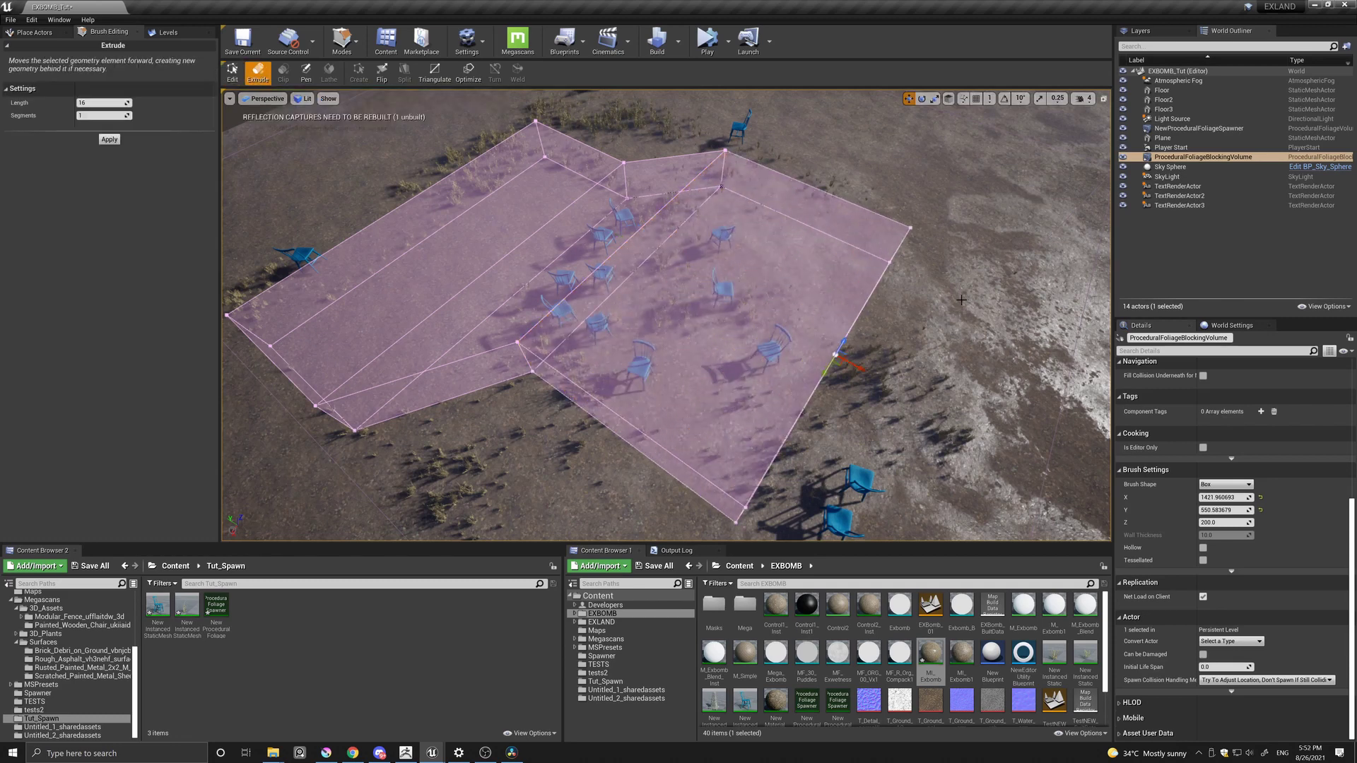
Step: Resimulate NewProceduralFoliageSpawner to clear the blocked area, then view the field near EXBOMB
left_click(1187, 129)
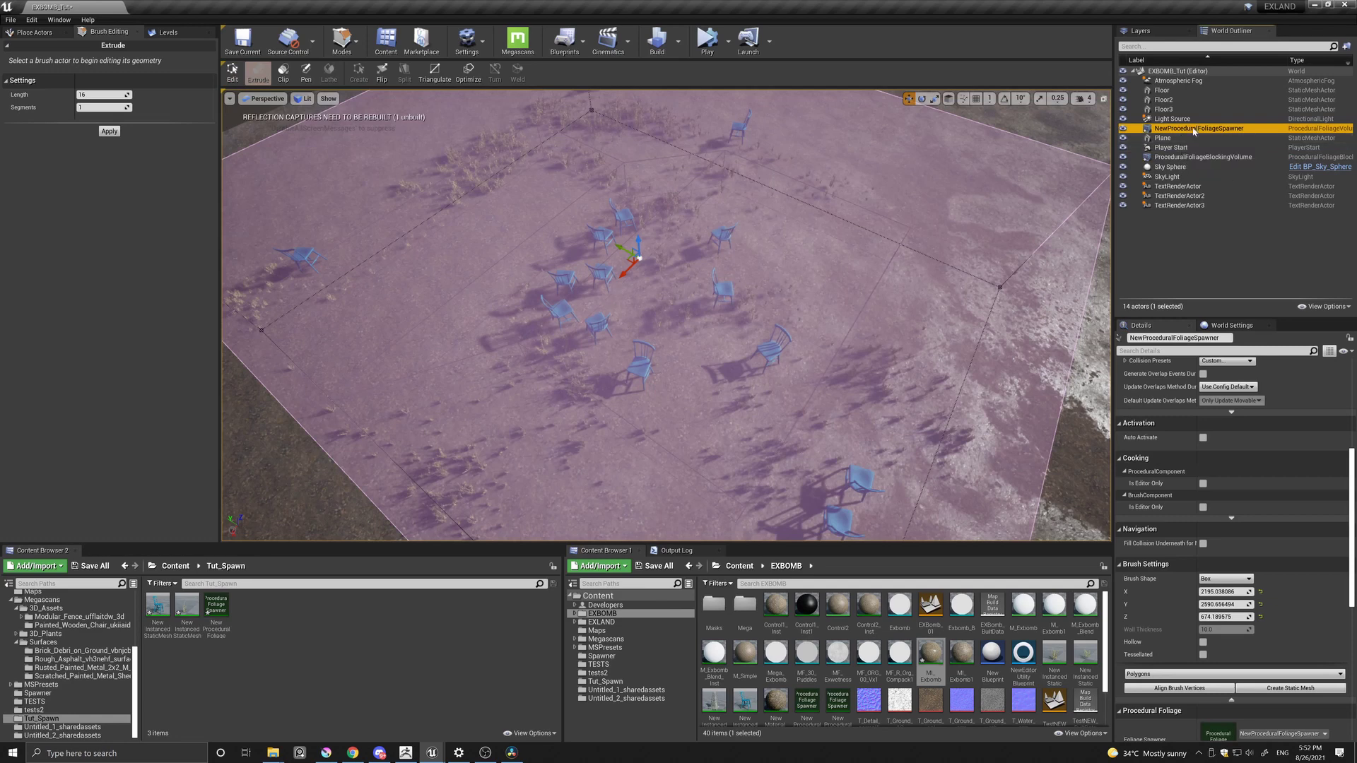
scroll(1047, 504, "down", 3)
scroll(1303, 542, "down", 2)
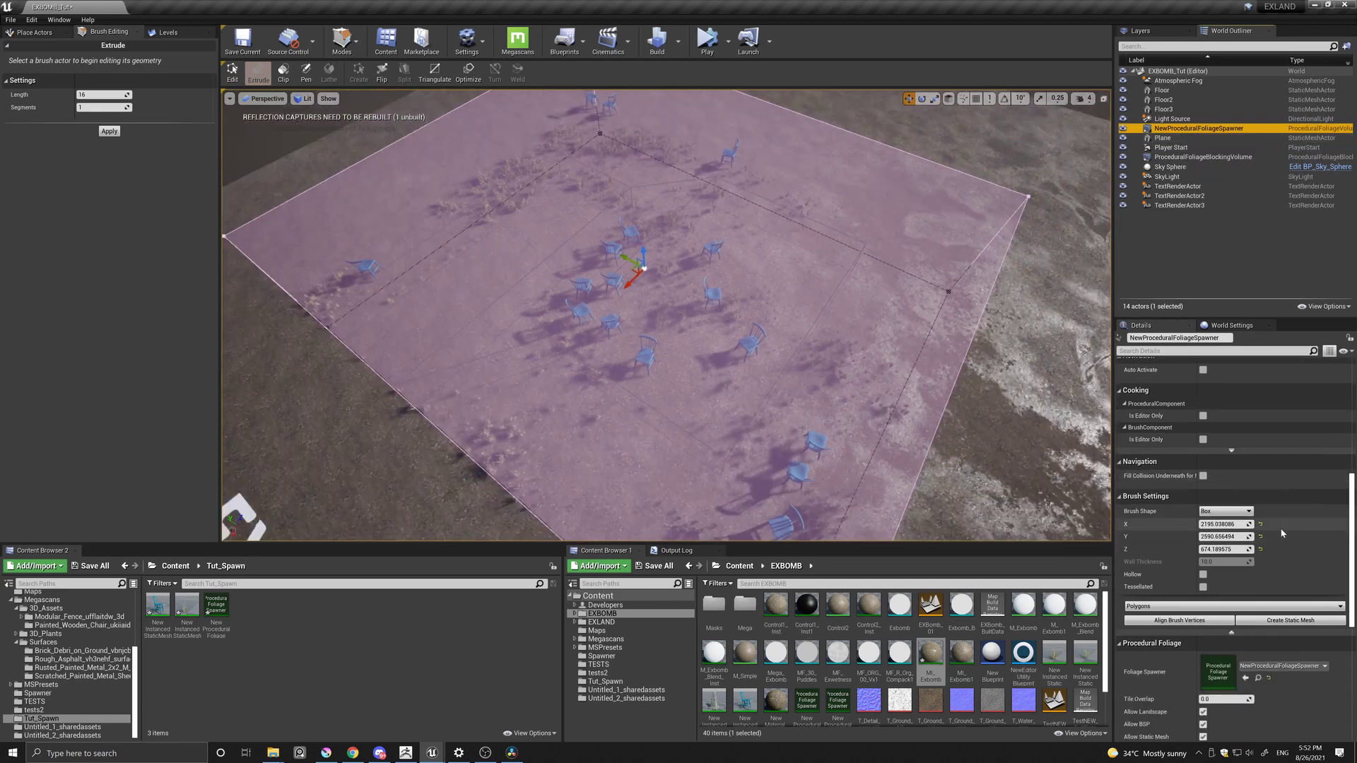
scroll(1302, 541, "down", 1)
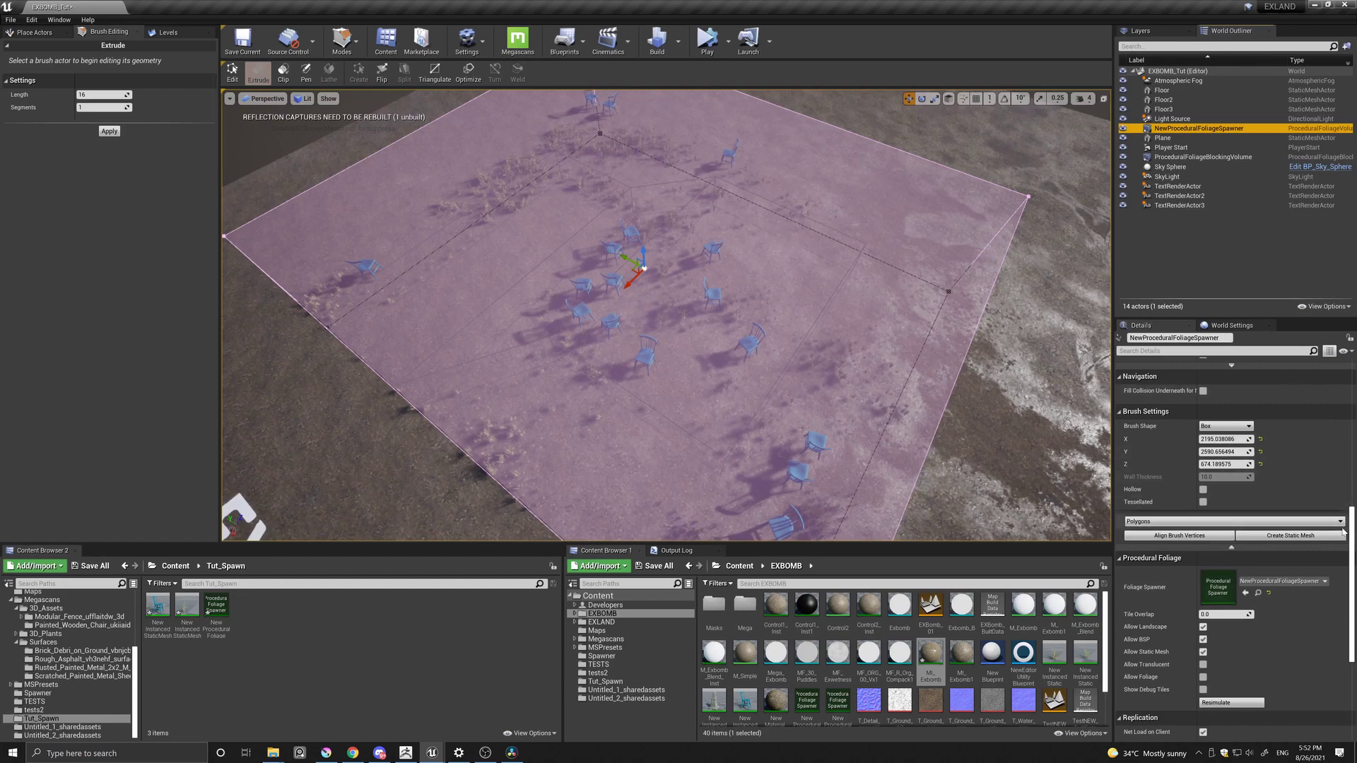
left_click(1232, 701)
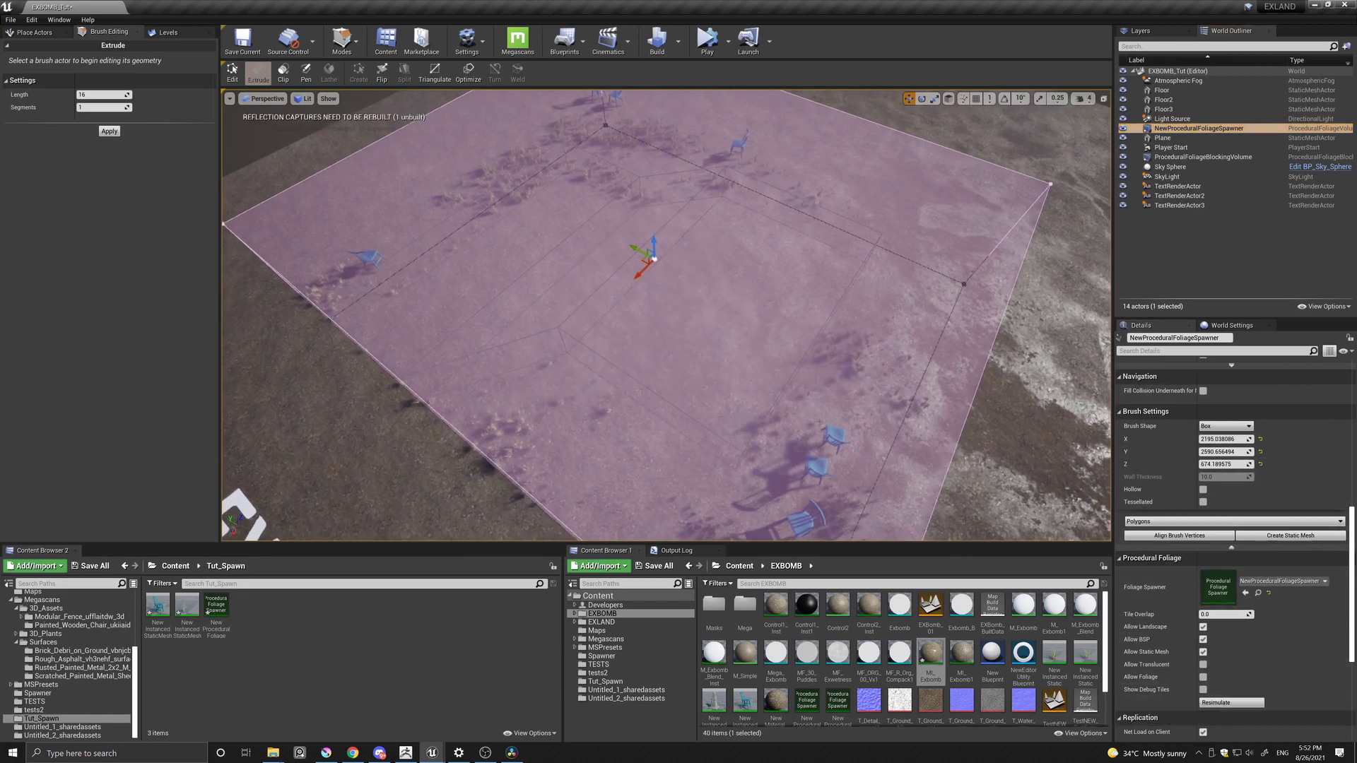
left_click(804, 521)
mouse_move(804, 521)
right_mouse_down()
mouse_move(582, 328)
mouse_move(402, 129)
right_mouse_up()
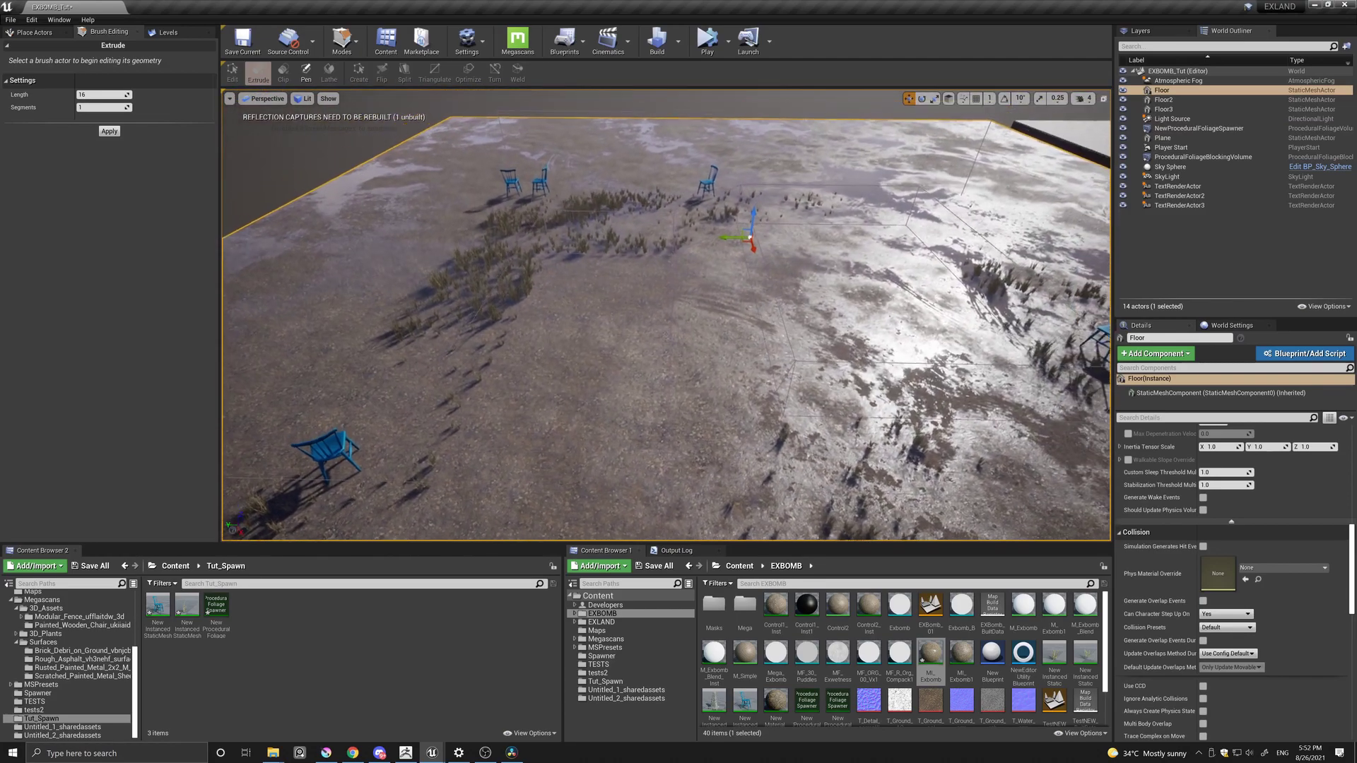
right_click_drag(563, 272, 563, 272)
right_click_drag(432, 481, 432, 483)
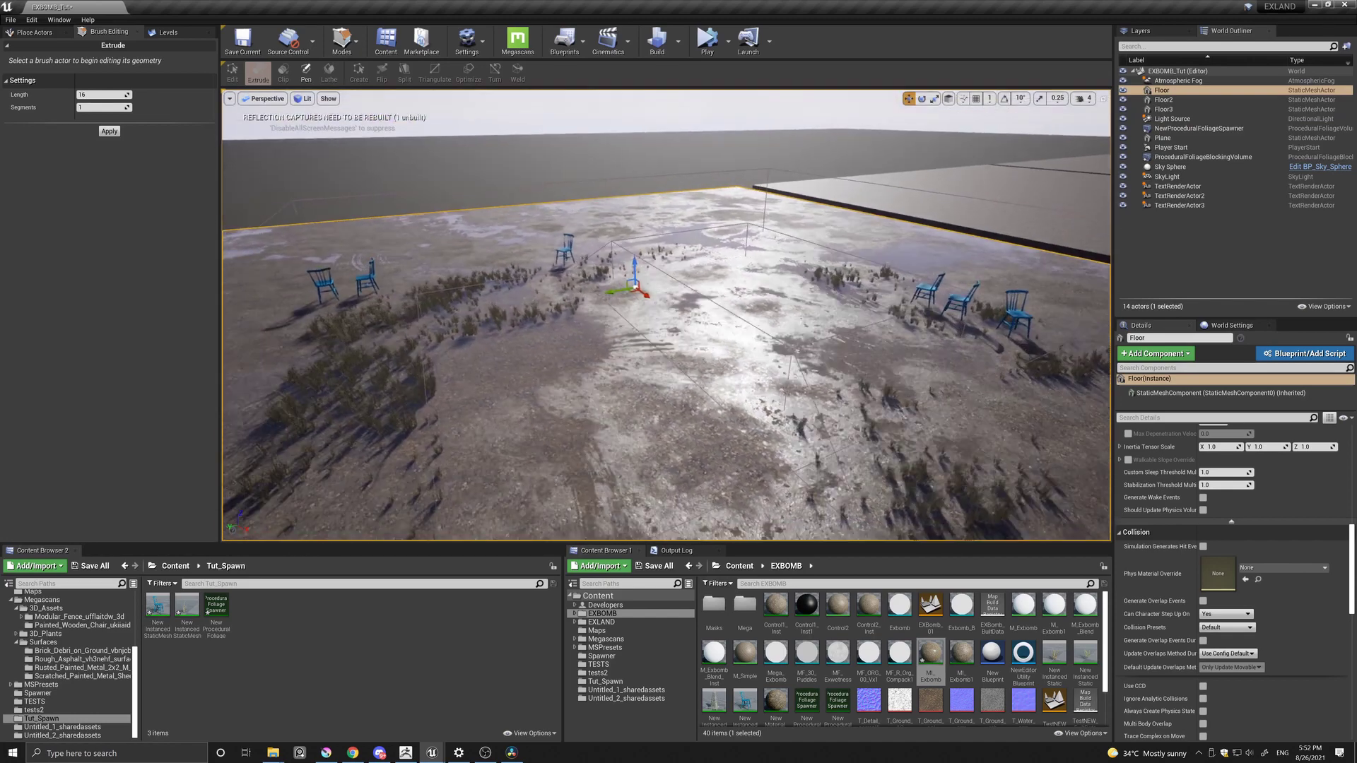
right_click_drag(554, 397, 555, 398)
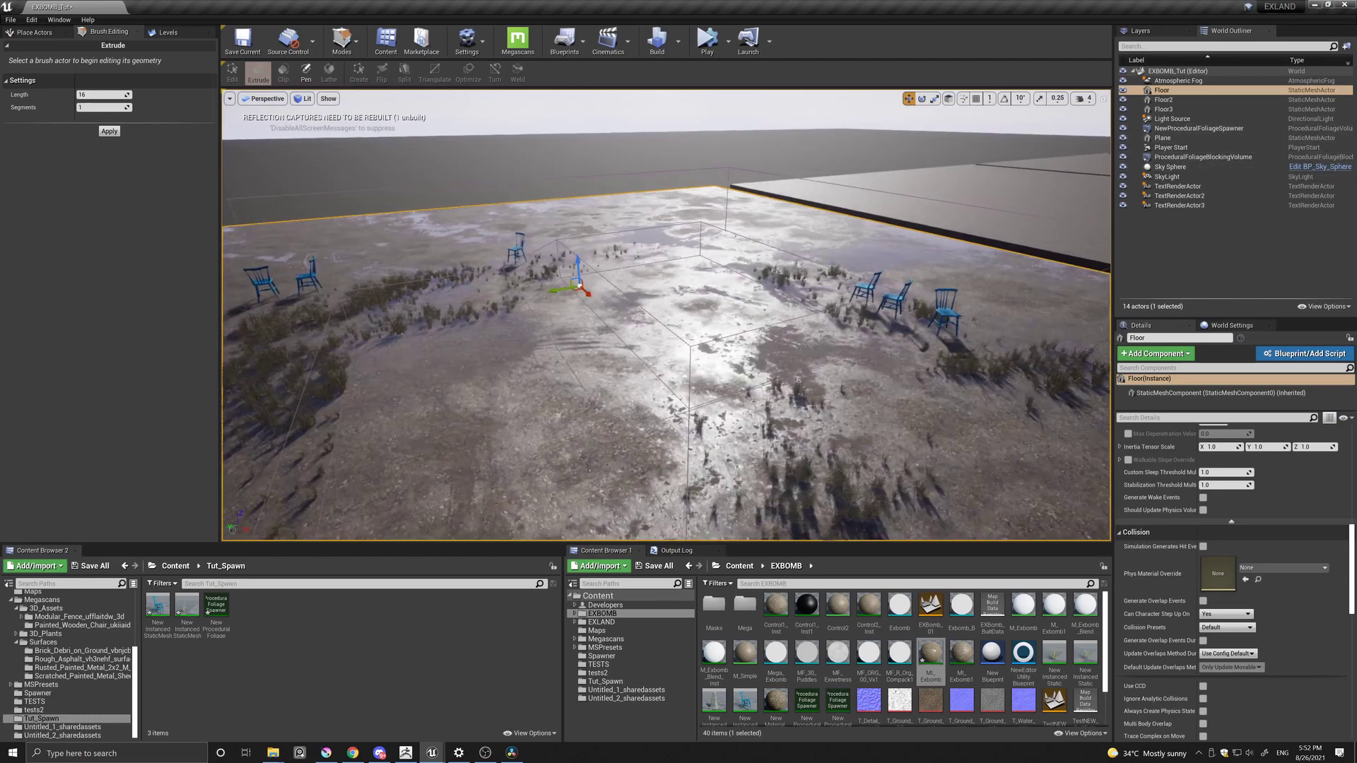
right_click_drag(515, 134, 385, 124)
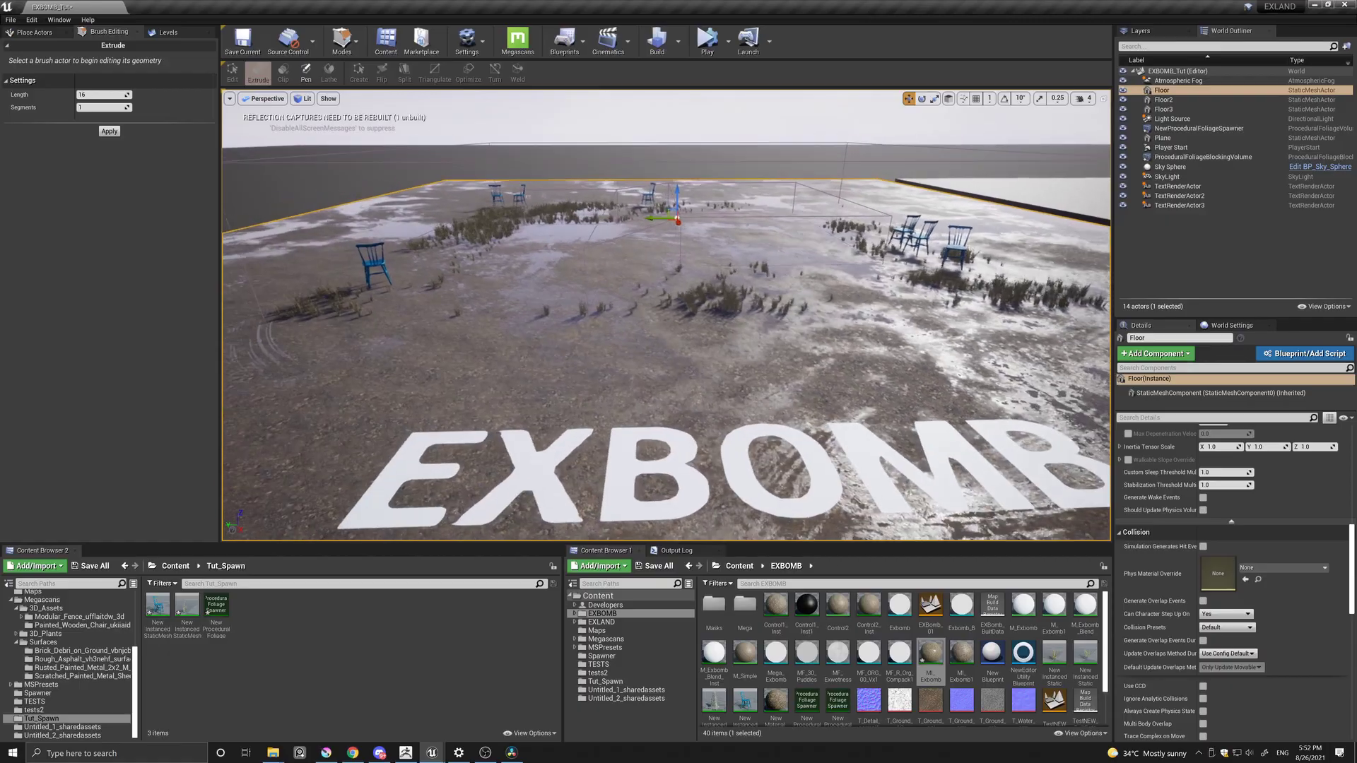